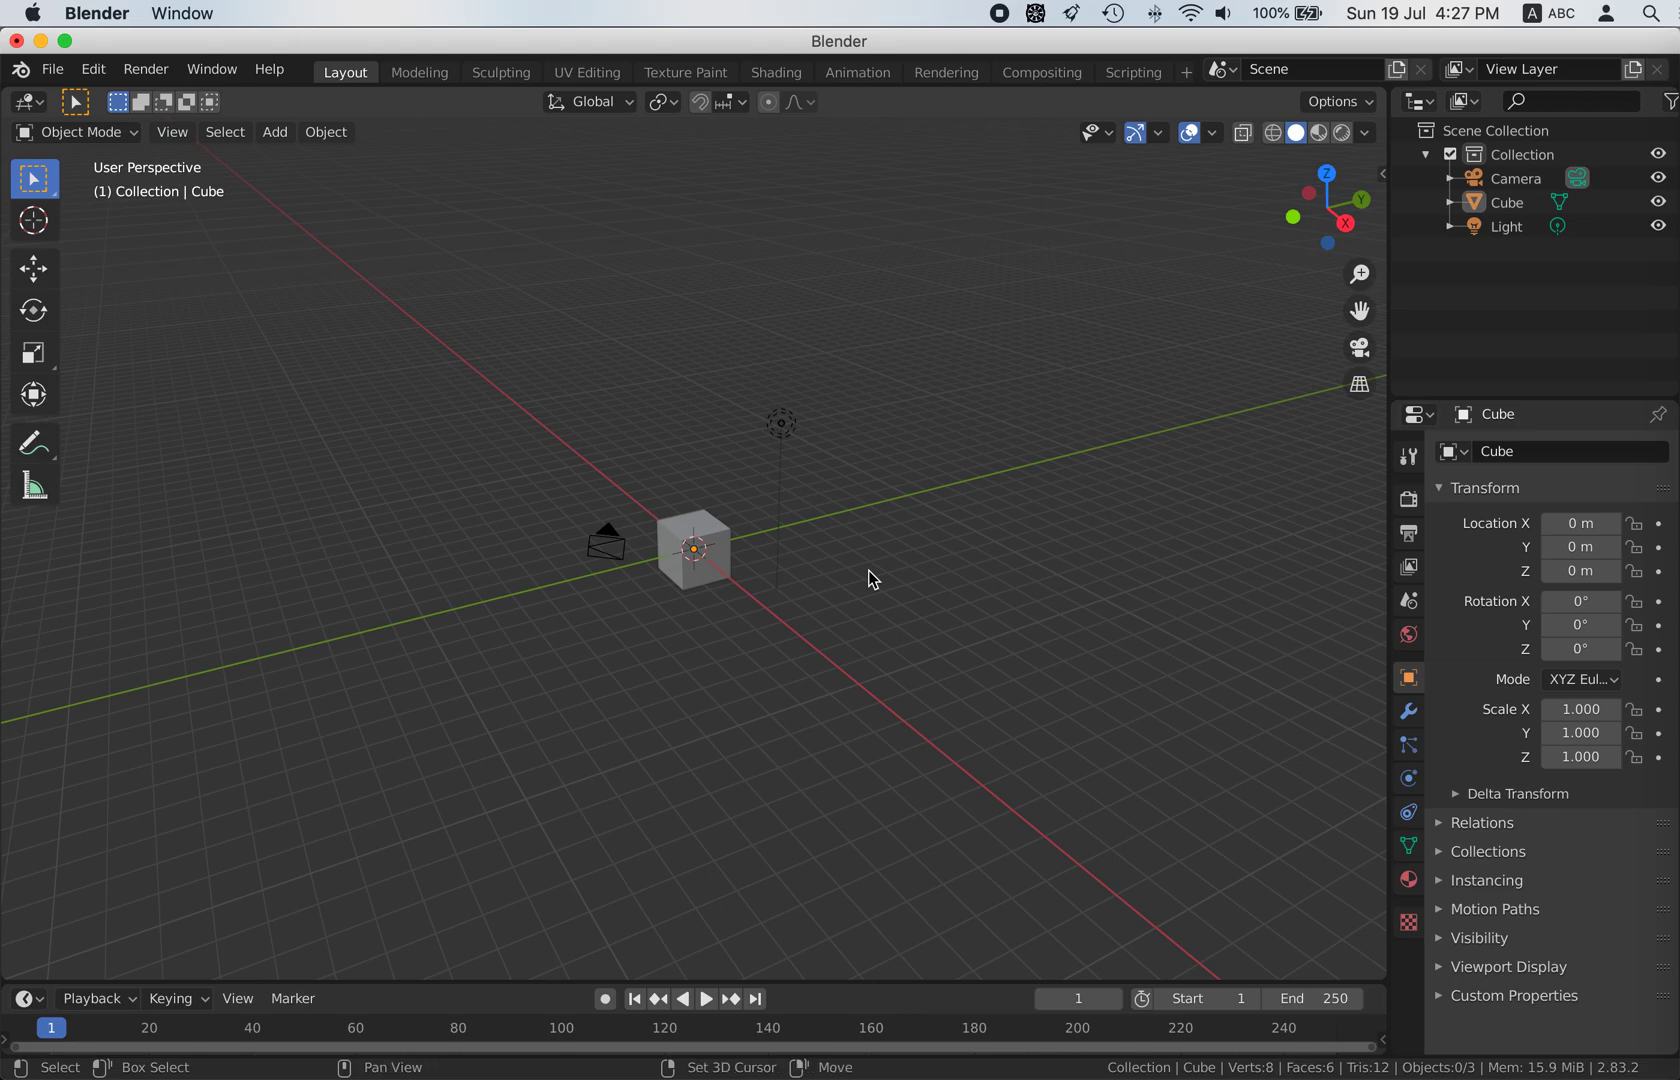
Add a Bezier curve at the origin, then select the cube
key("shift+a")
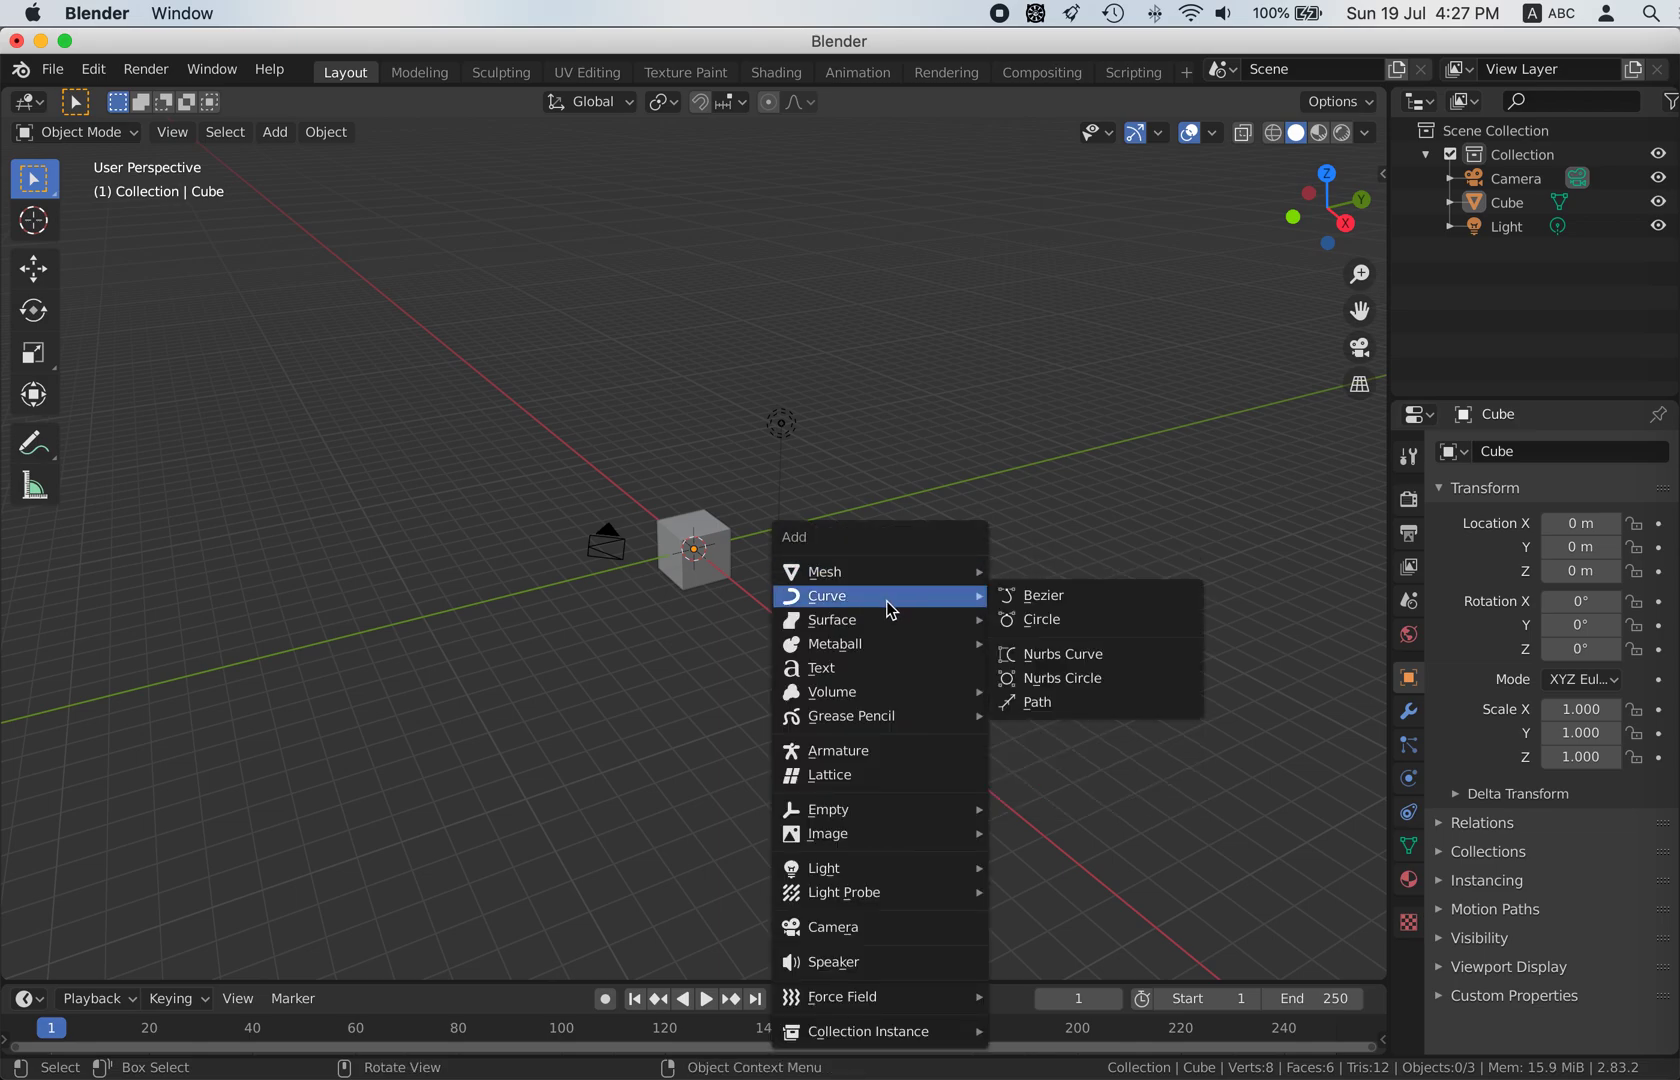
left_click(1043, 599)
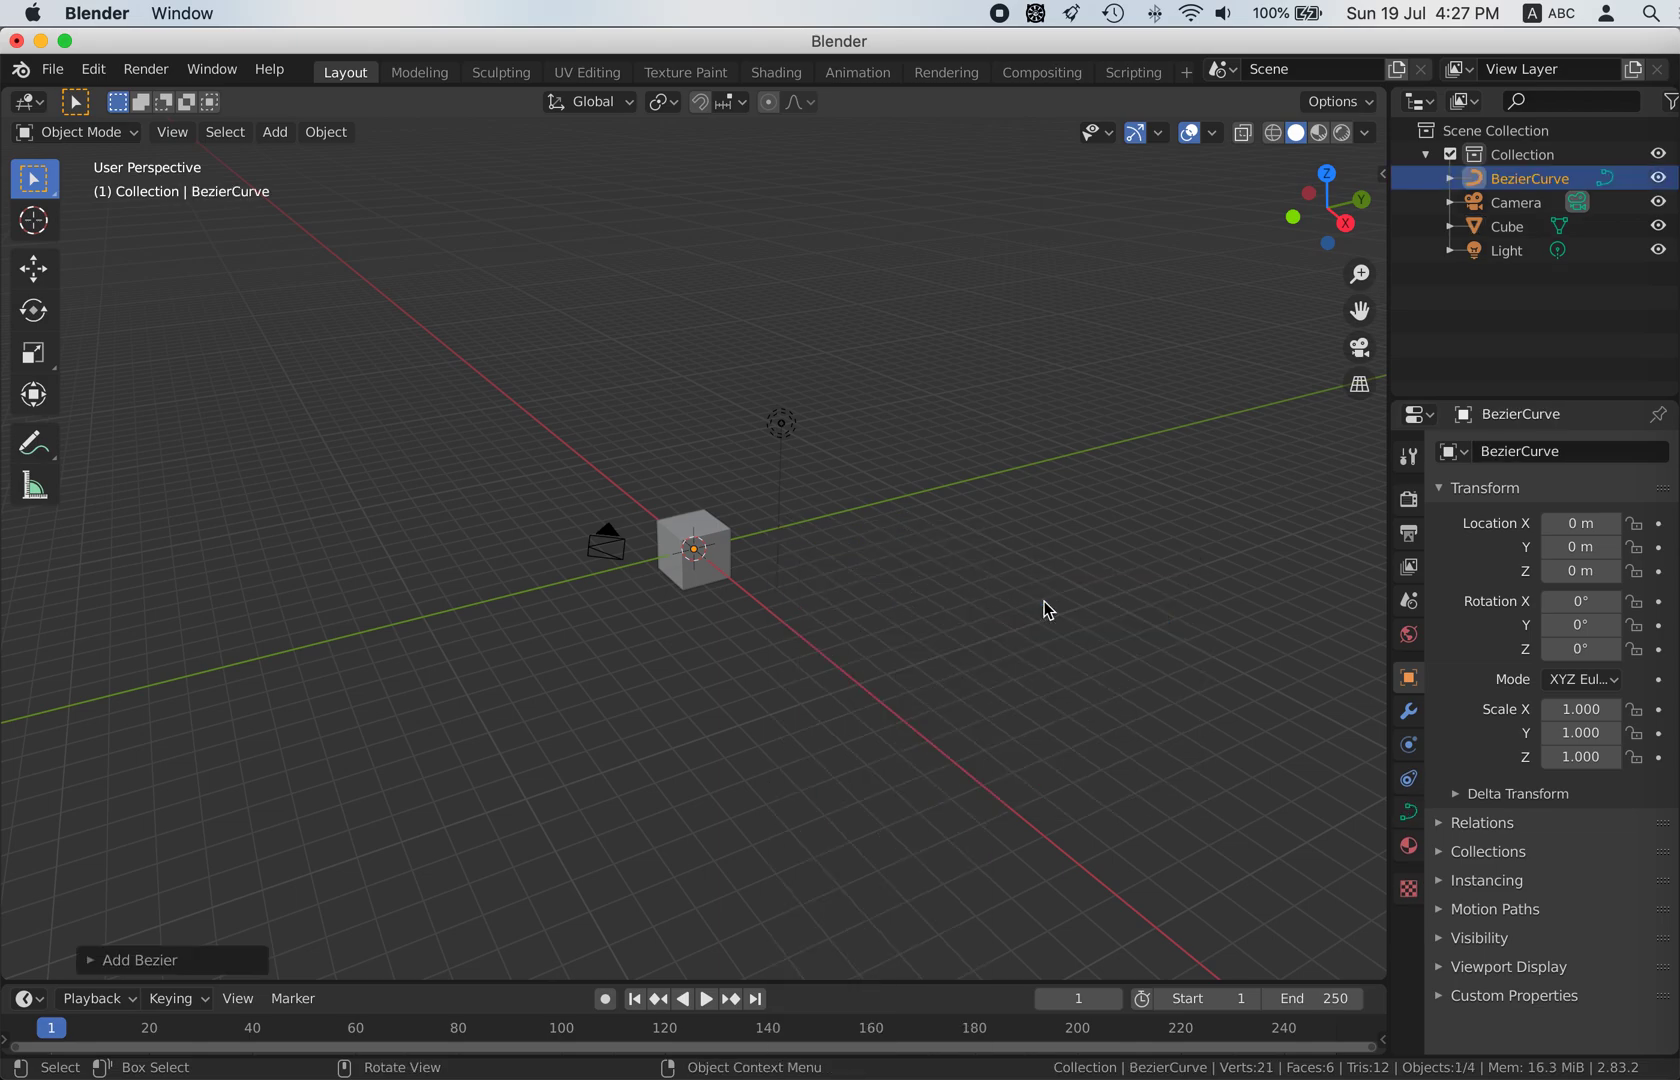
left_click(709, 532)
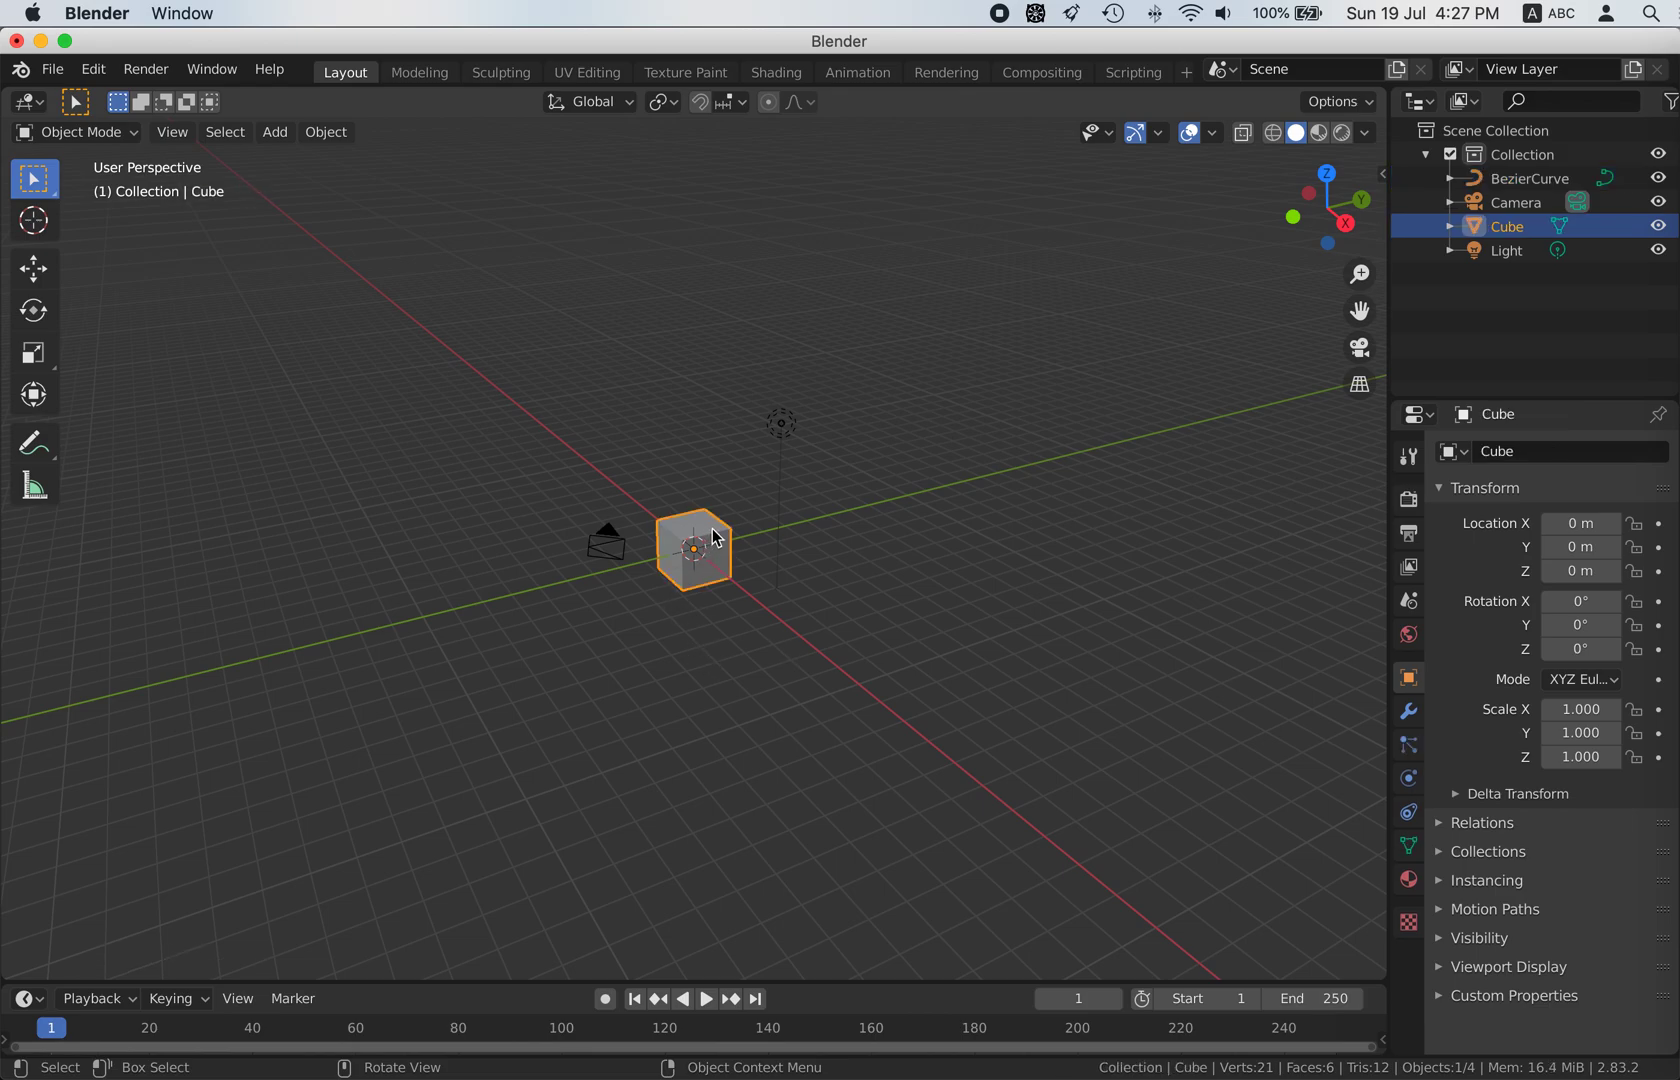
Move the cube about 8.55 m along X, then select the Bezier curve
key("g")
left_click(711, 535)
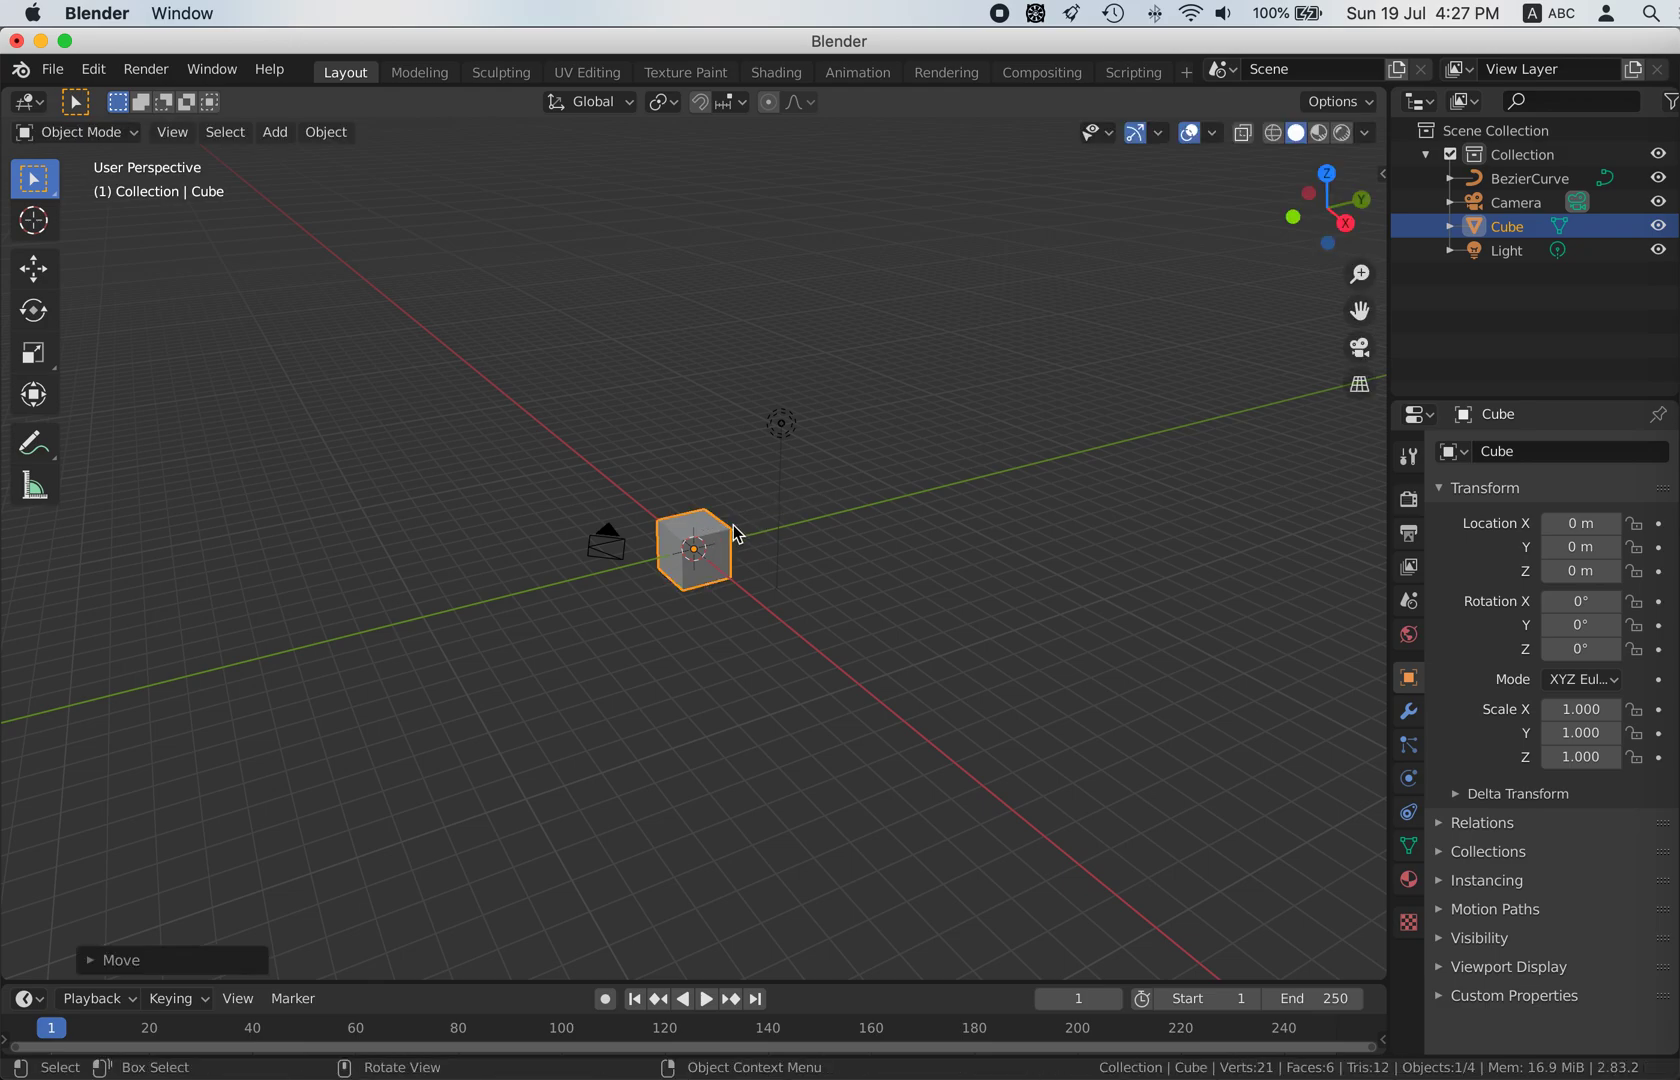
key("g")
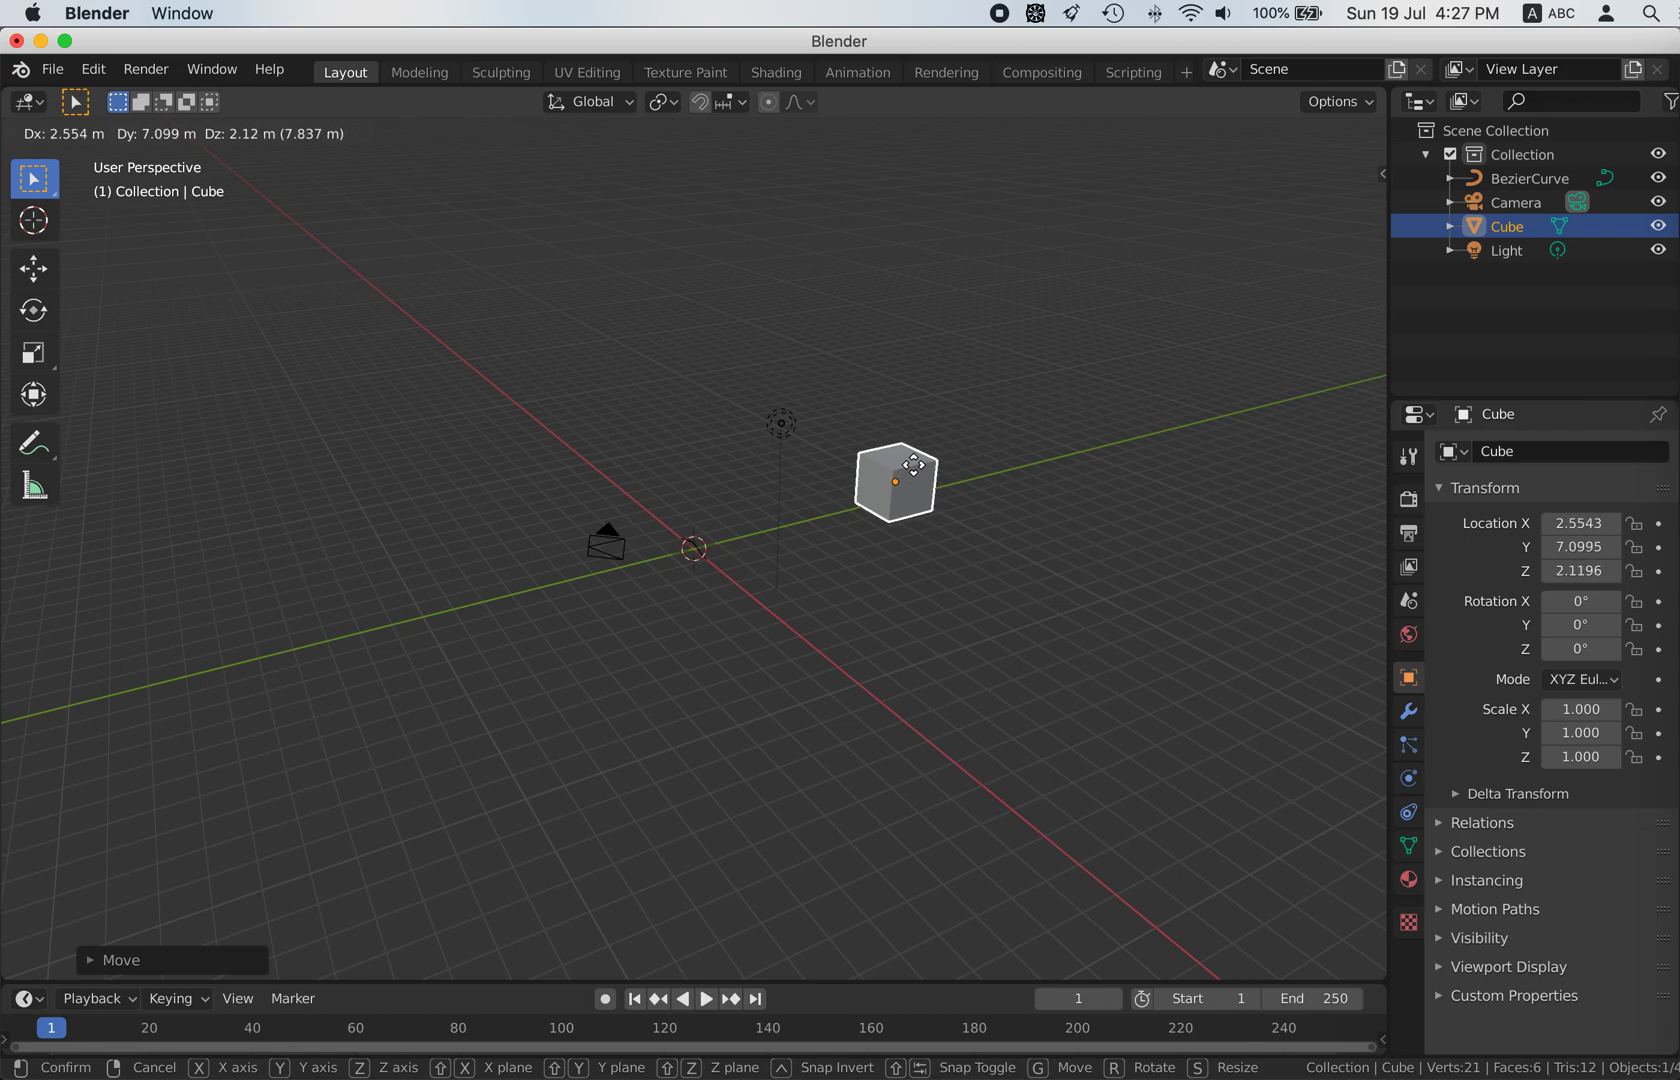
key("x")
left_click(984, 476)
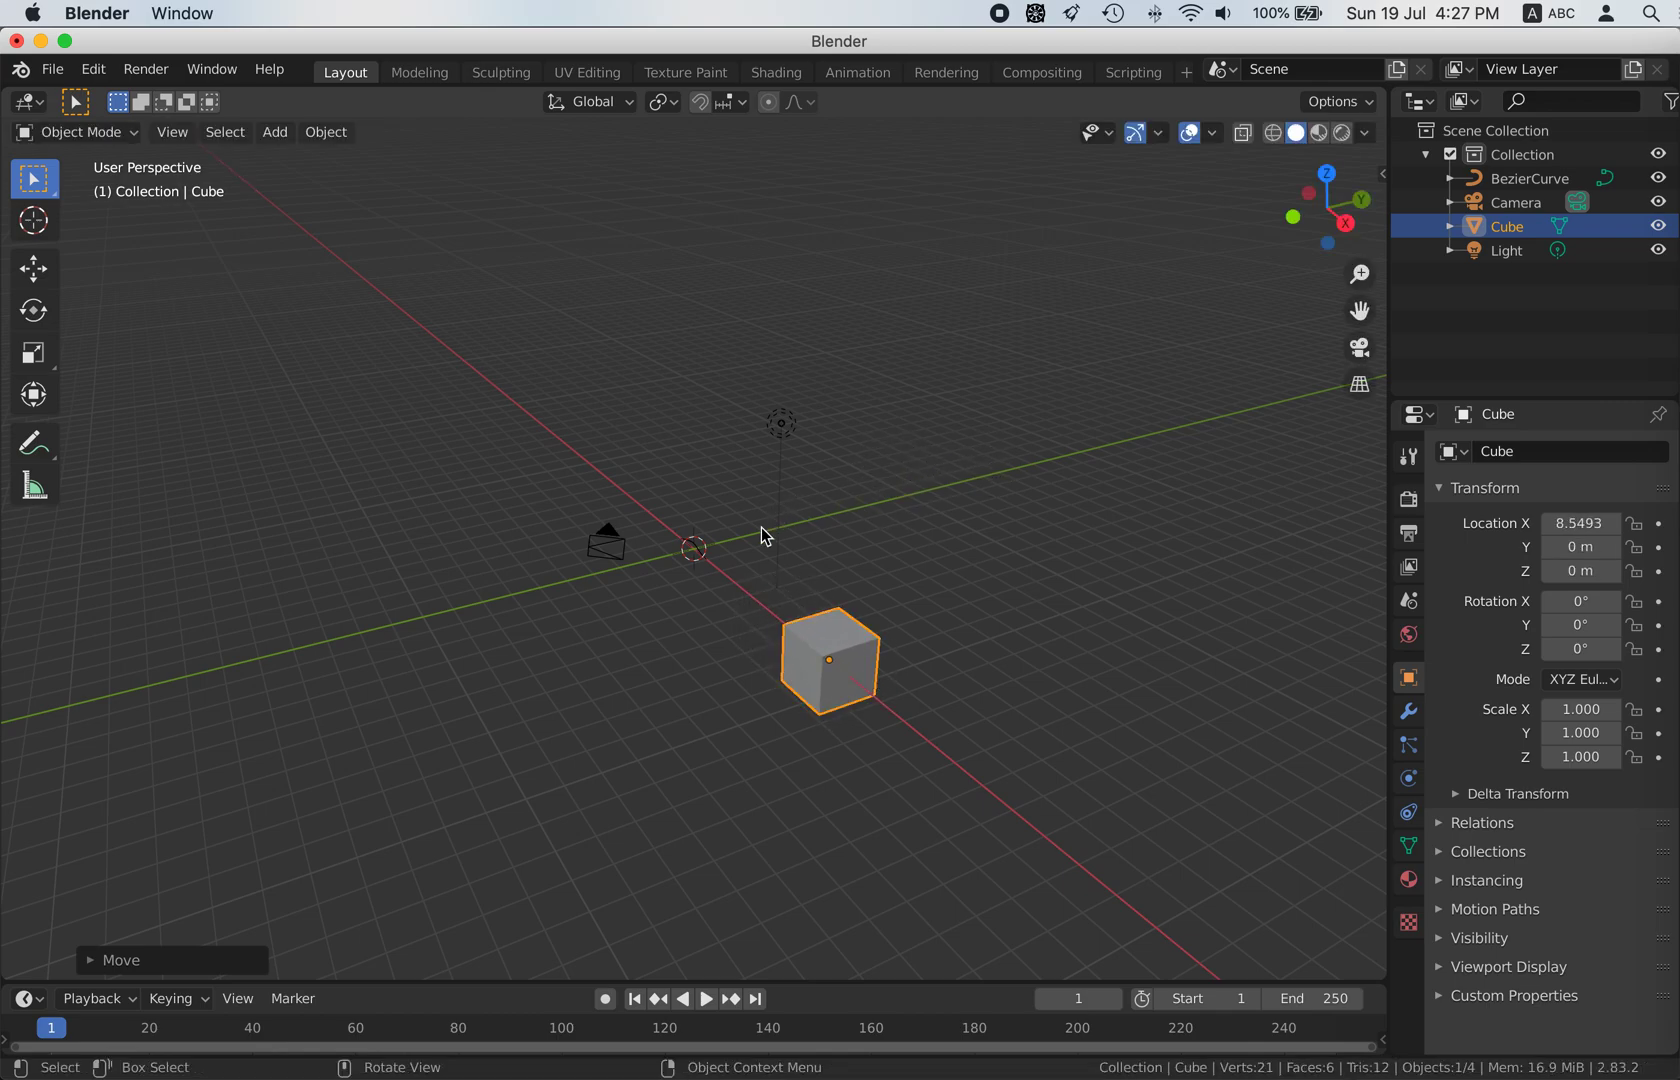
left_click(684, 562)
scroll(688, 557, "up", 5)
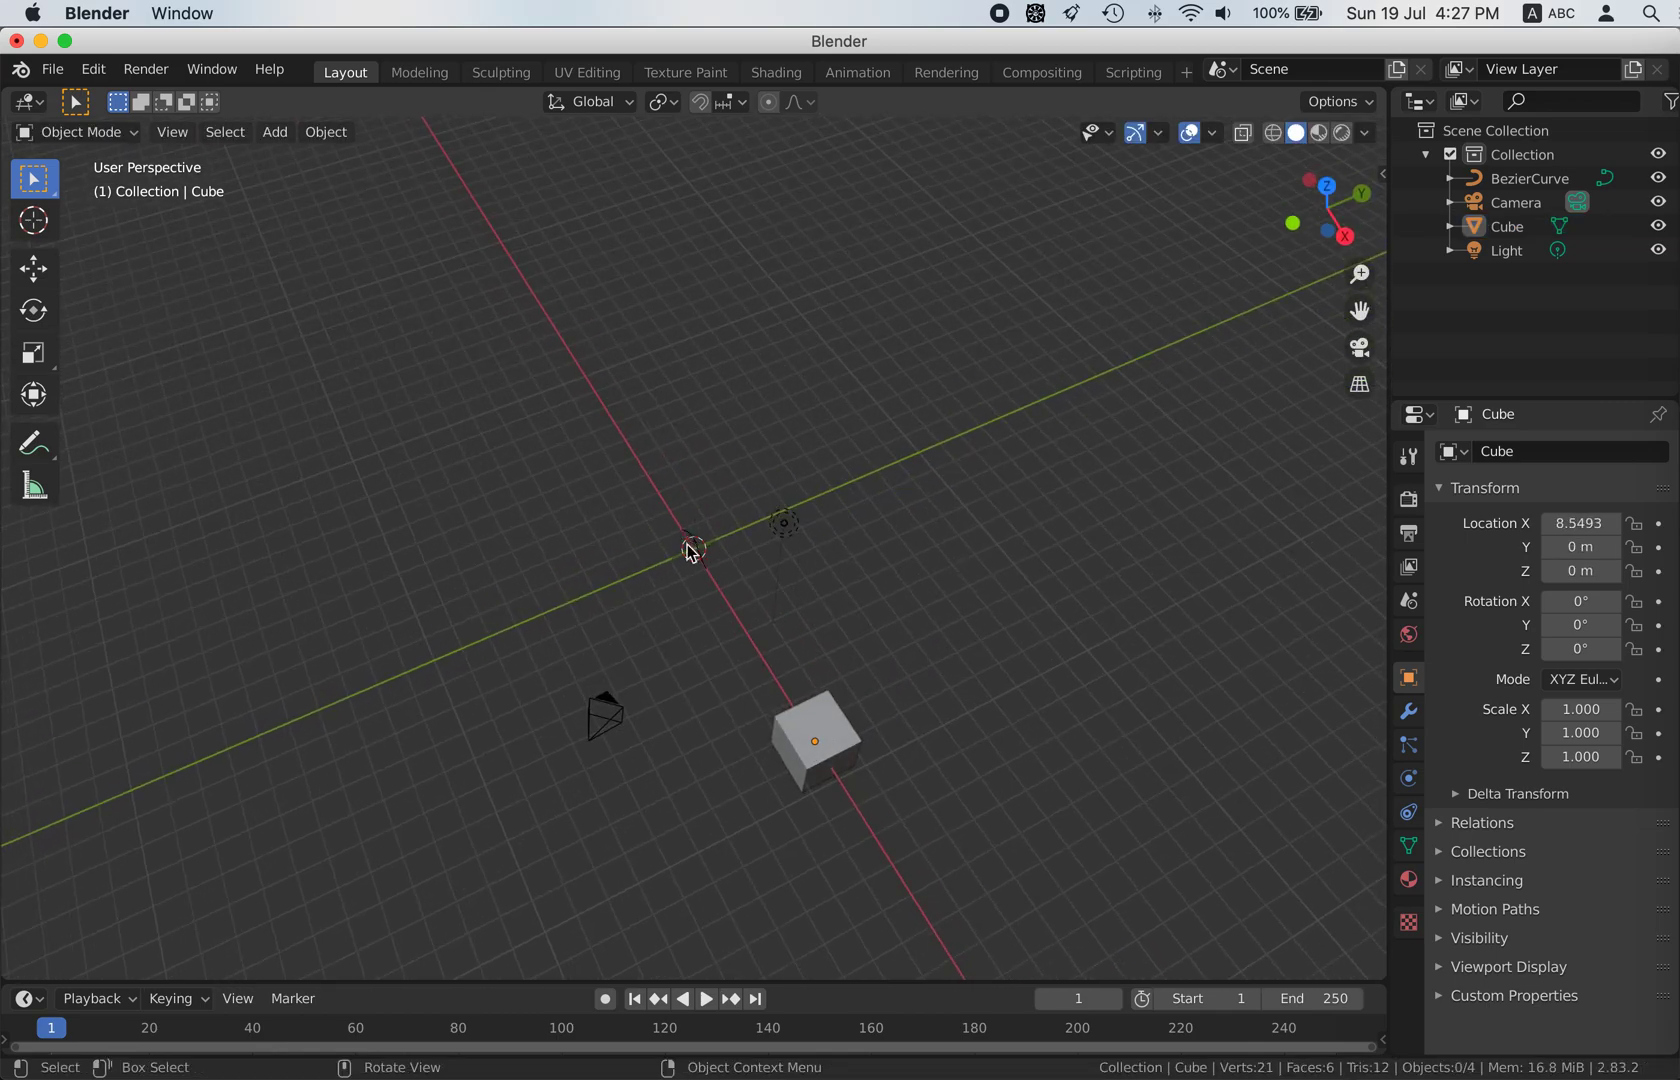
left_click(694, 549)
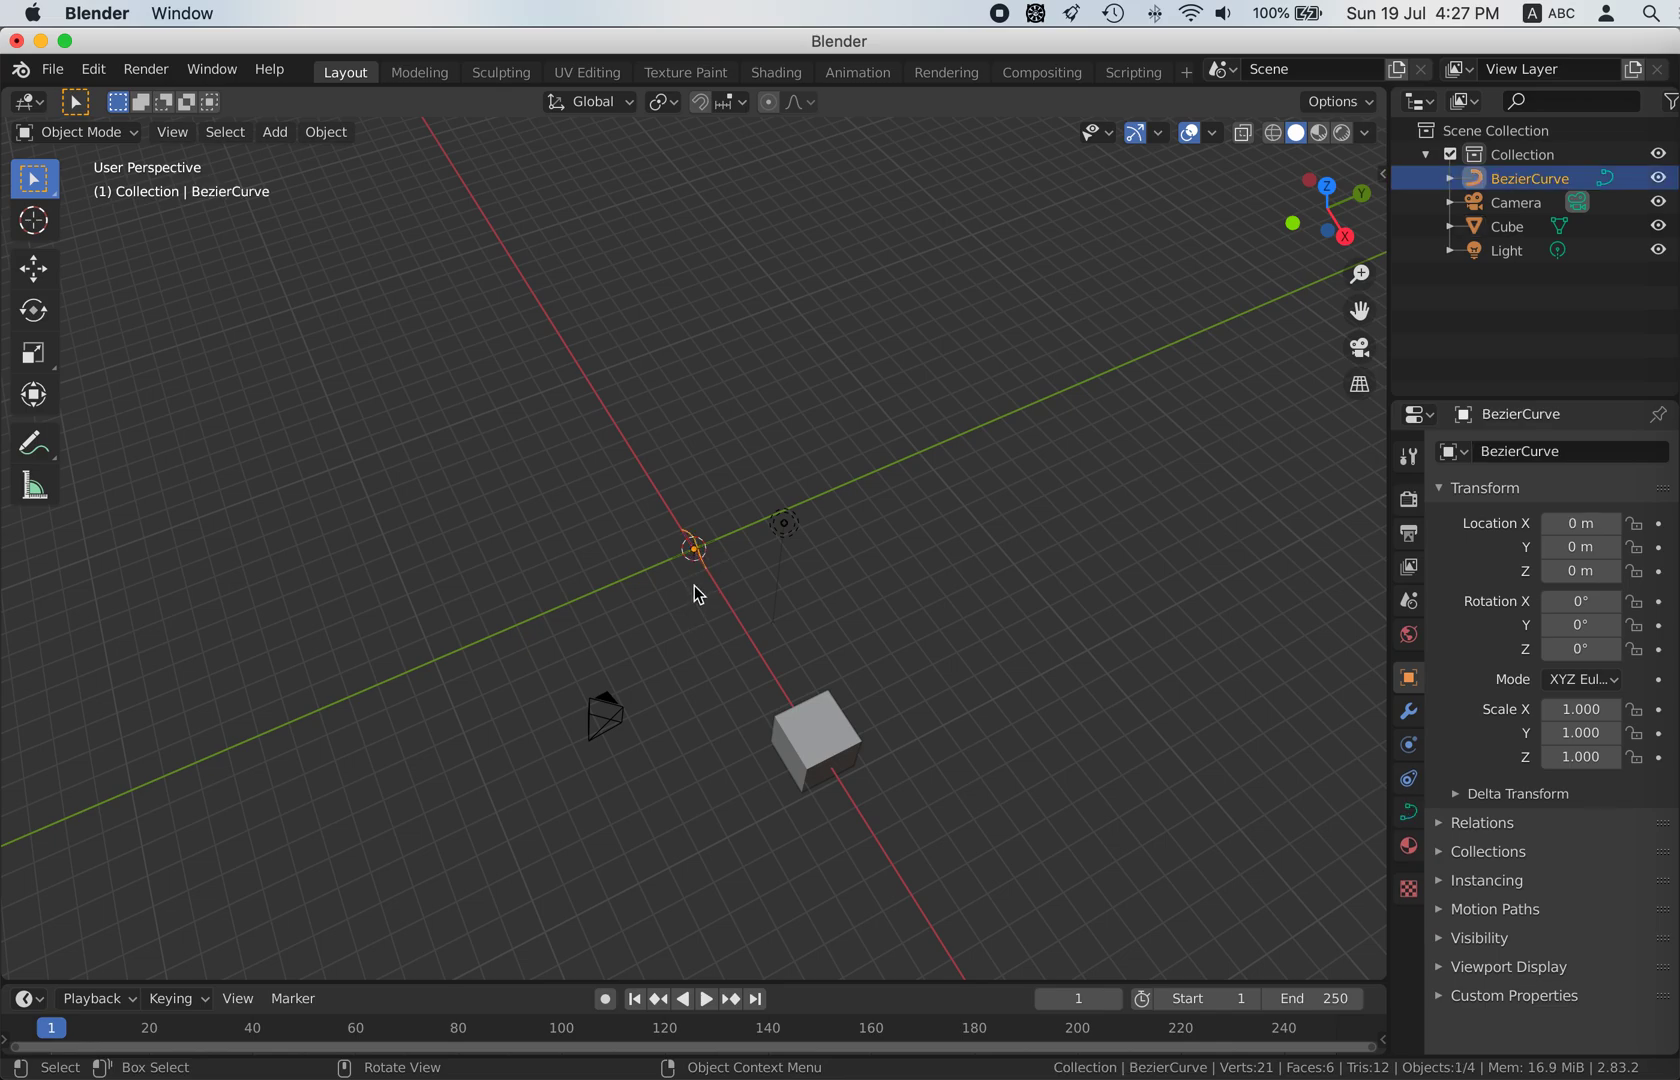
Move the Bezier curve along Y and X to roughly X 5.73 m, Y -5.44 m
key("g")
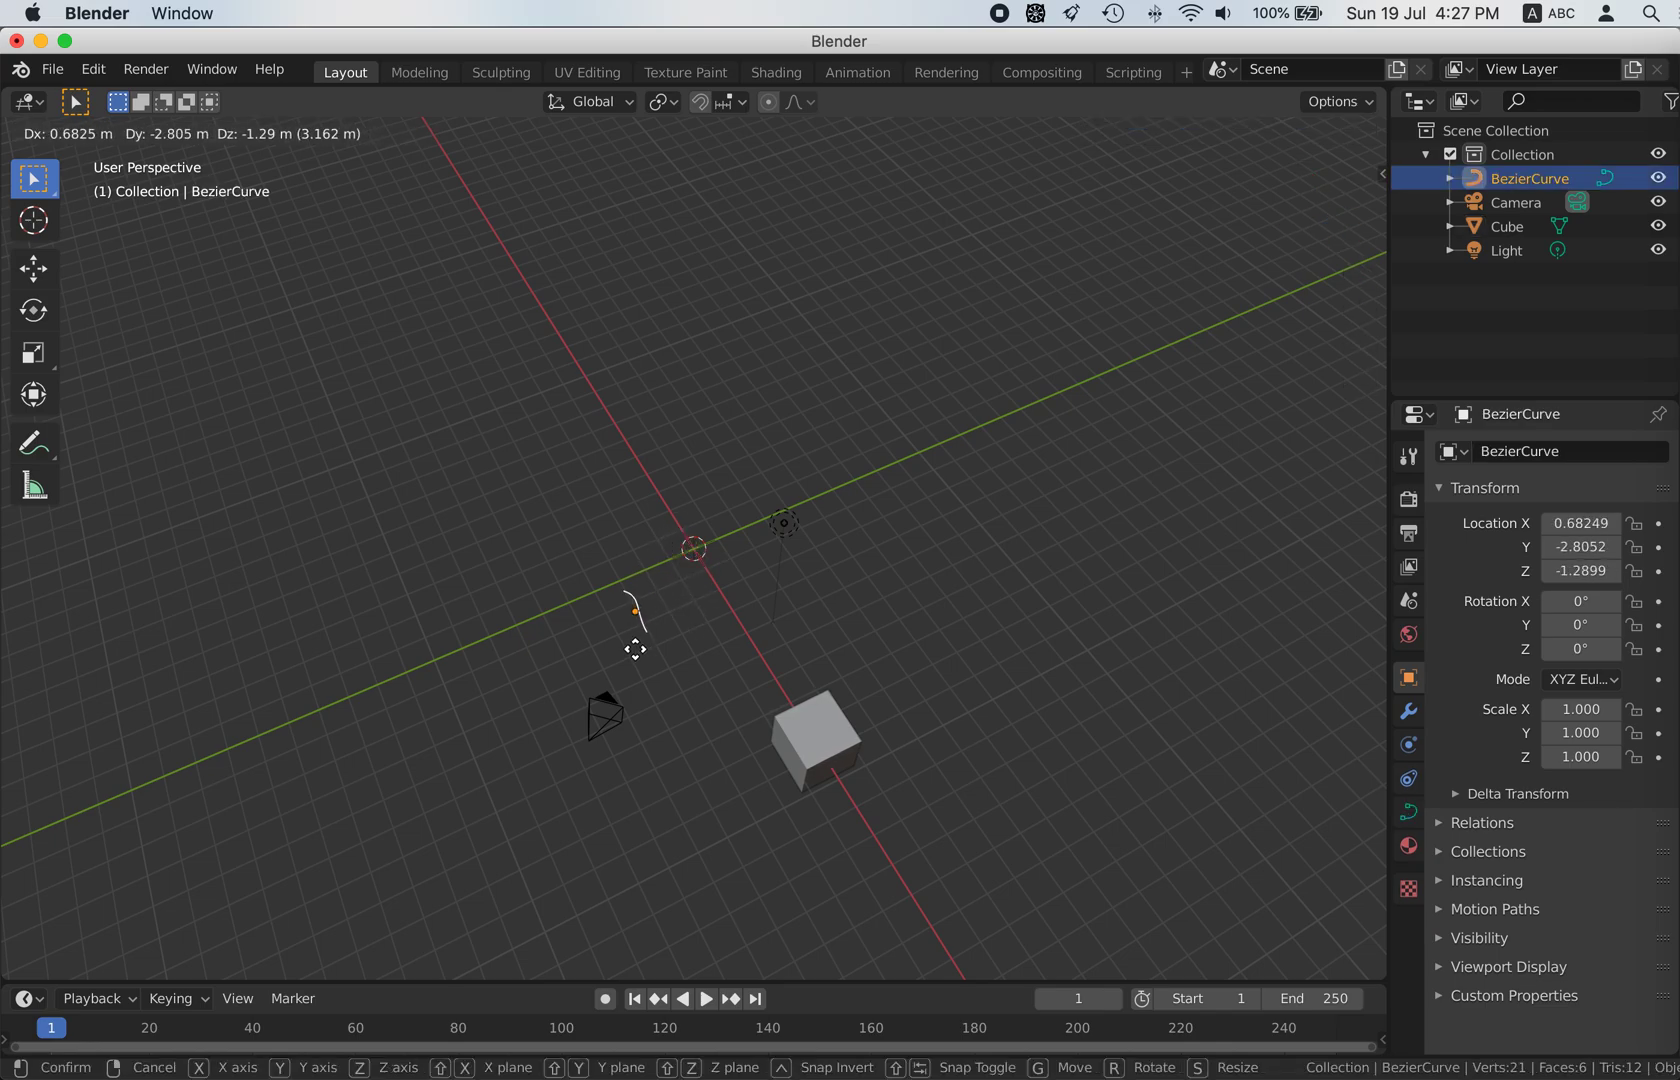
key("y")
left_click(610, 776)
key("g")
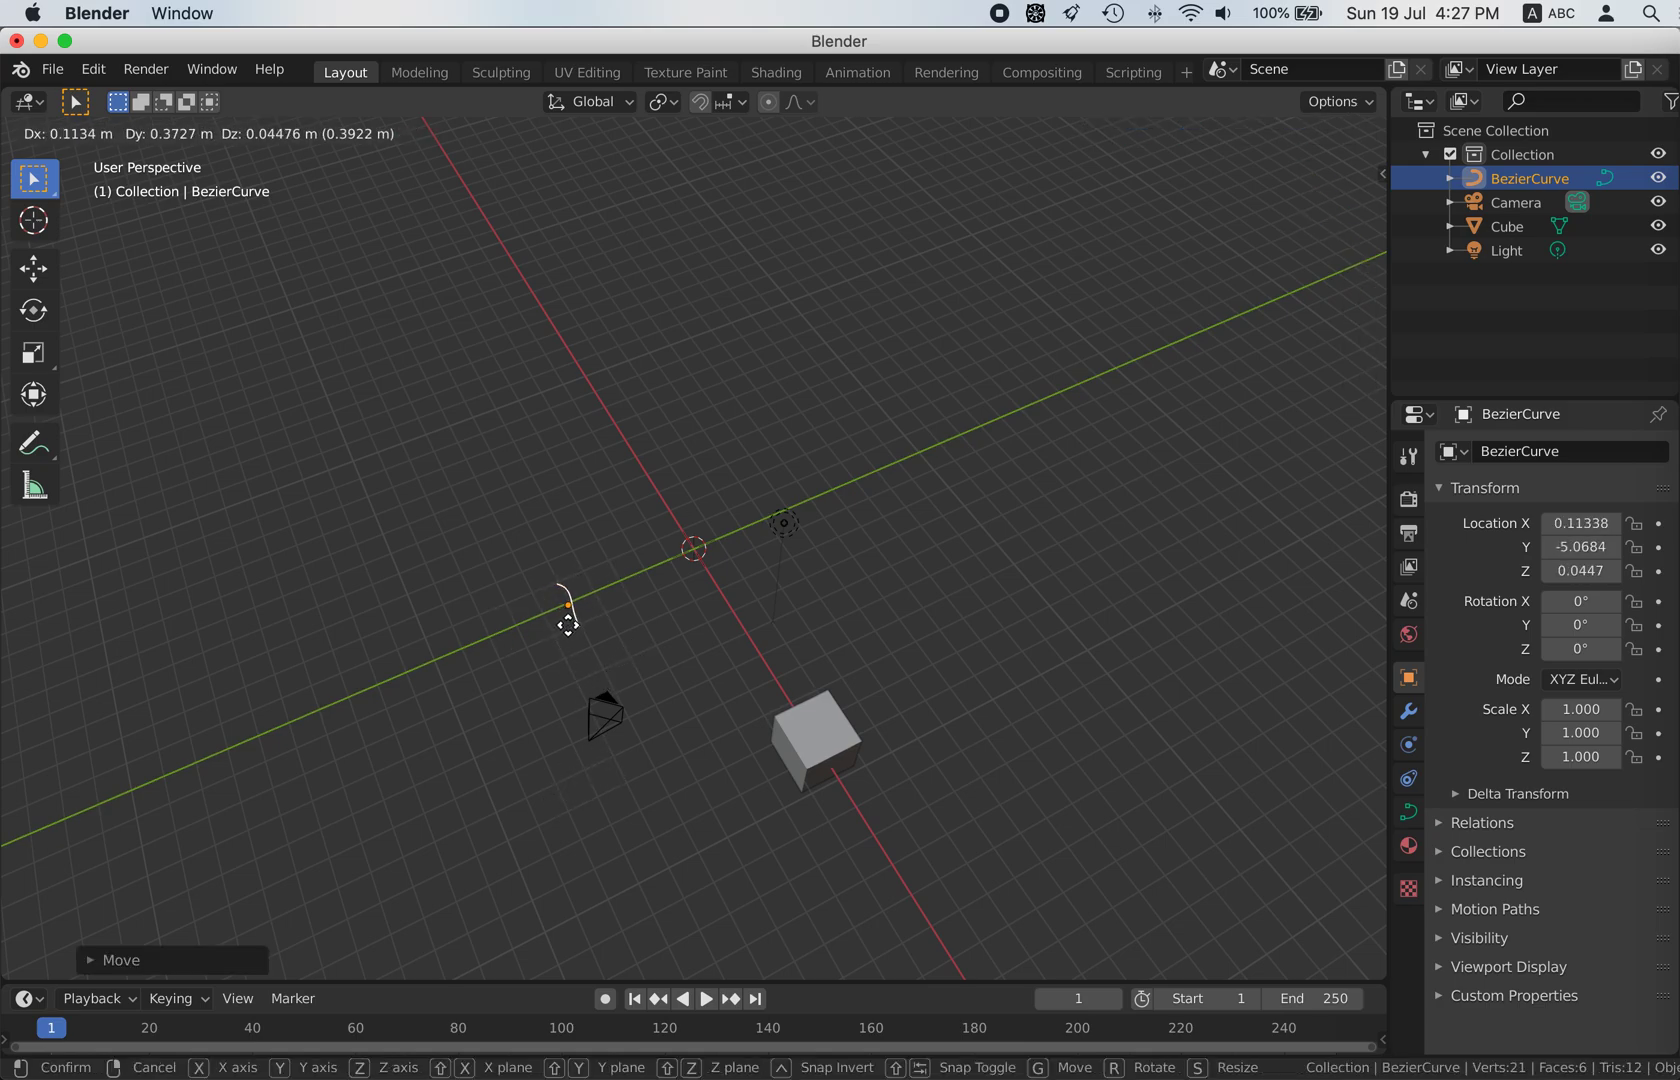
key("x")
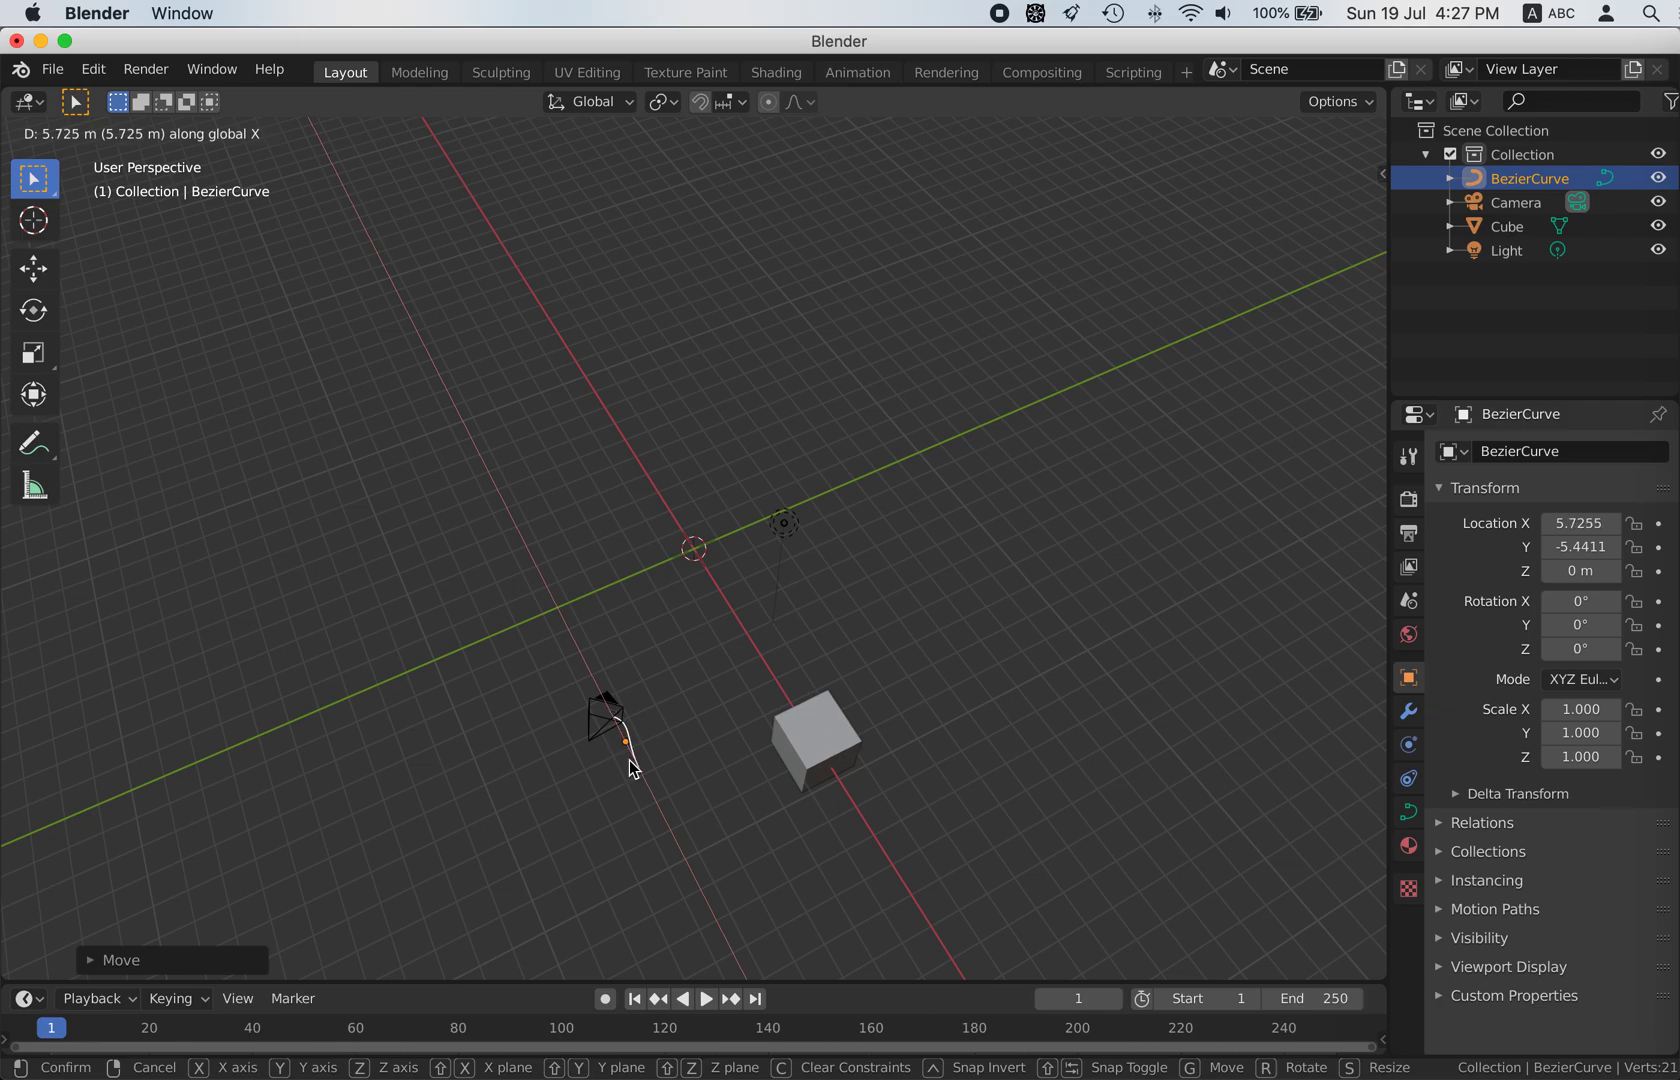
left_click(633, 773)
scroll(719, 746, "up", 5)
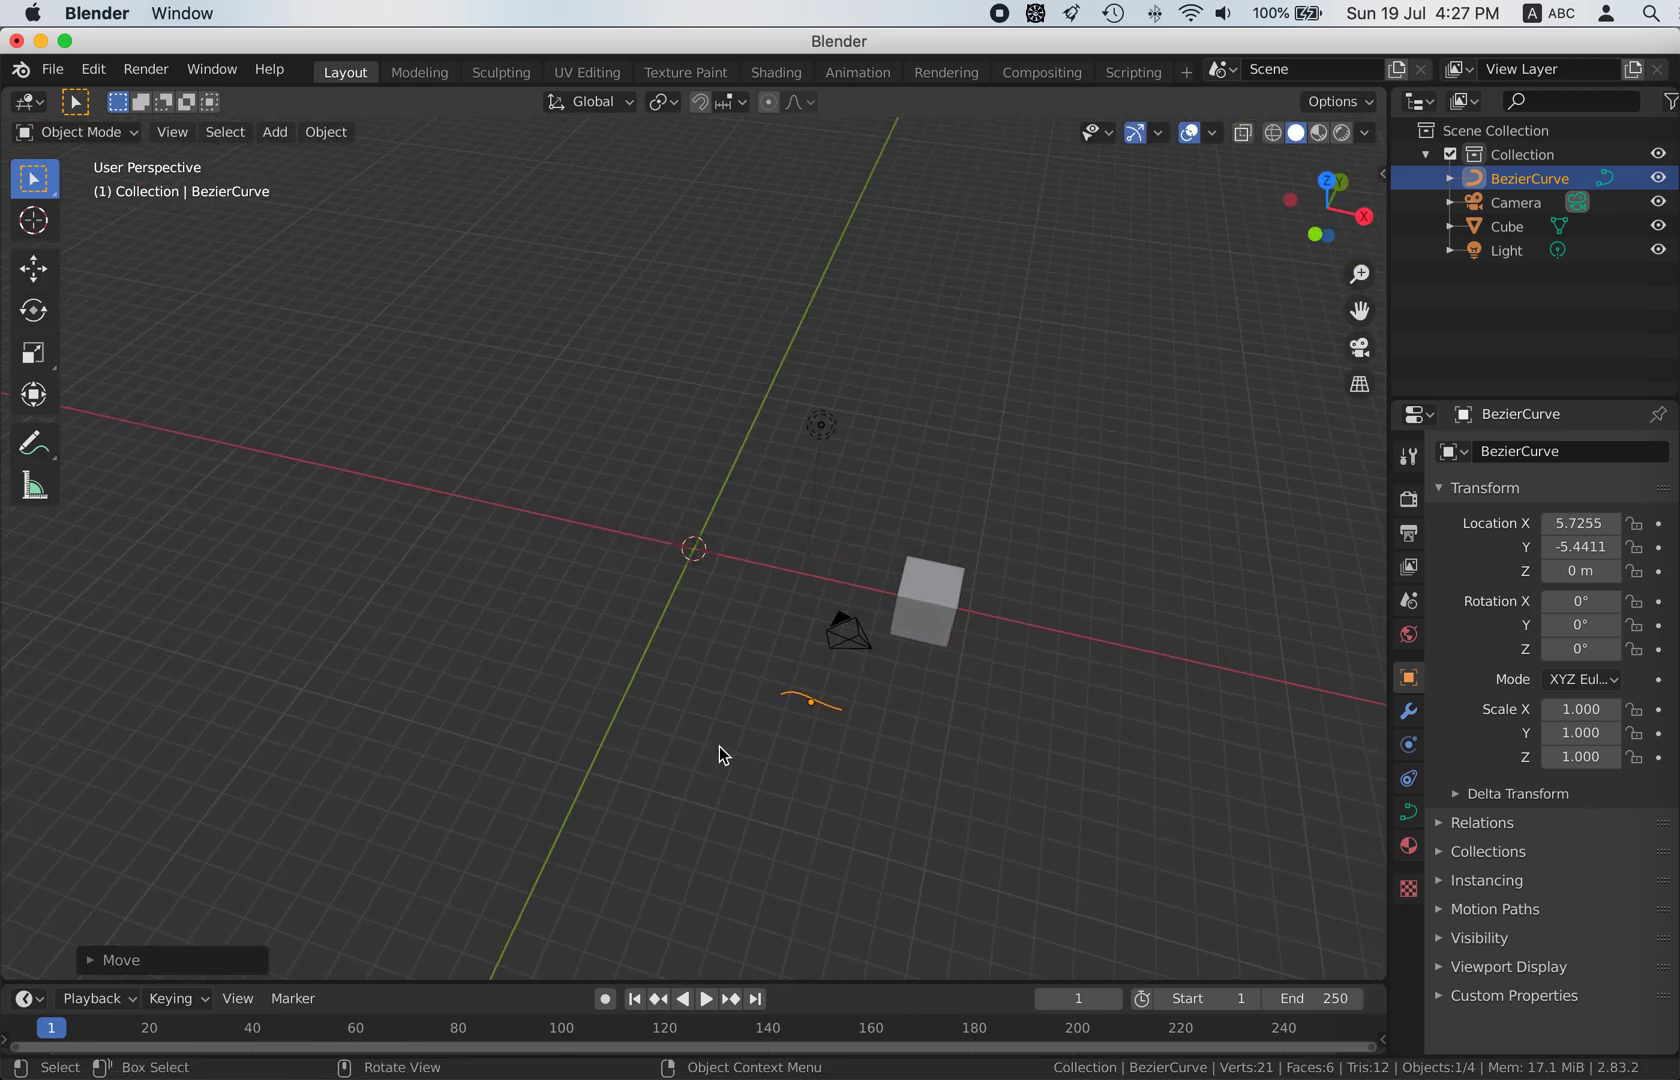
key("KP_7")
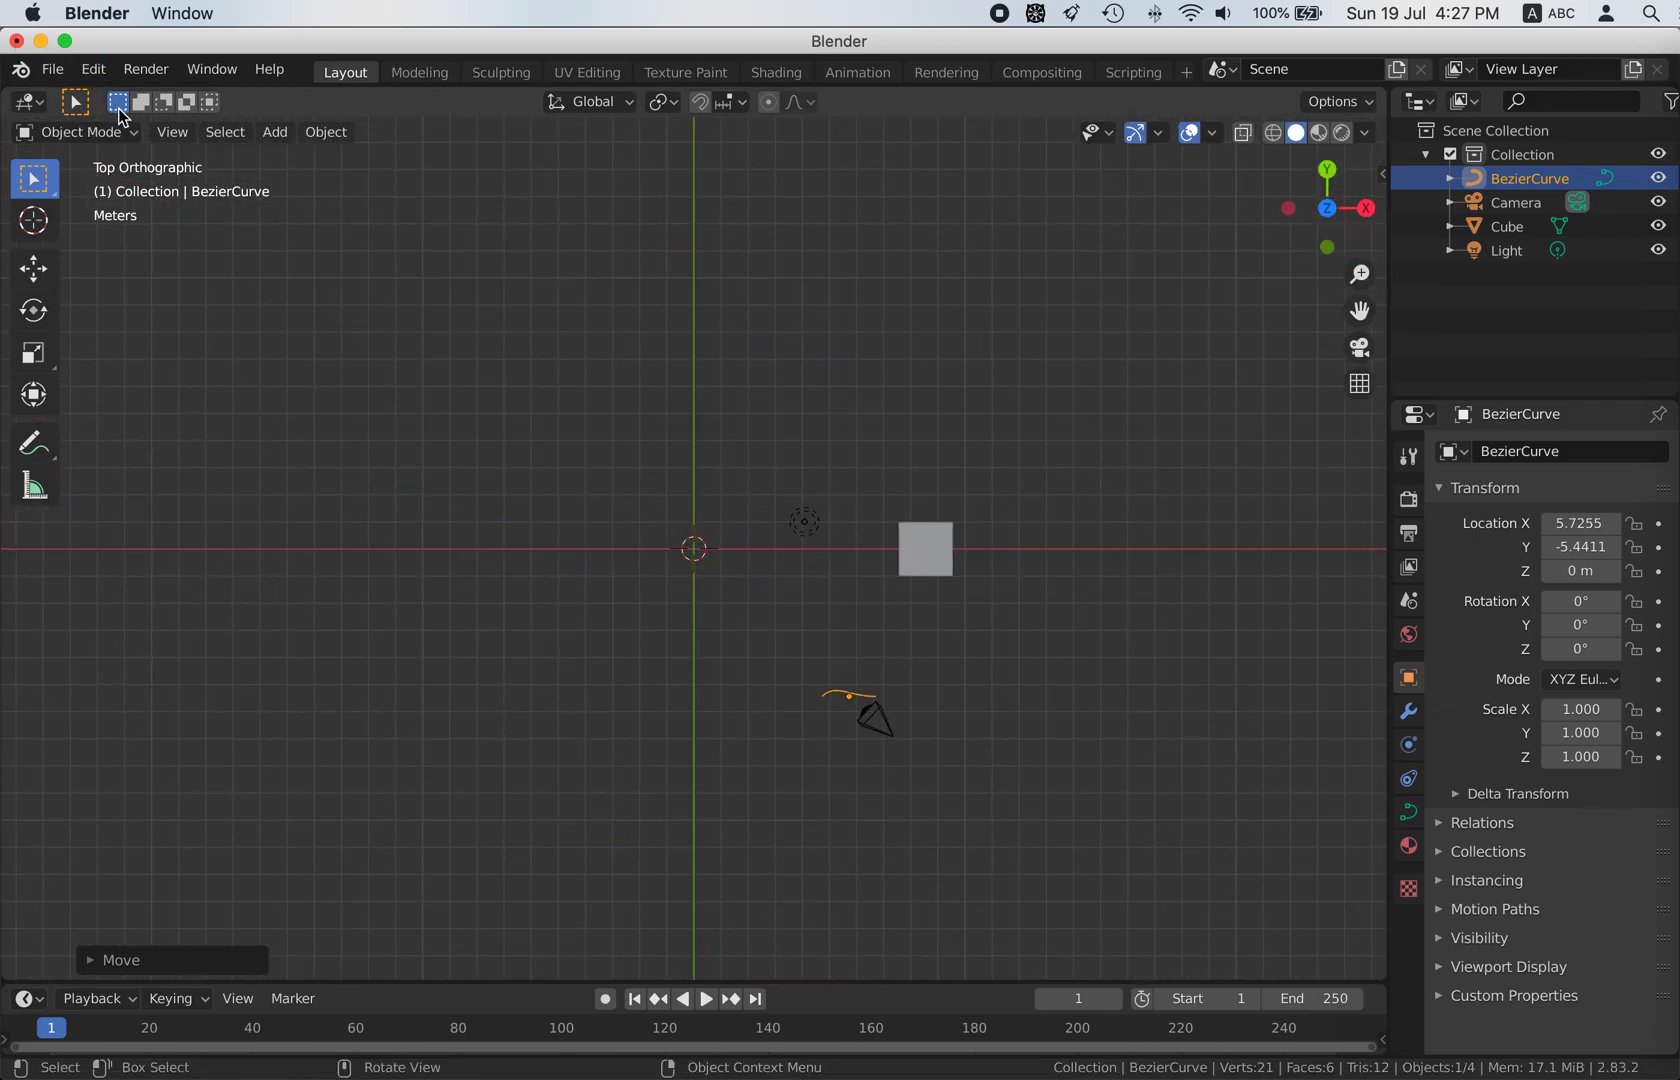
left_click(175, 133)
mouse_move(217, 408)
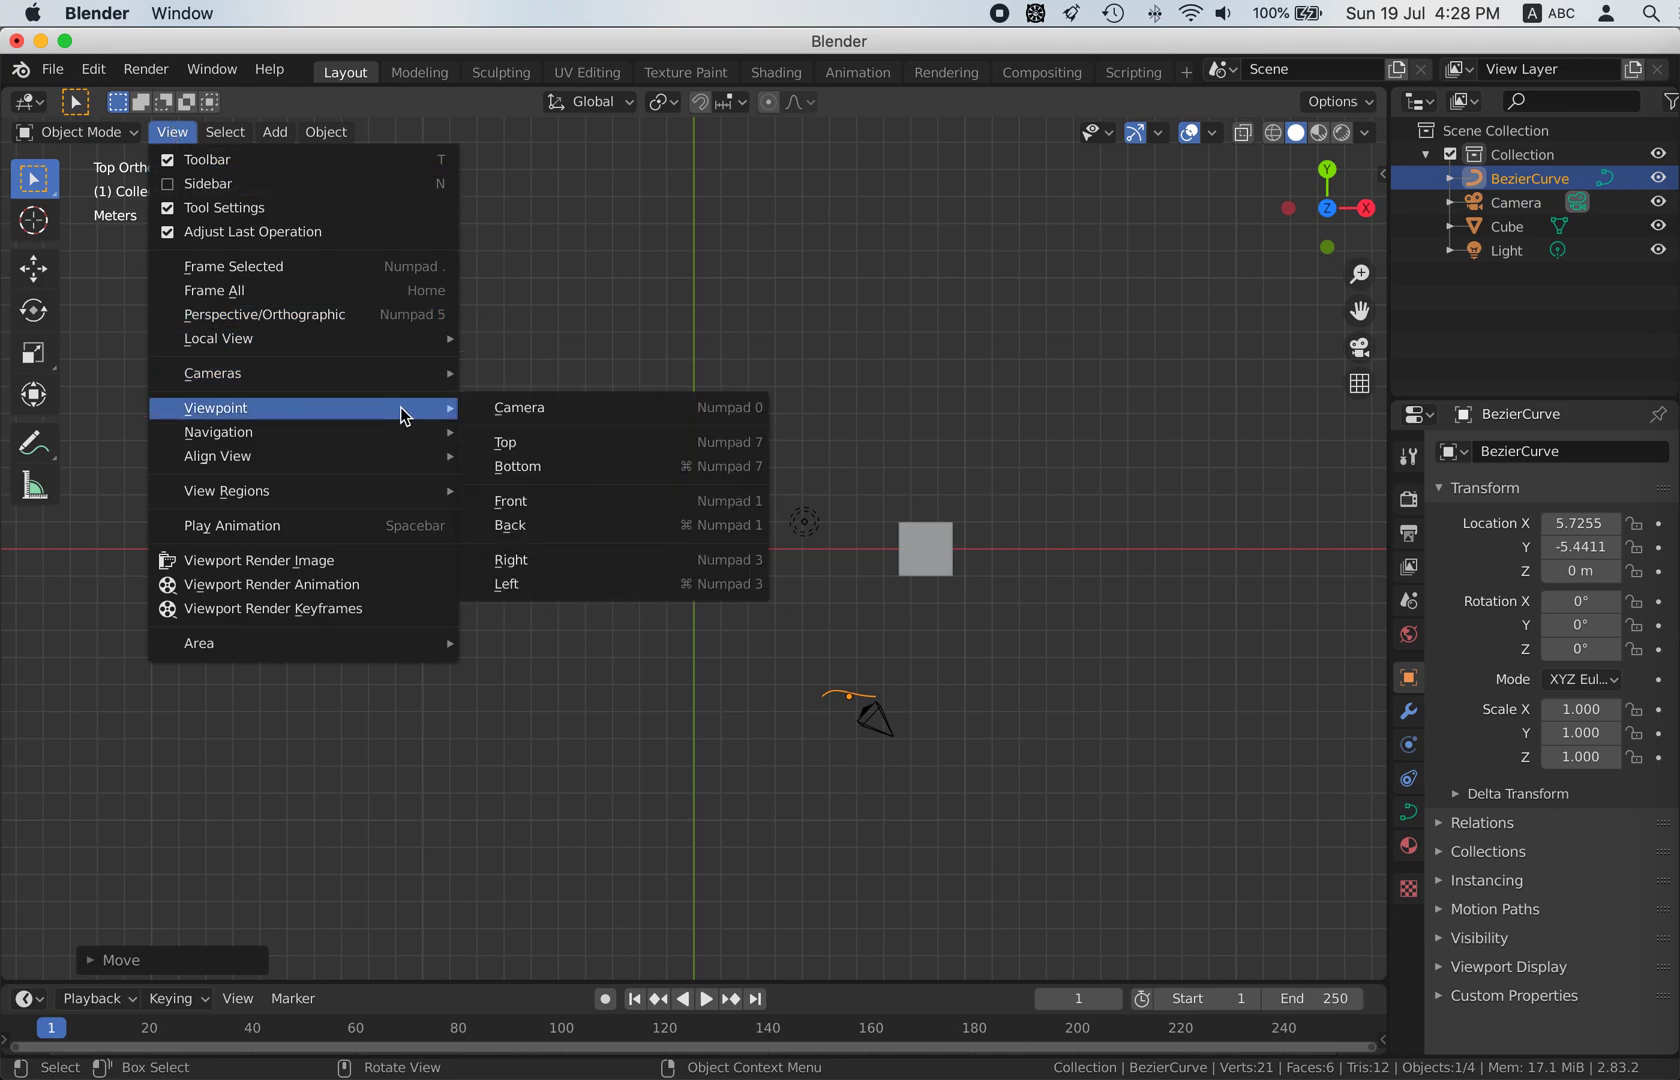
left_click(744, 444)
scroll(866, 716, "up", 1)
left_click(934, 543)
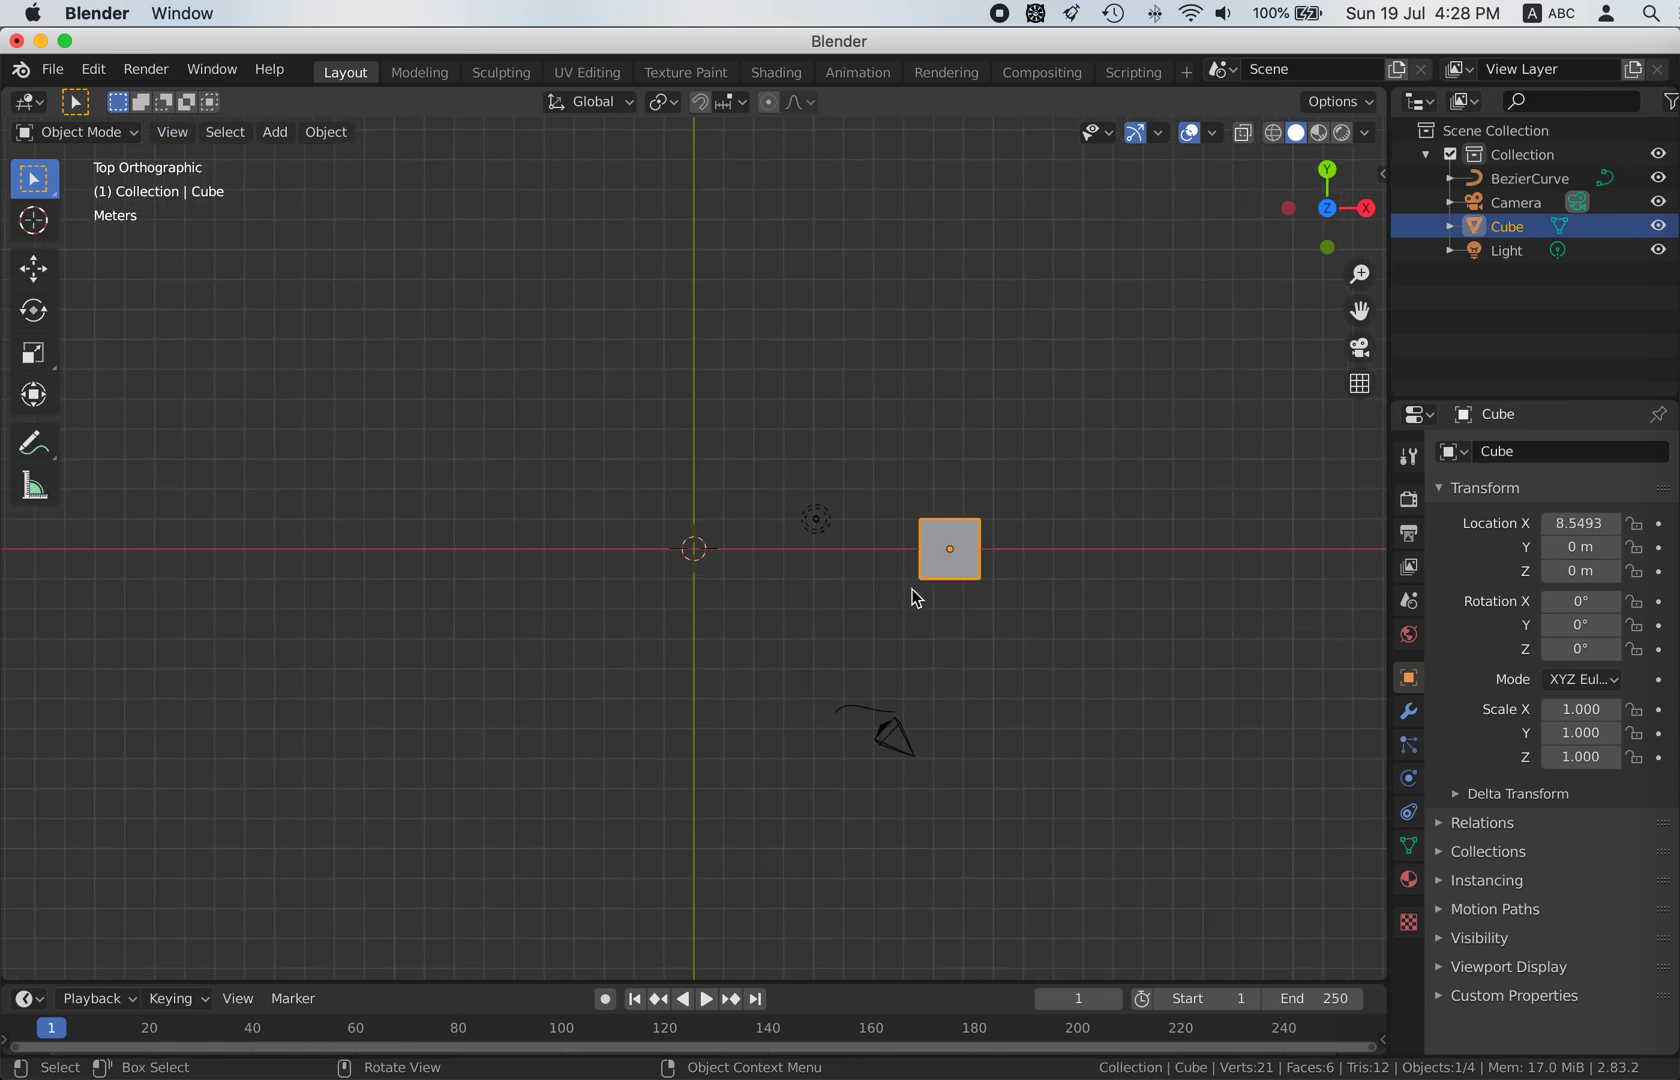
scroll(913, 590, "right", 5)
scroll(913, 590, "right", 3)
scroll(913, 590, "left", 5)
scroll(913, 590, "left", 2)
scroll(915, 596, "up", 2)
Scale the Bezier curve up to about 6.87 on all axes
left_click(917, 724)
key("s")
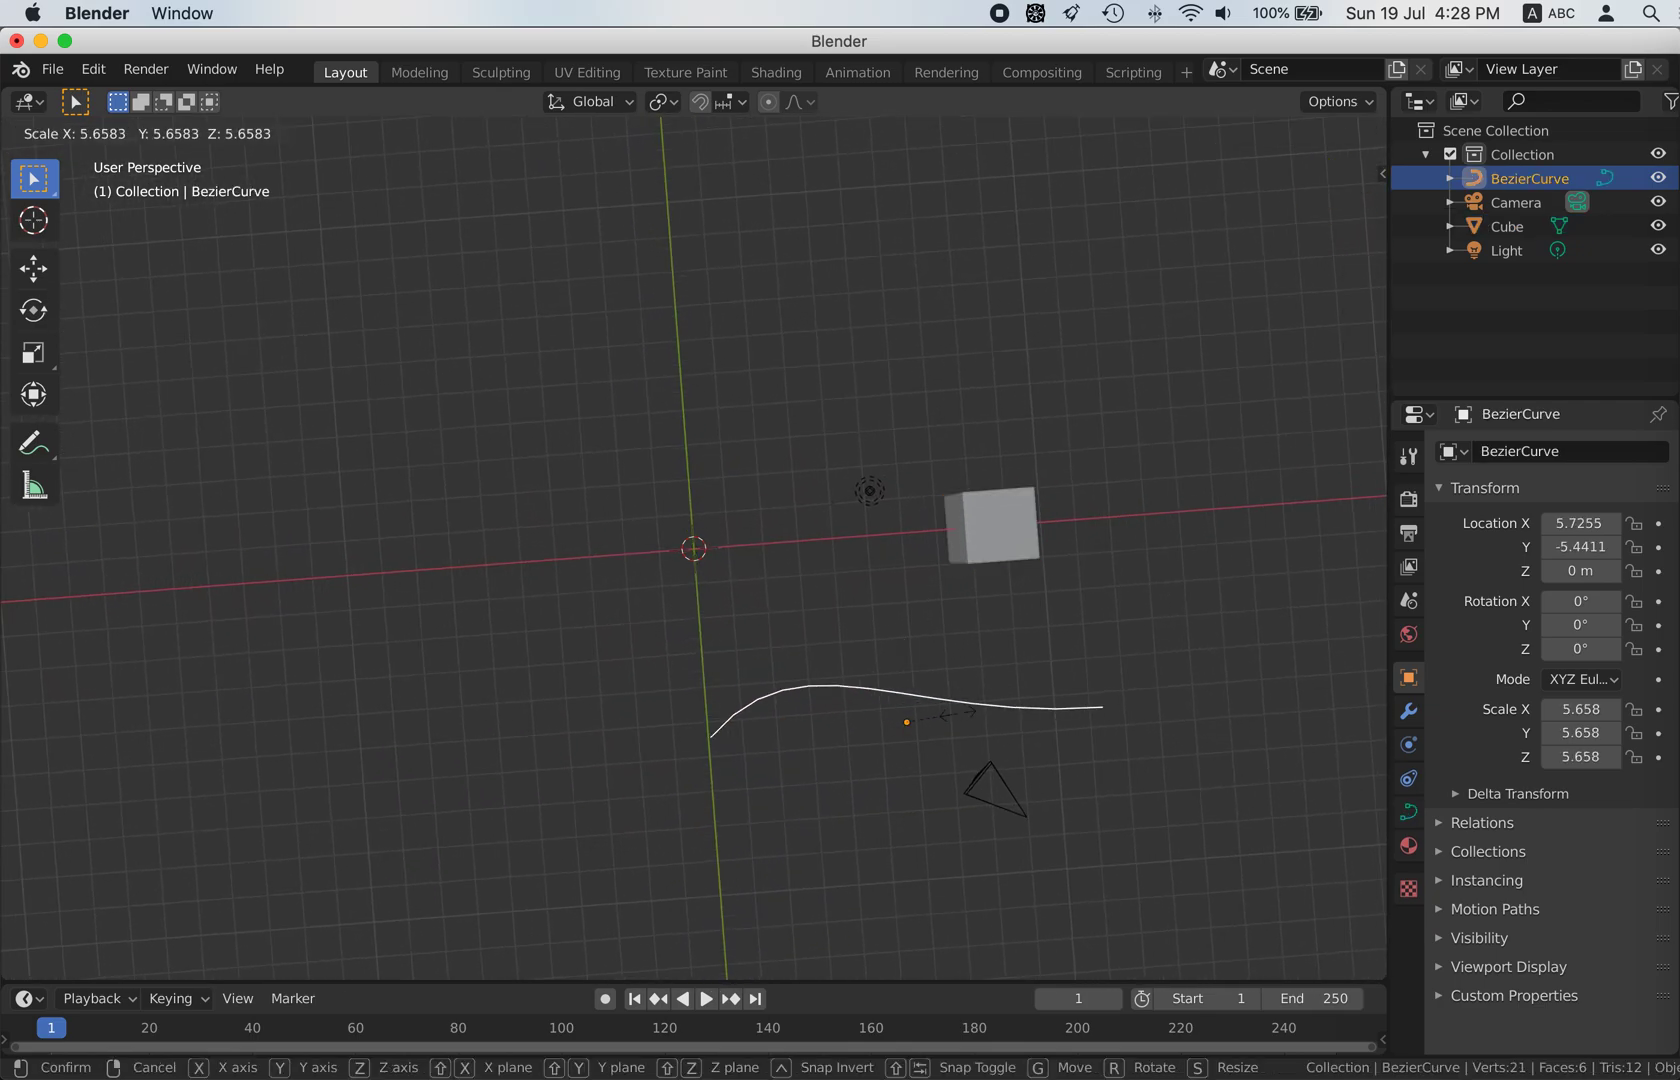
left_click(970, 720)
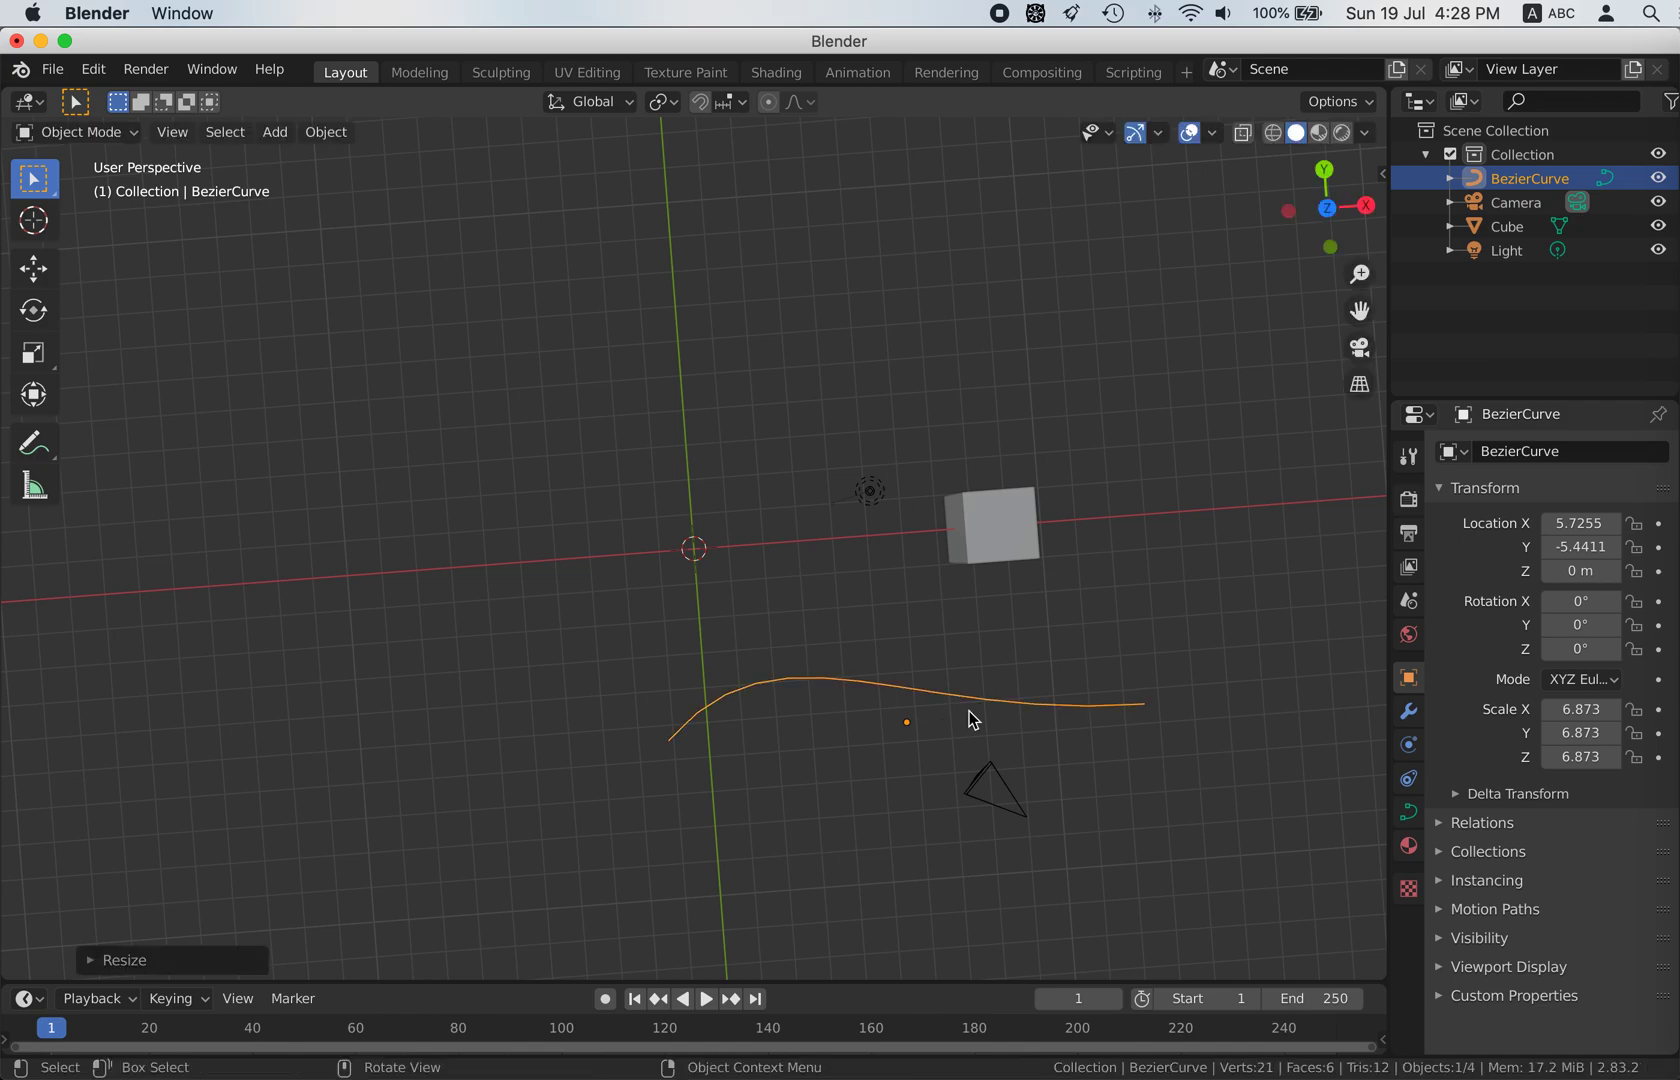
right_click(748, 687)
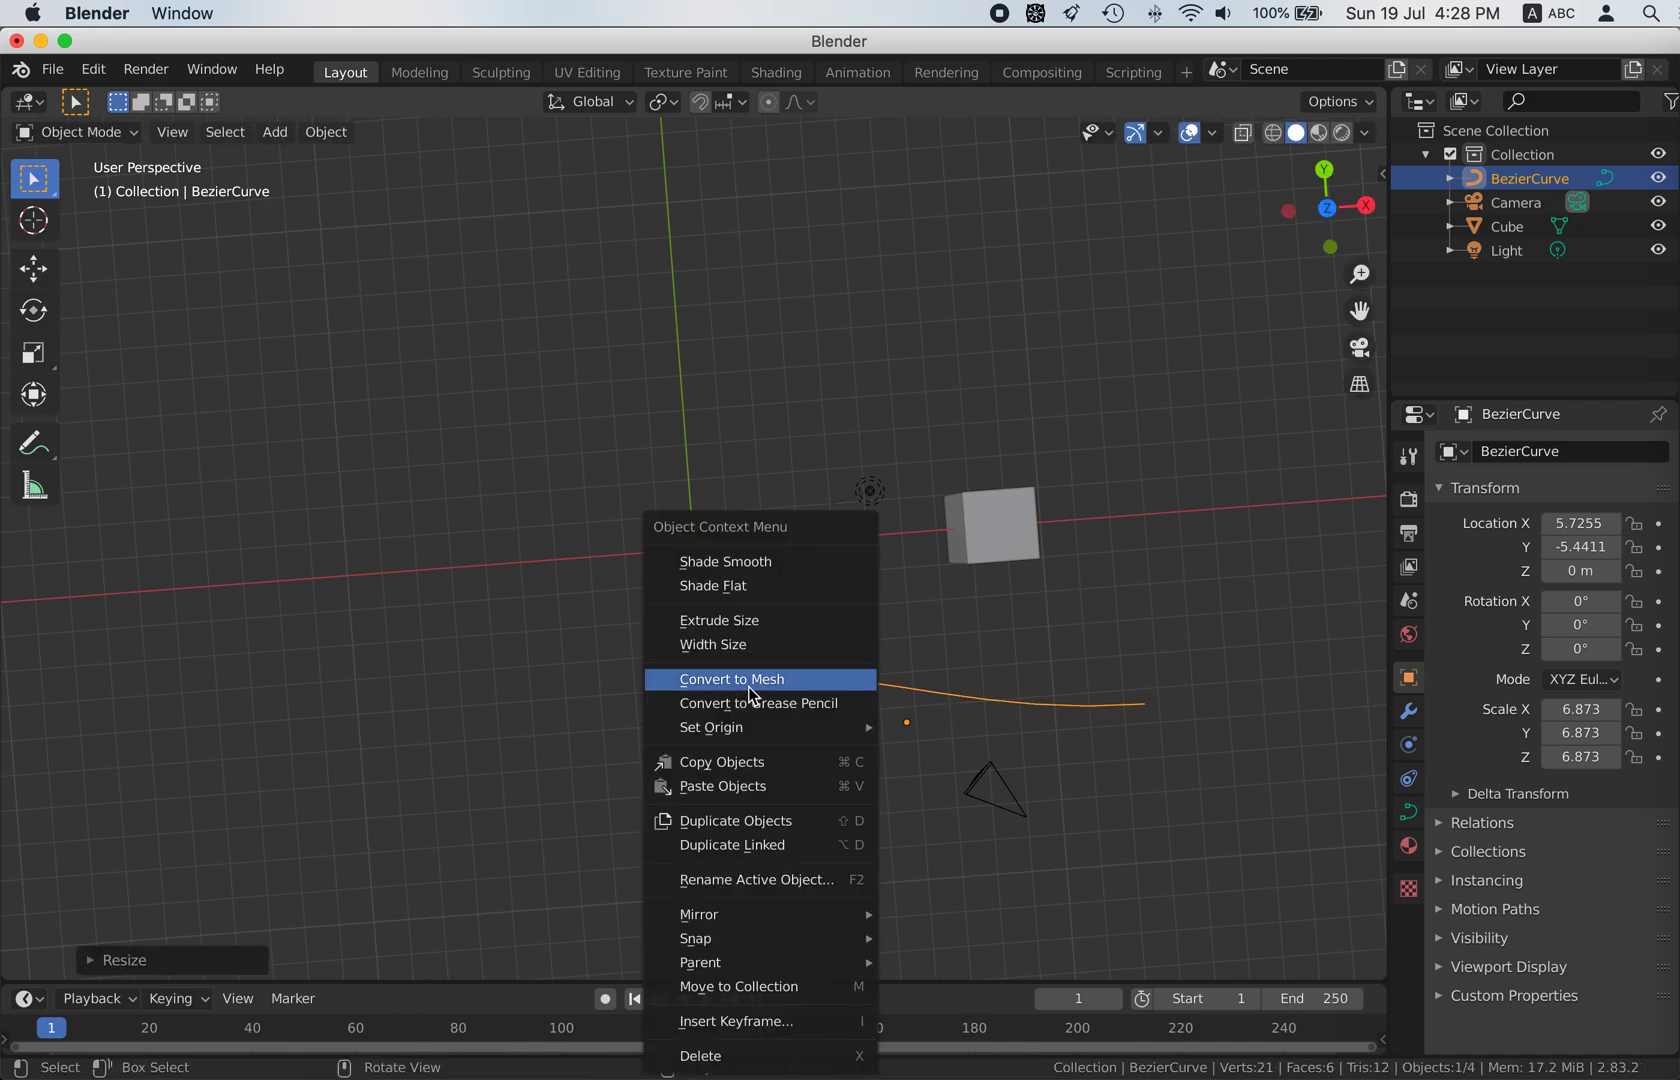
left_click(492, 695)
scroll(717, 725, "left", 5)
Move the curve along global Y to about -13.16 m, then select the camera
middle_click_drag(717, 727, 752, 703)
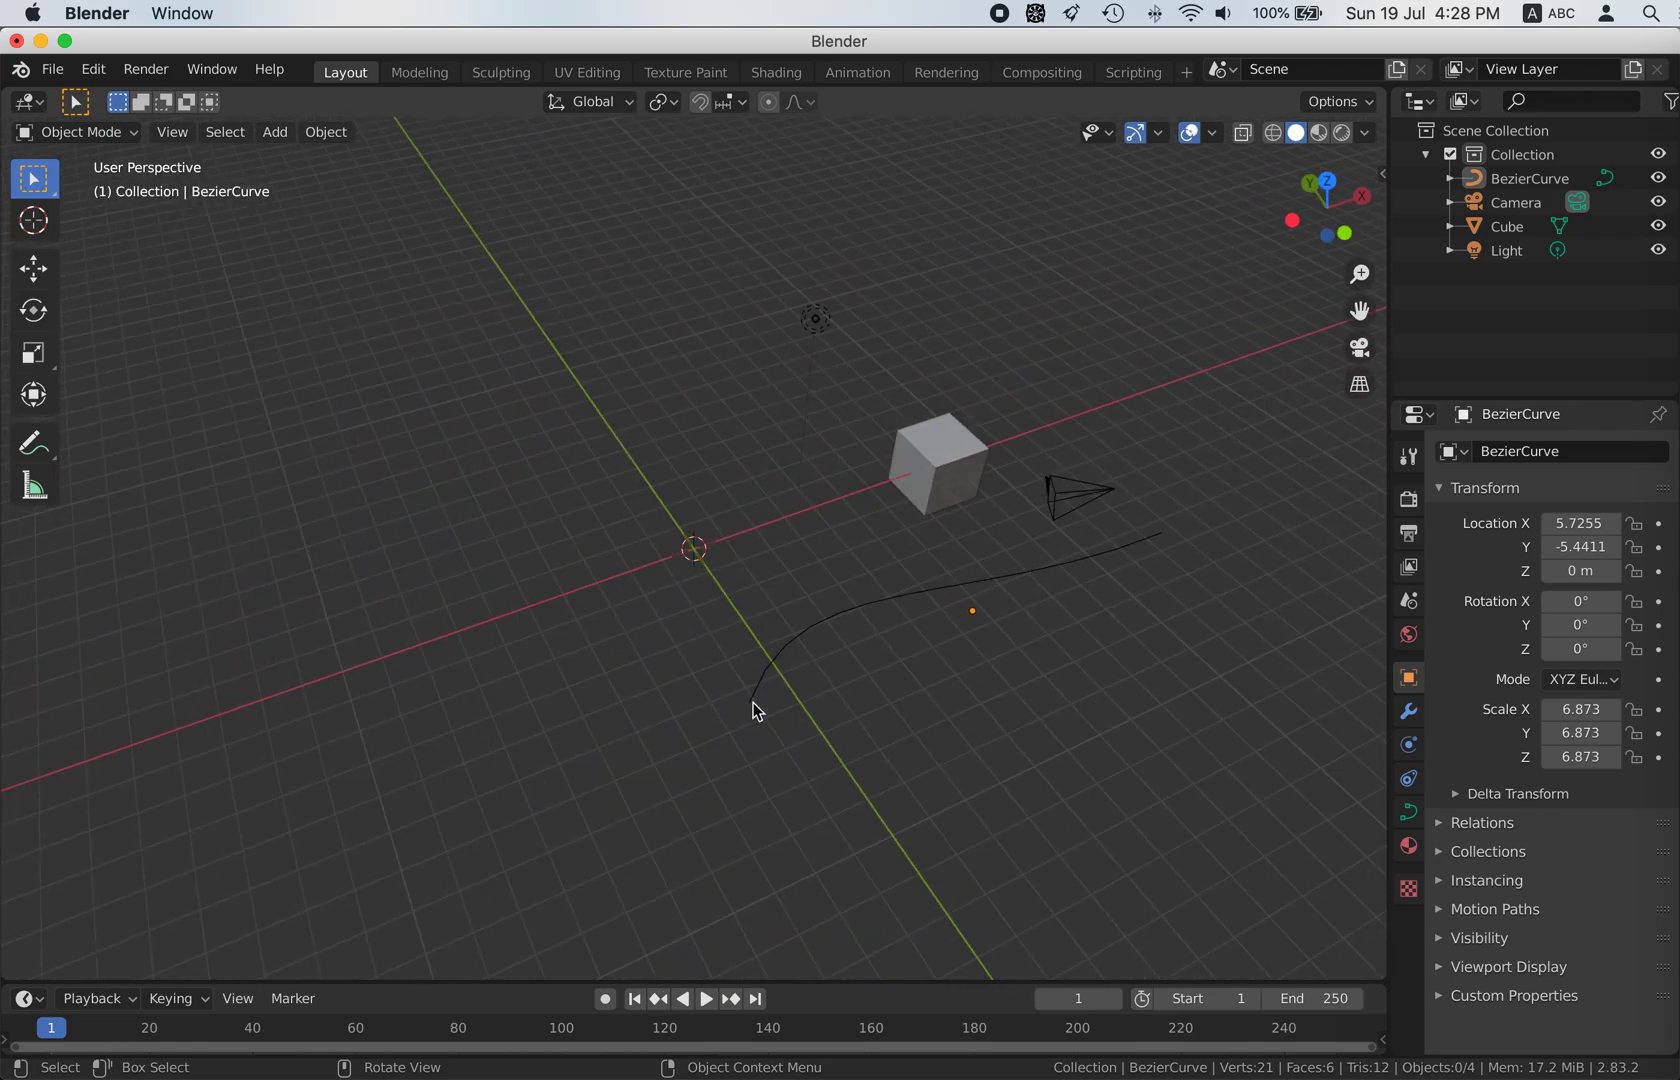
left_click(1015, 575)
scroll(1015, 575, "left", 5)
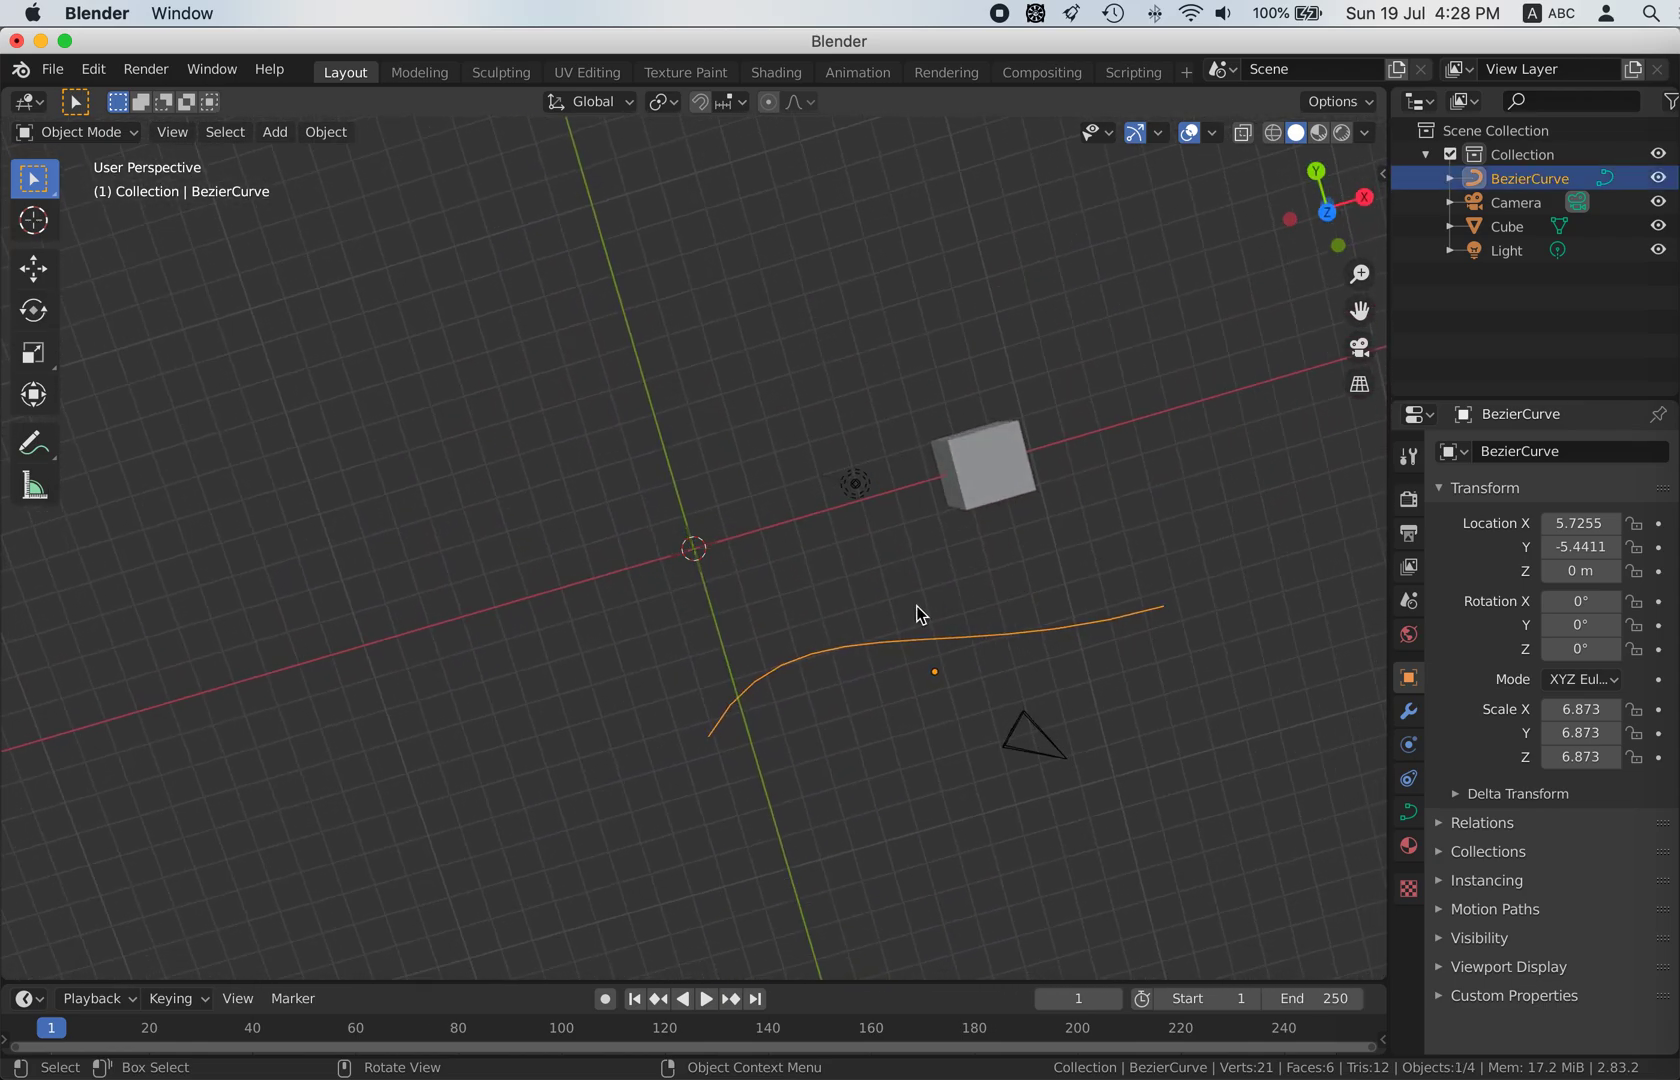
key("g")
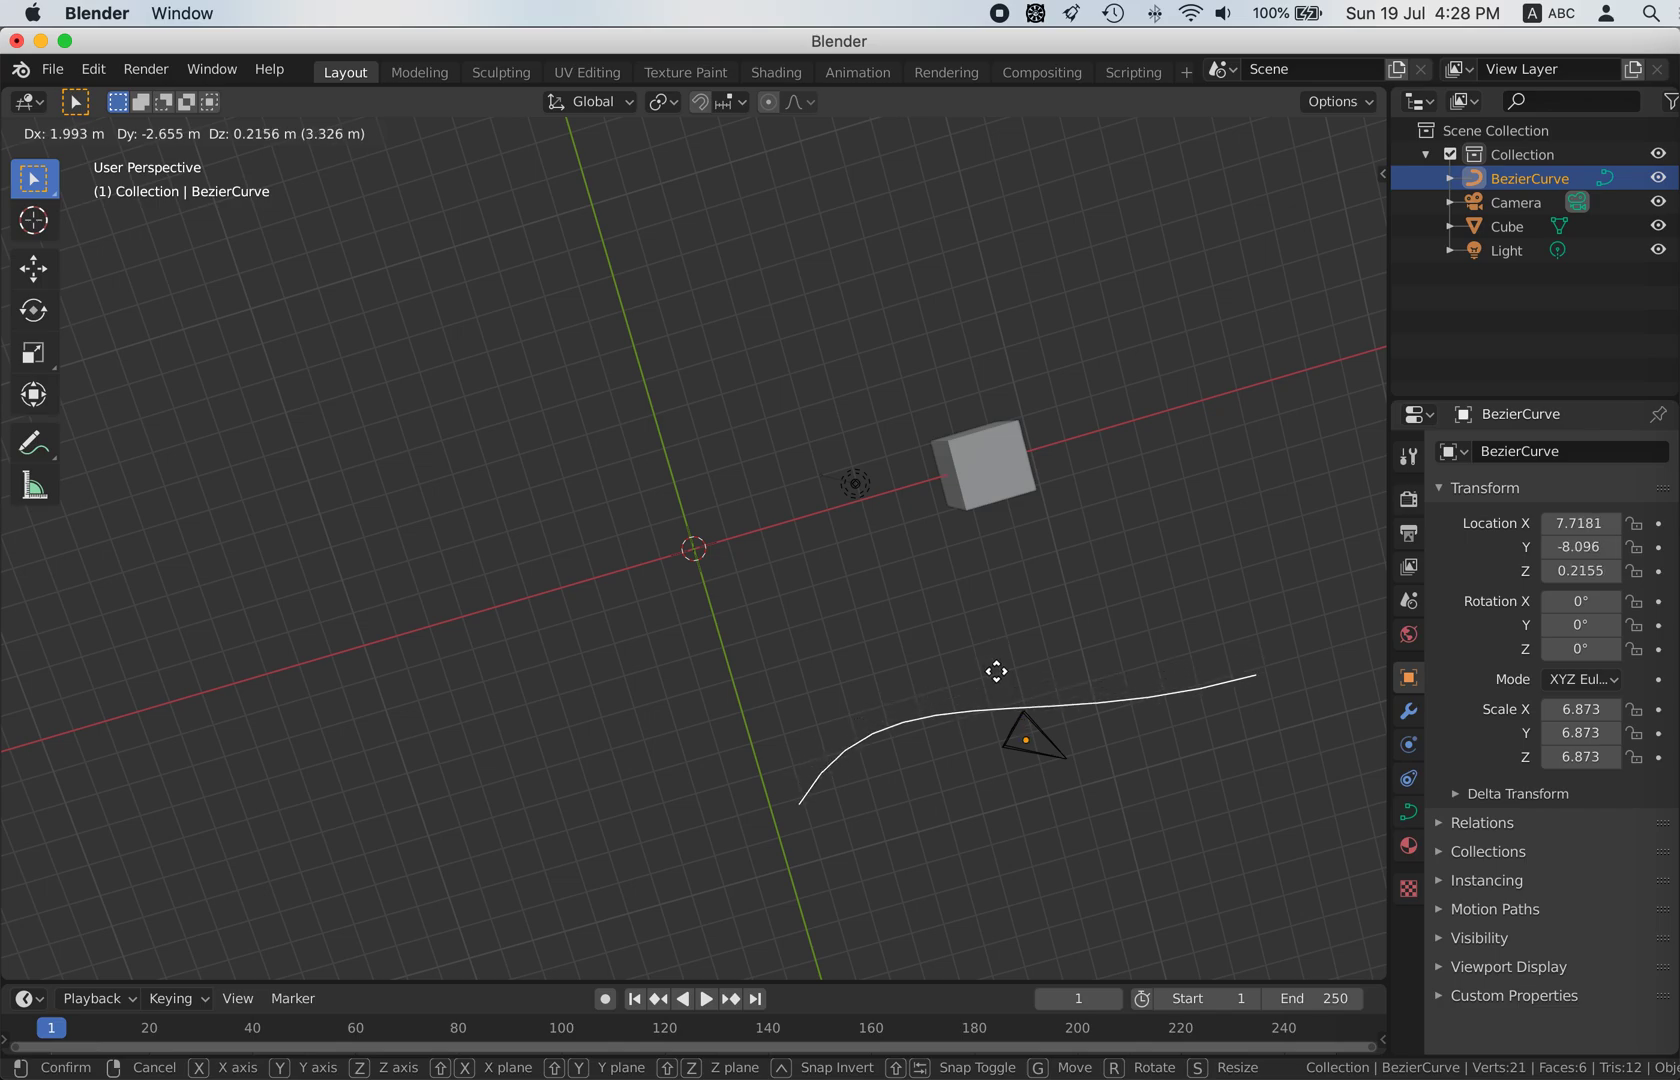
key("x")
key("y")
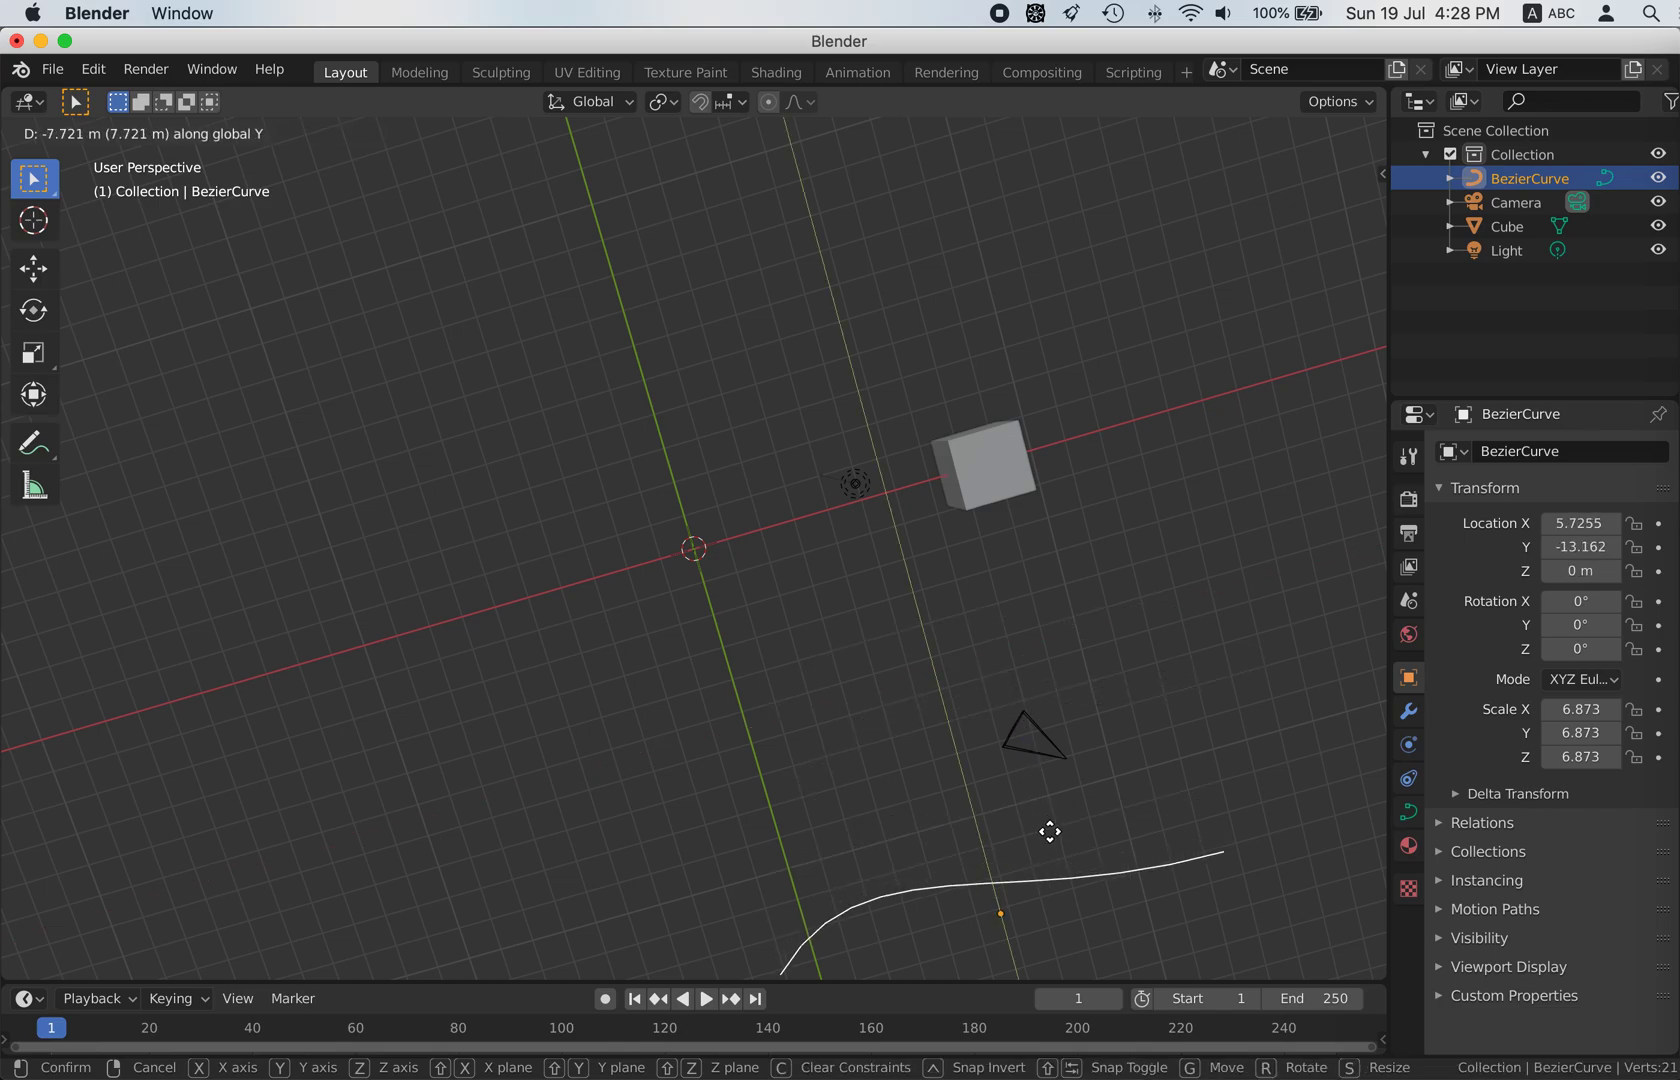
left_click(1050, 832)
scroll(946, 511, "left", 5)
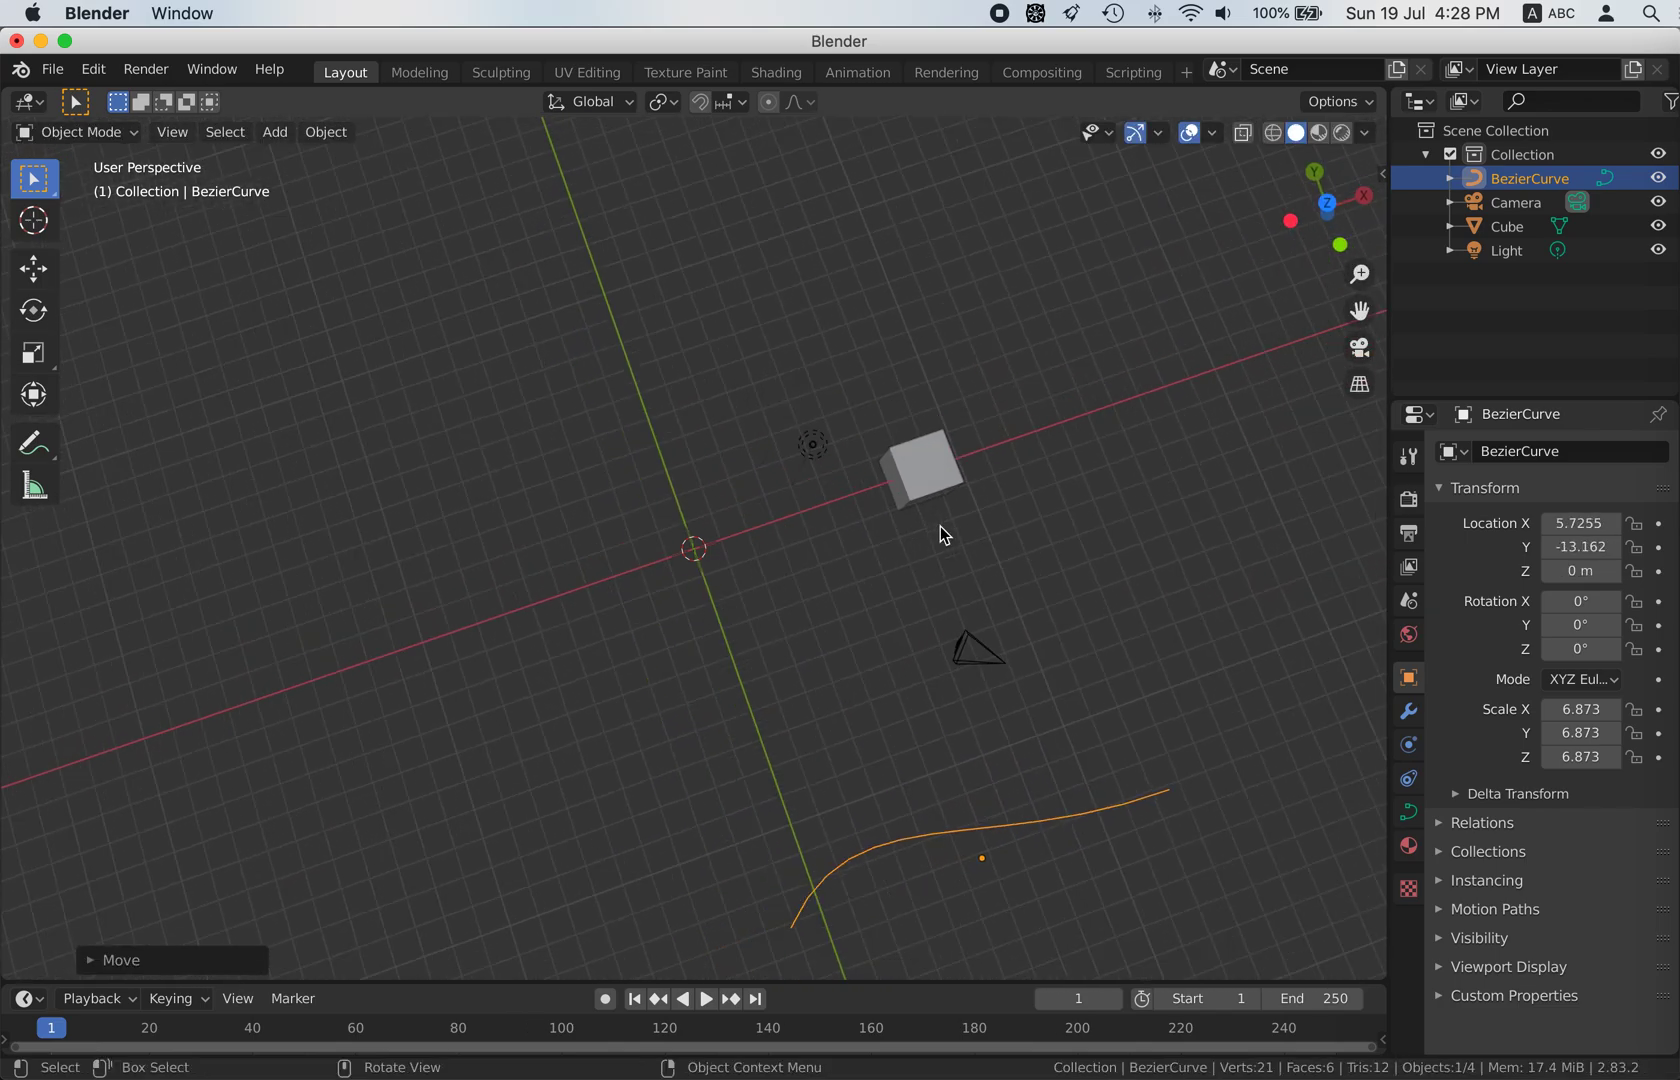
scroll(940, 527, "left", 5)
left_click(958, 545)
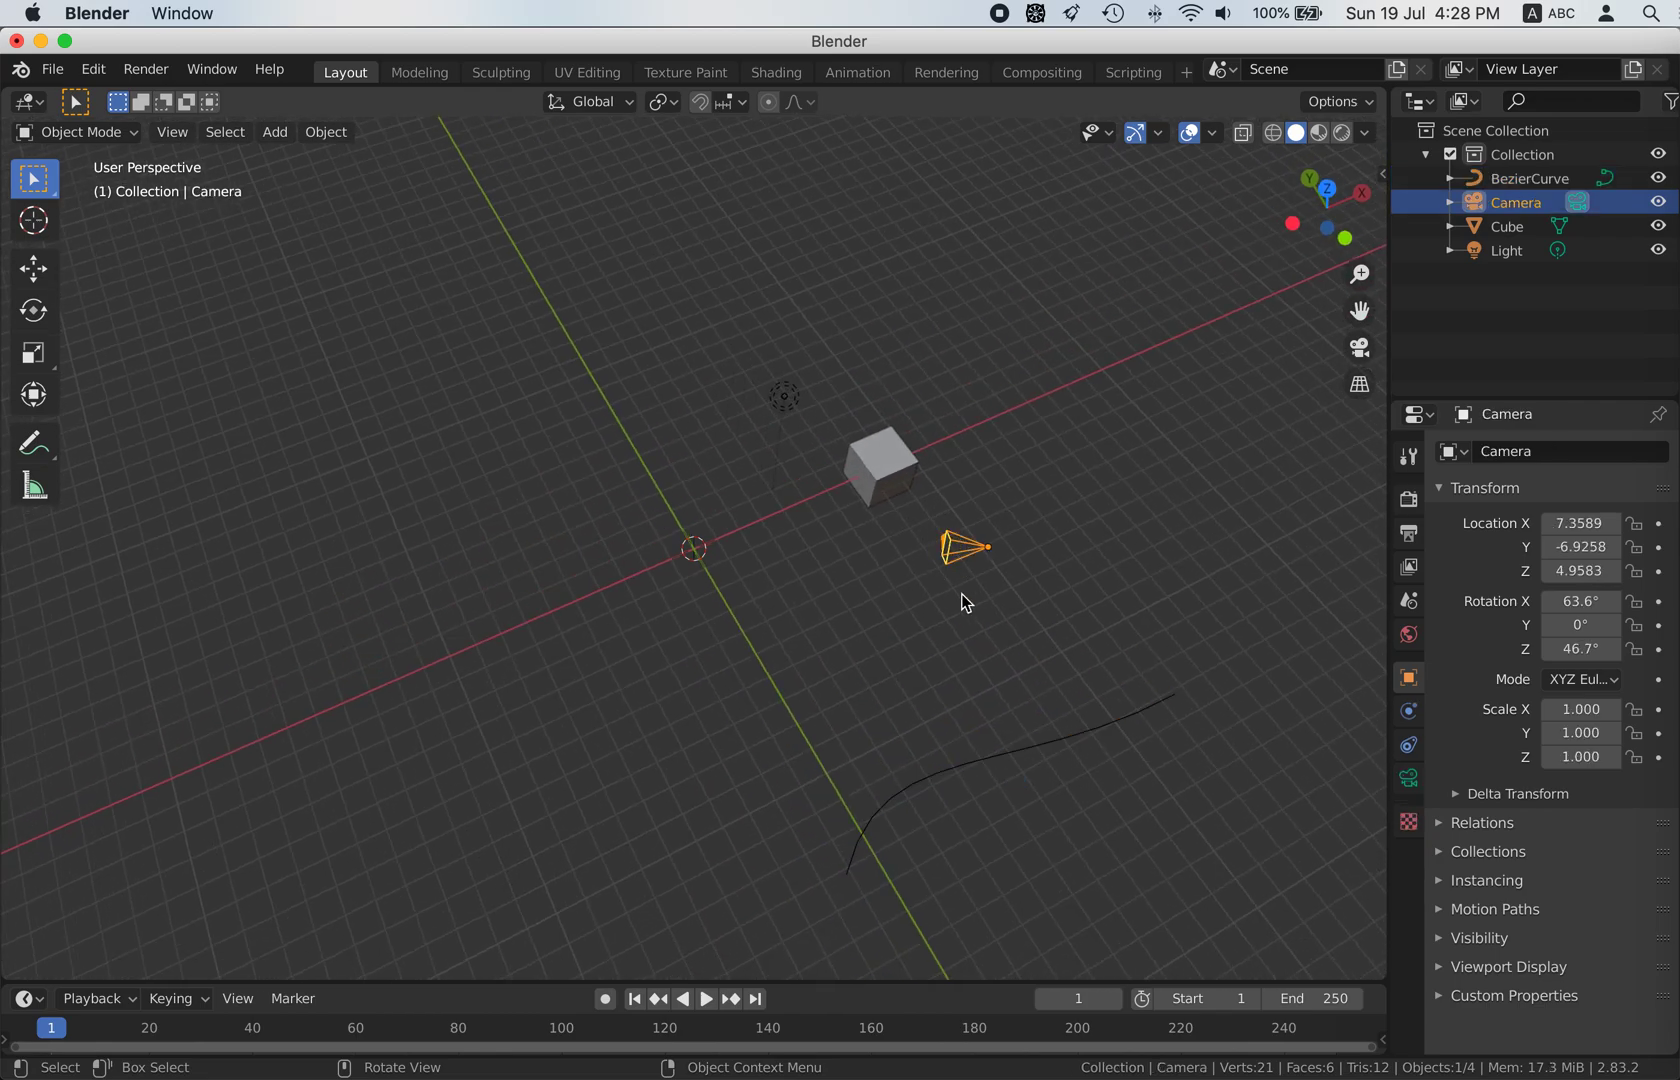
Select the camera, add the Bezier curve as active, and open the Object Context Menu
left_click(1036, 749)
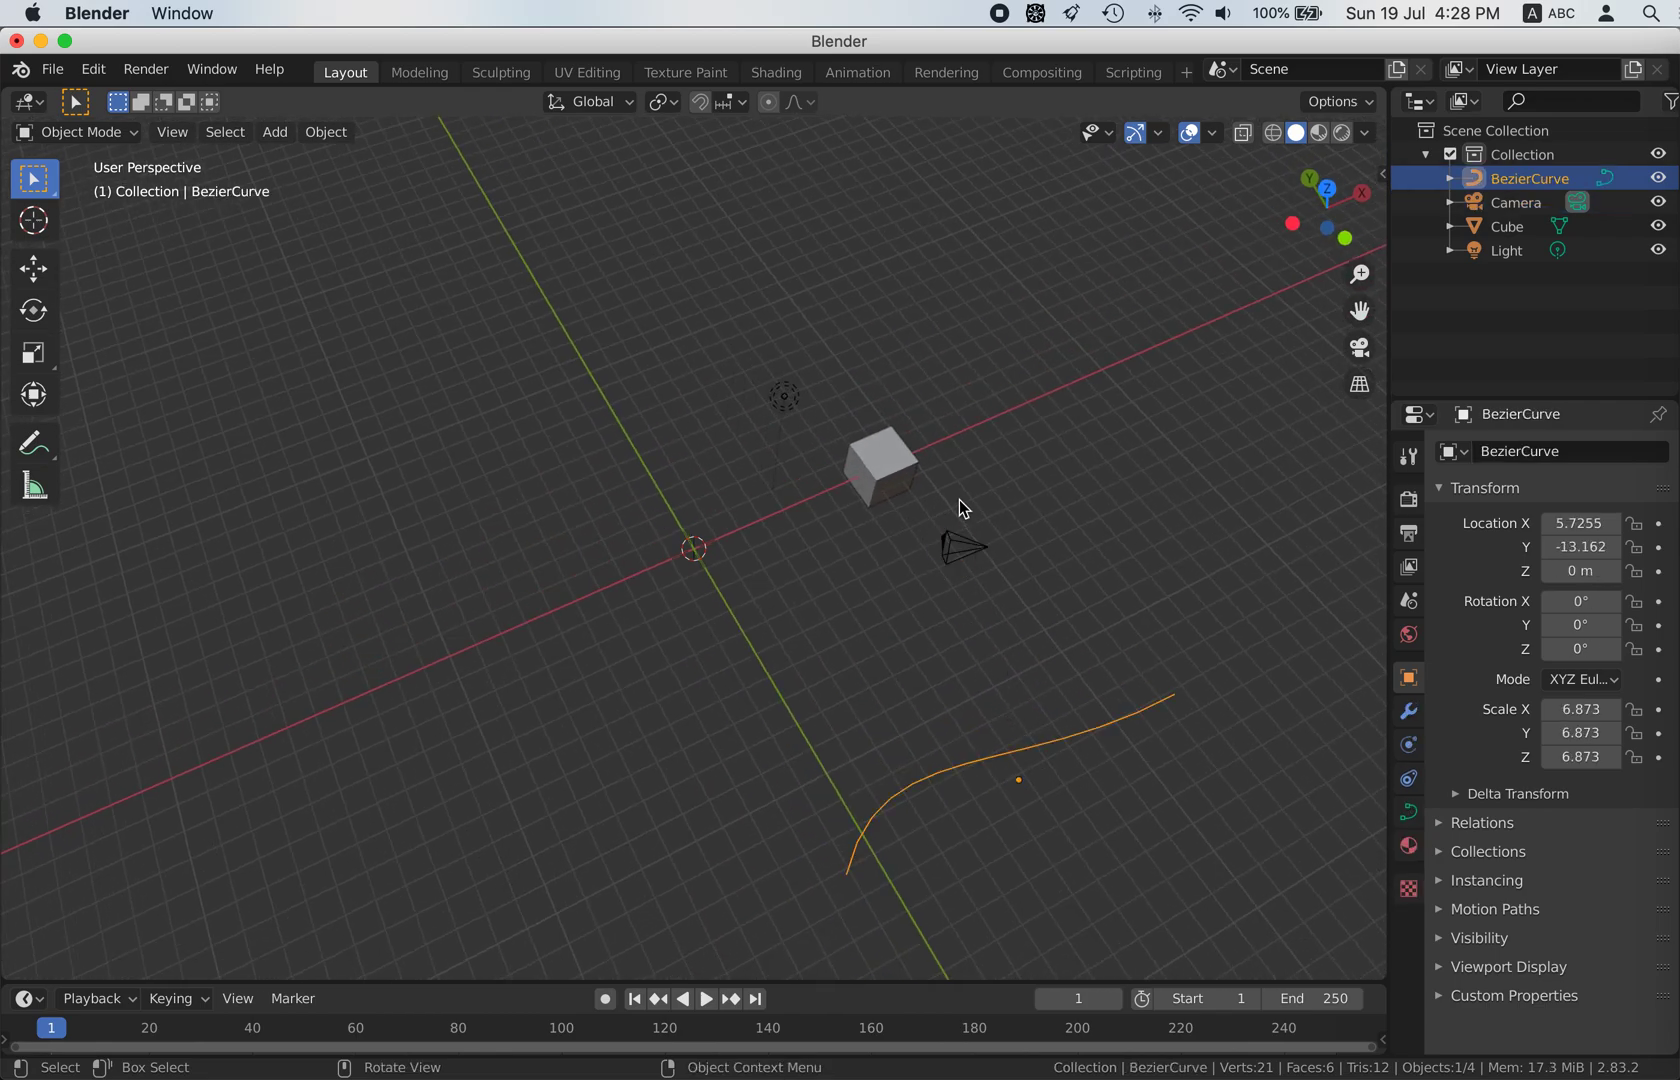
left_click(958, 552)
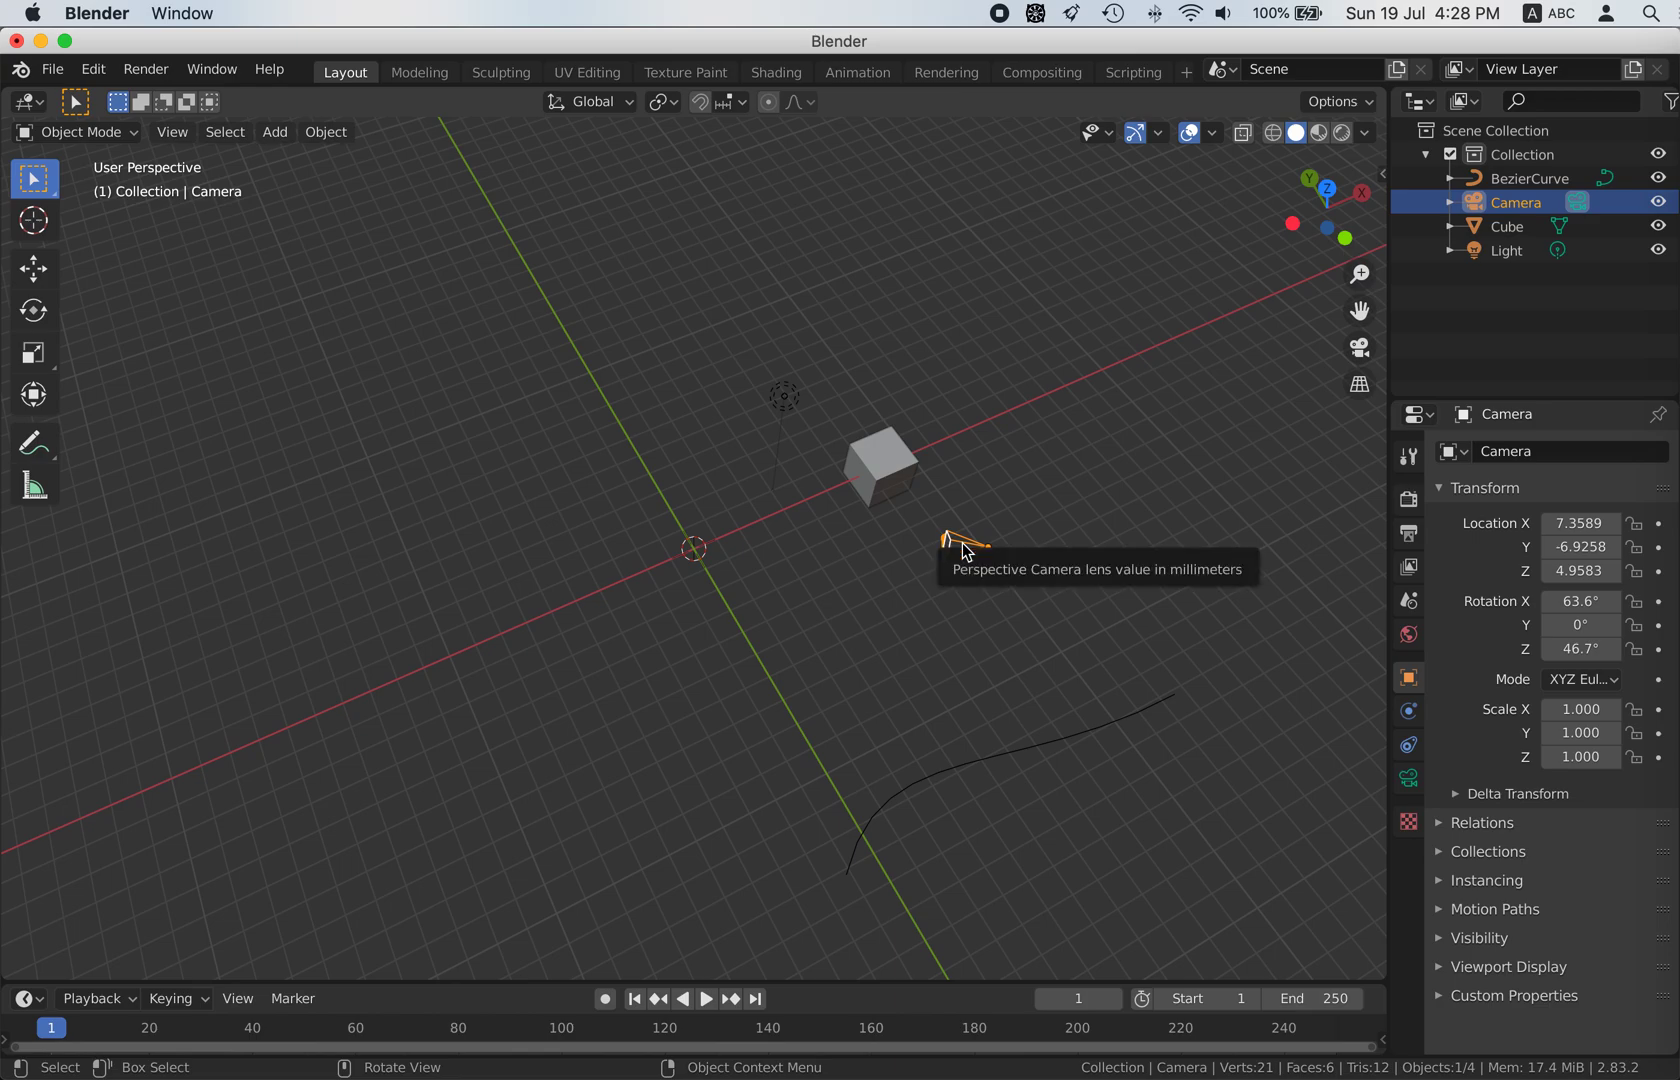
left_click(995, 761, "shift")
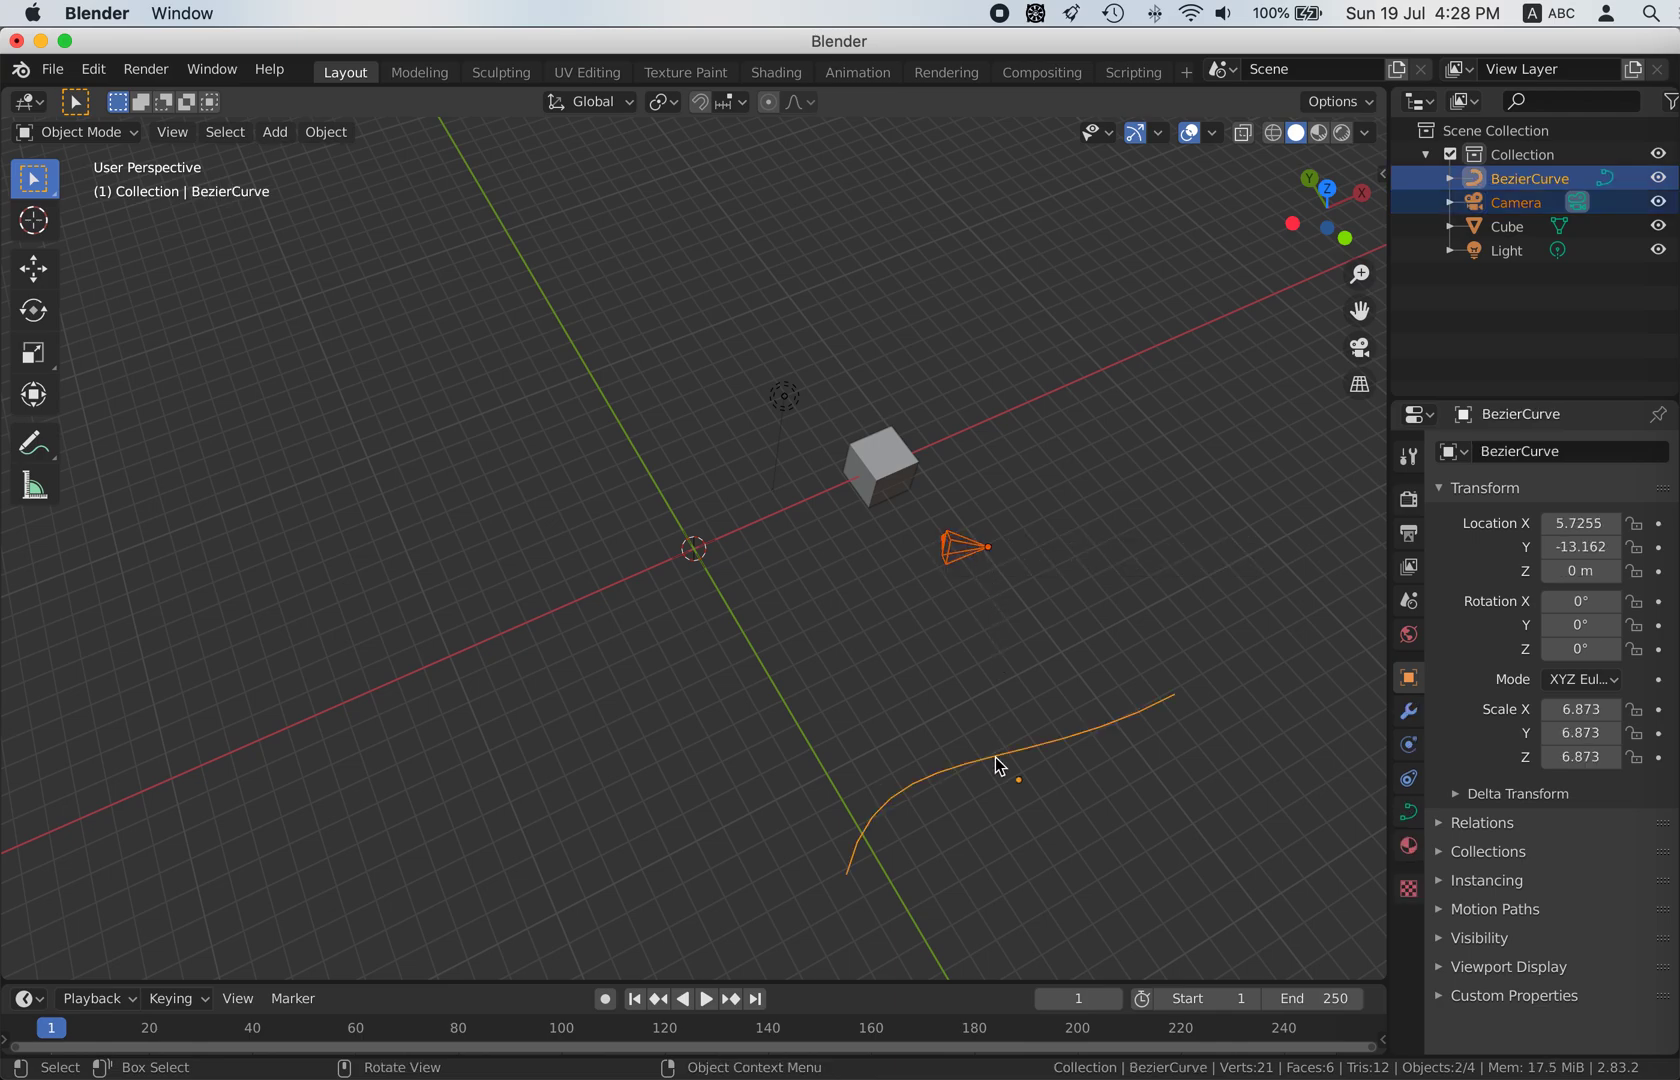
right_click(903, 650)
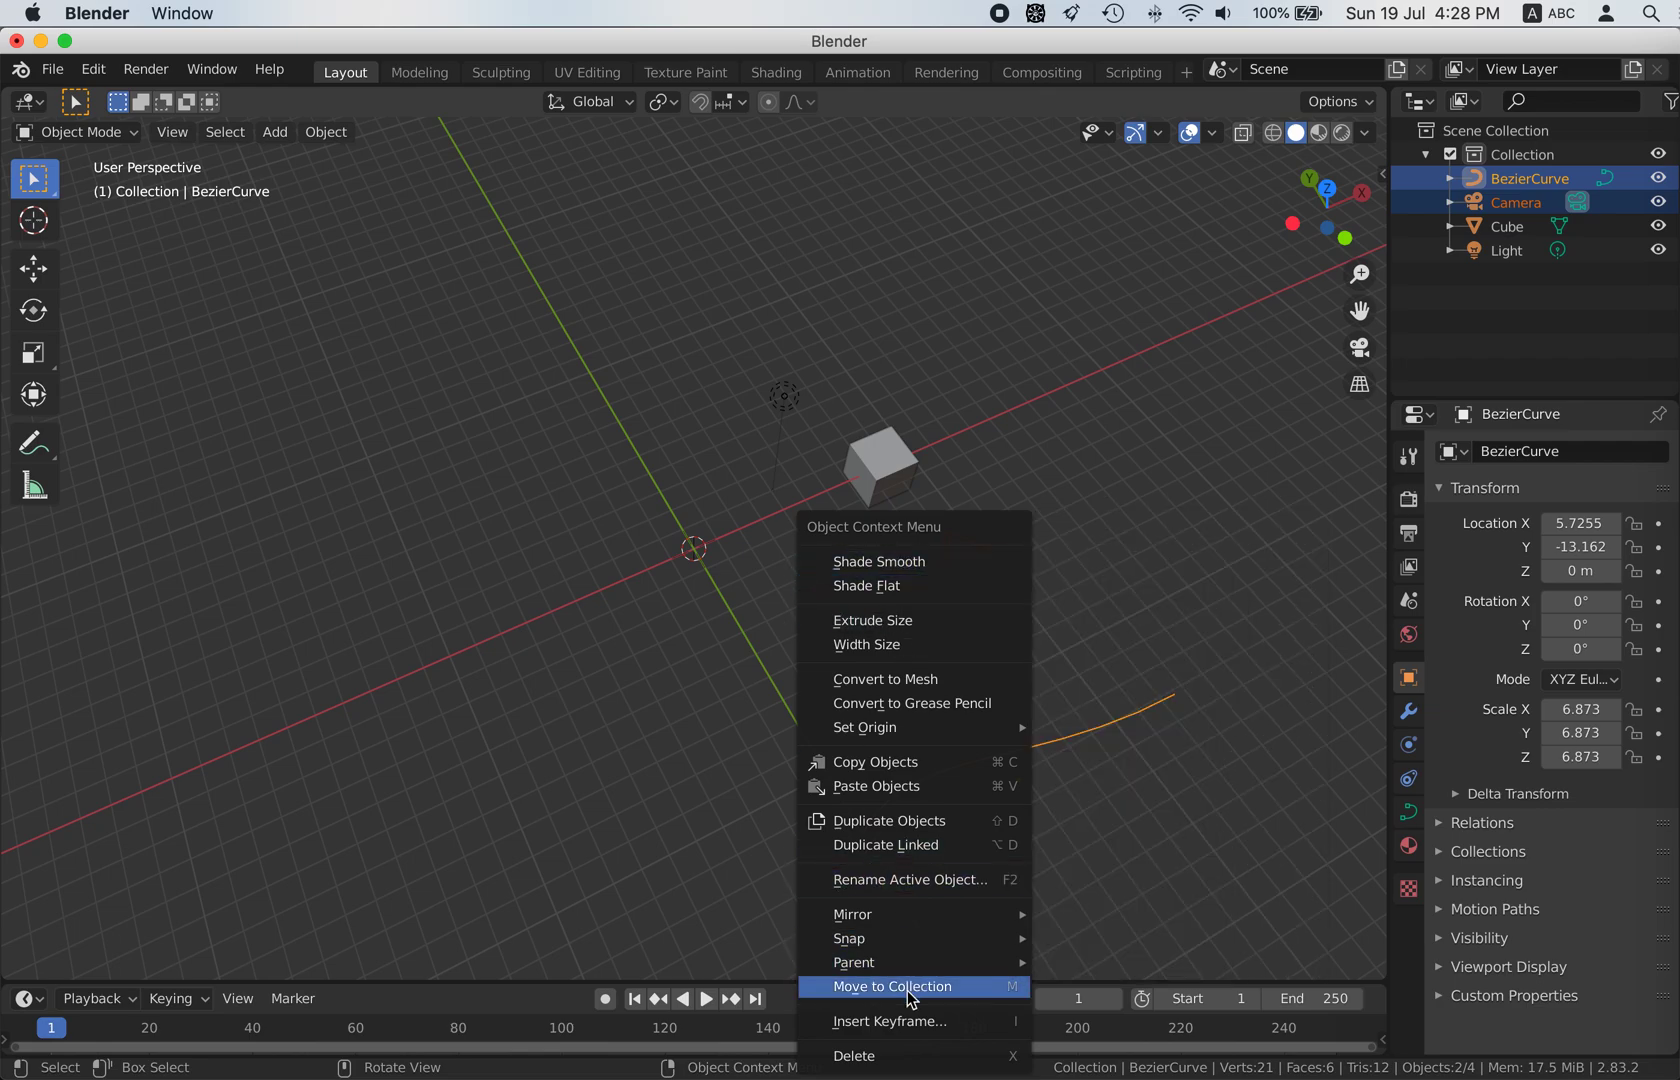
mouse_move(854, 962)
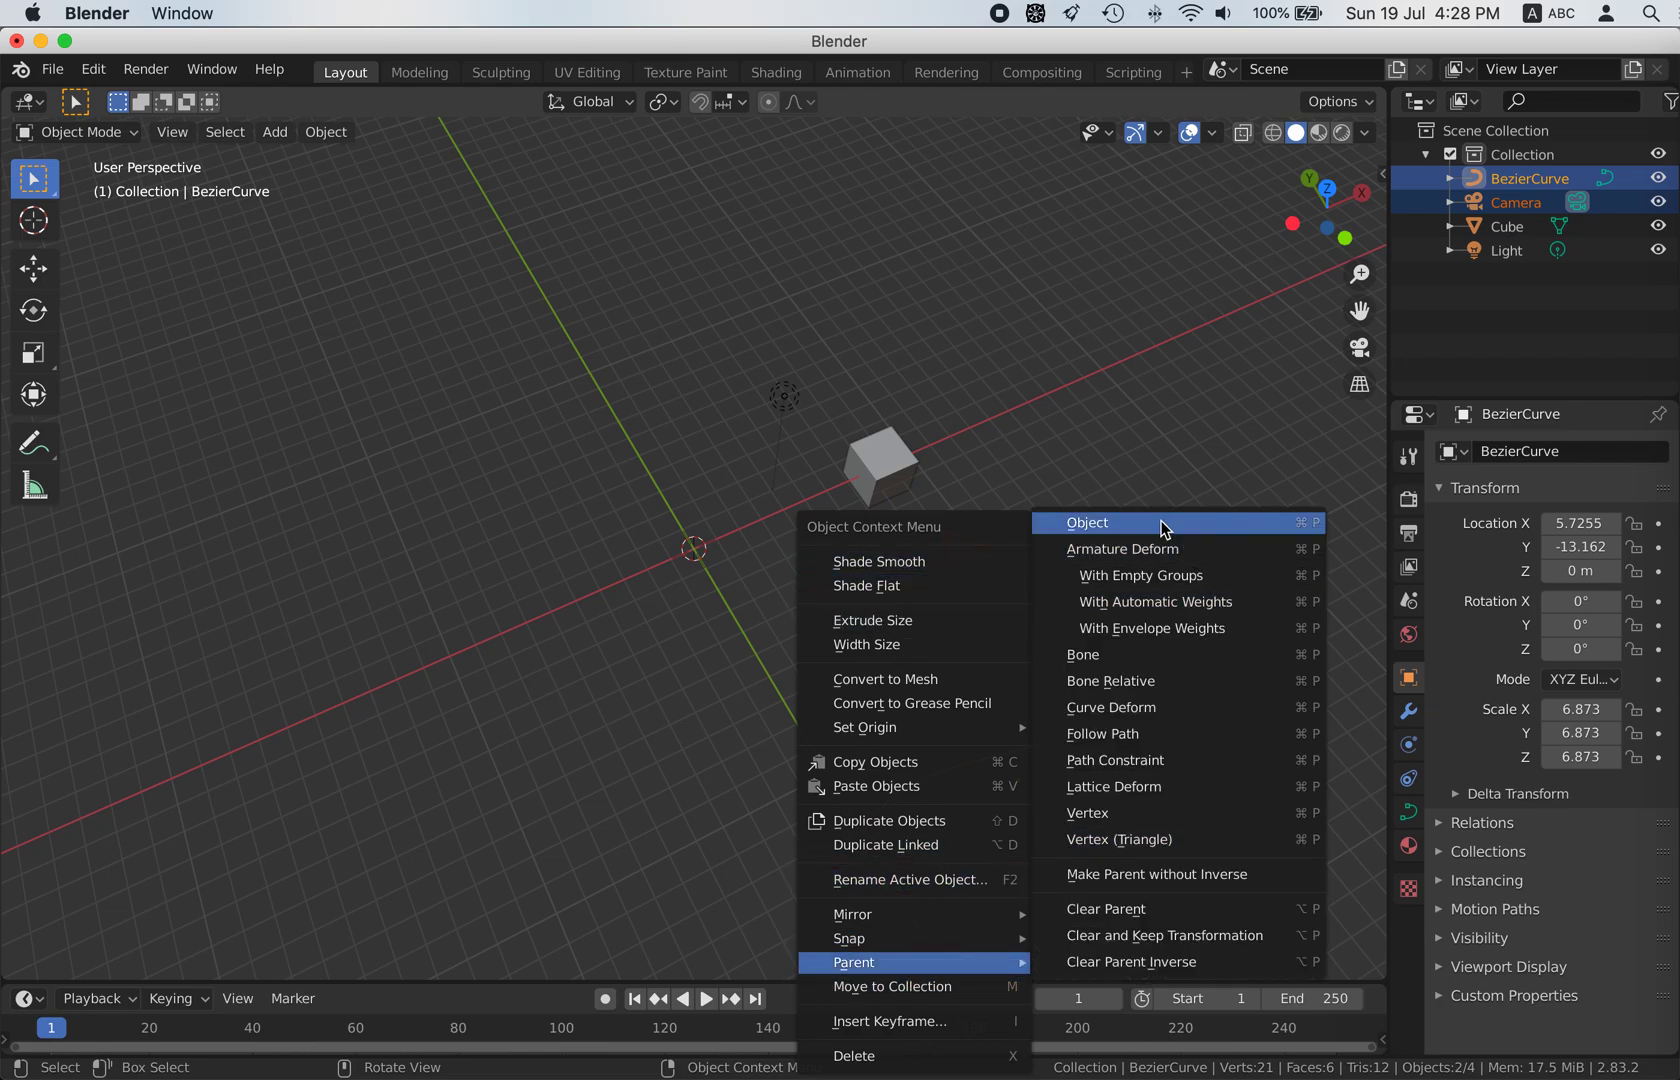
Parent the camera to the Bezier curve with Follow Path
left_click(1162, 737)
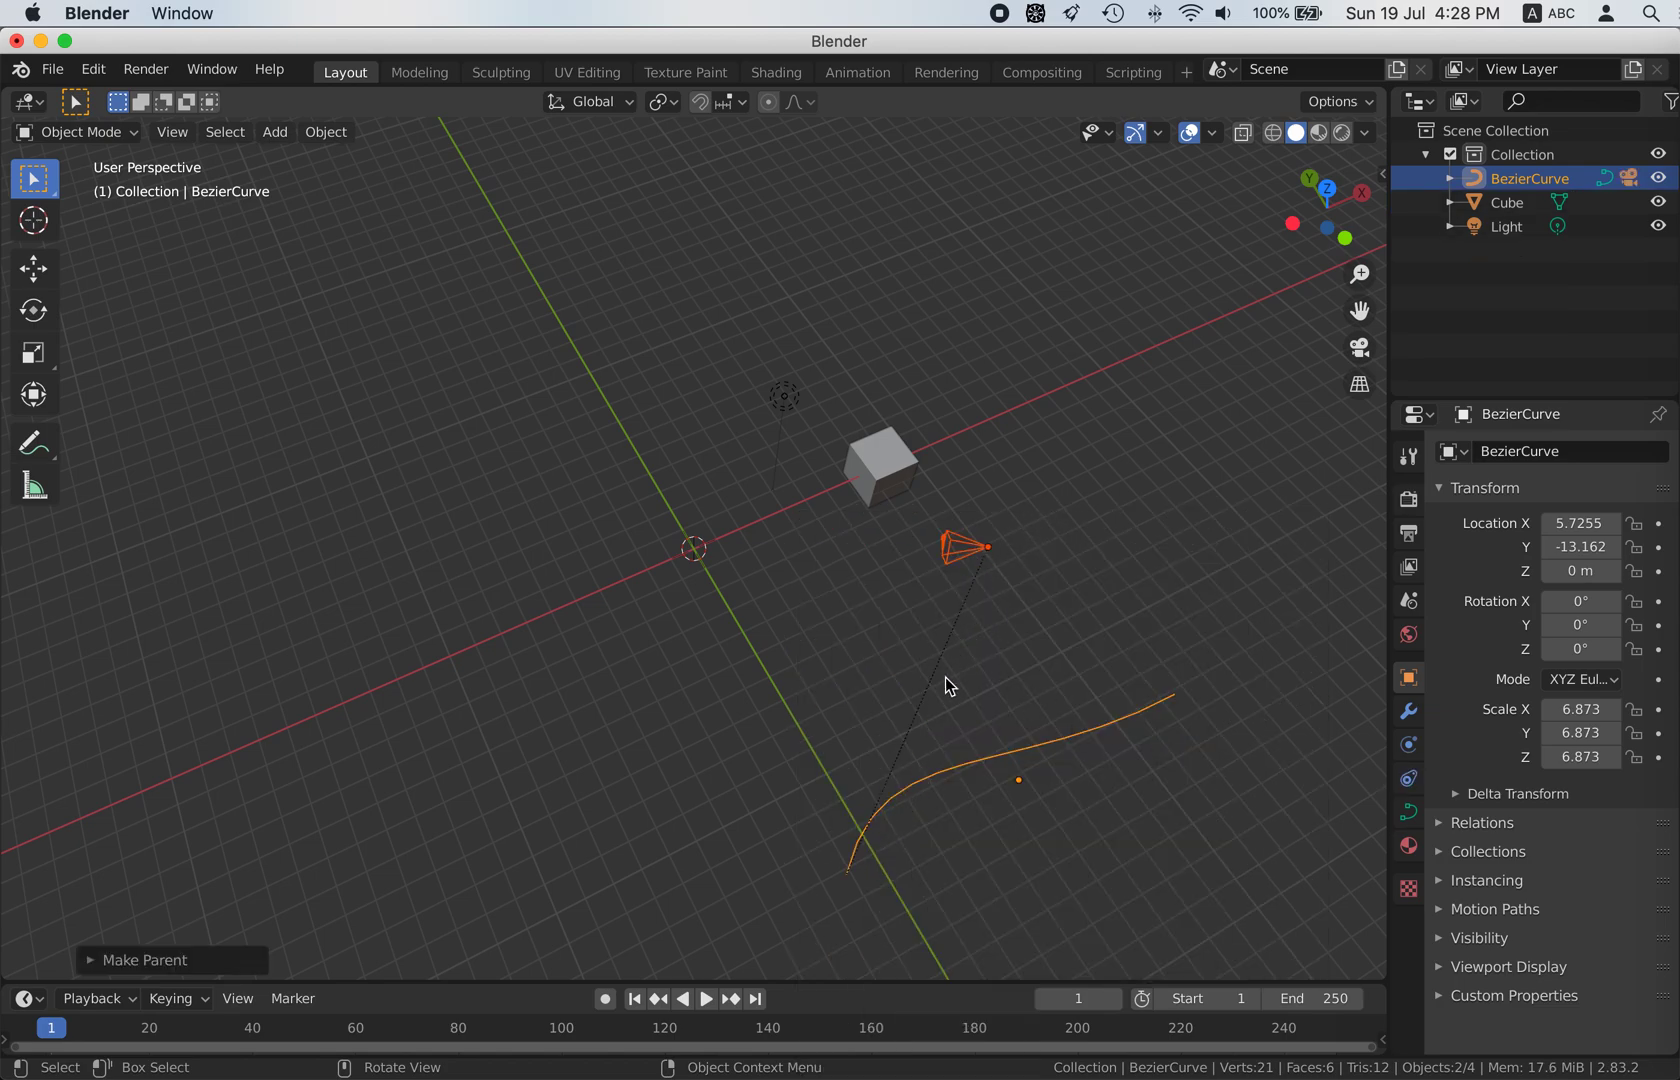
scroll(945, 678, "up", 2)
scroll(1005, 598, "left", 5)
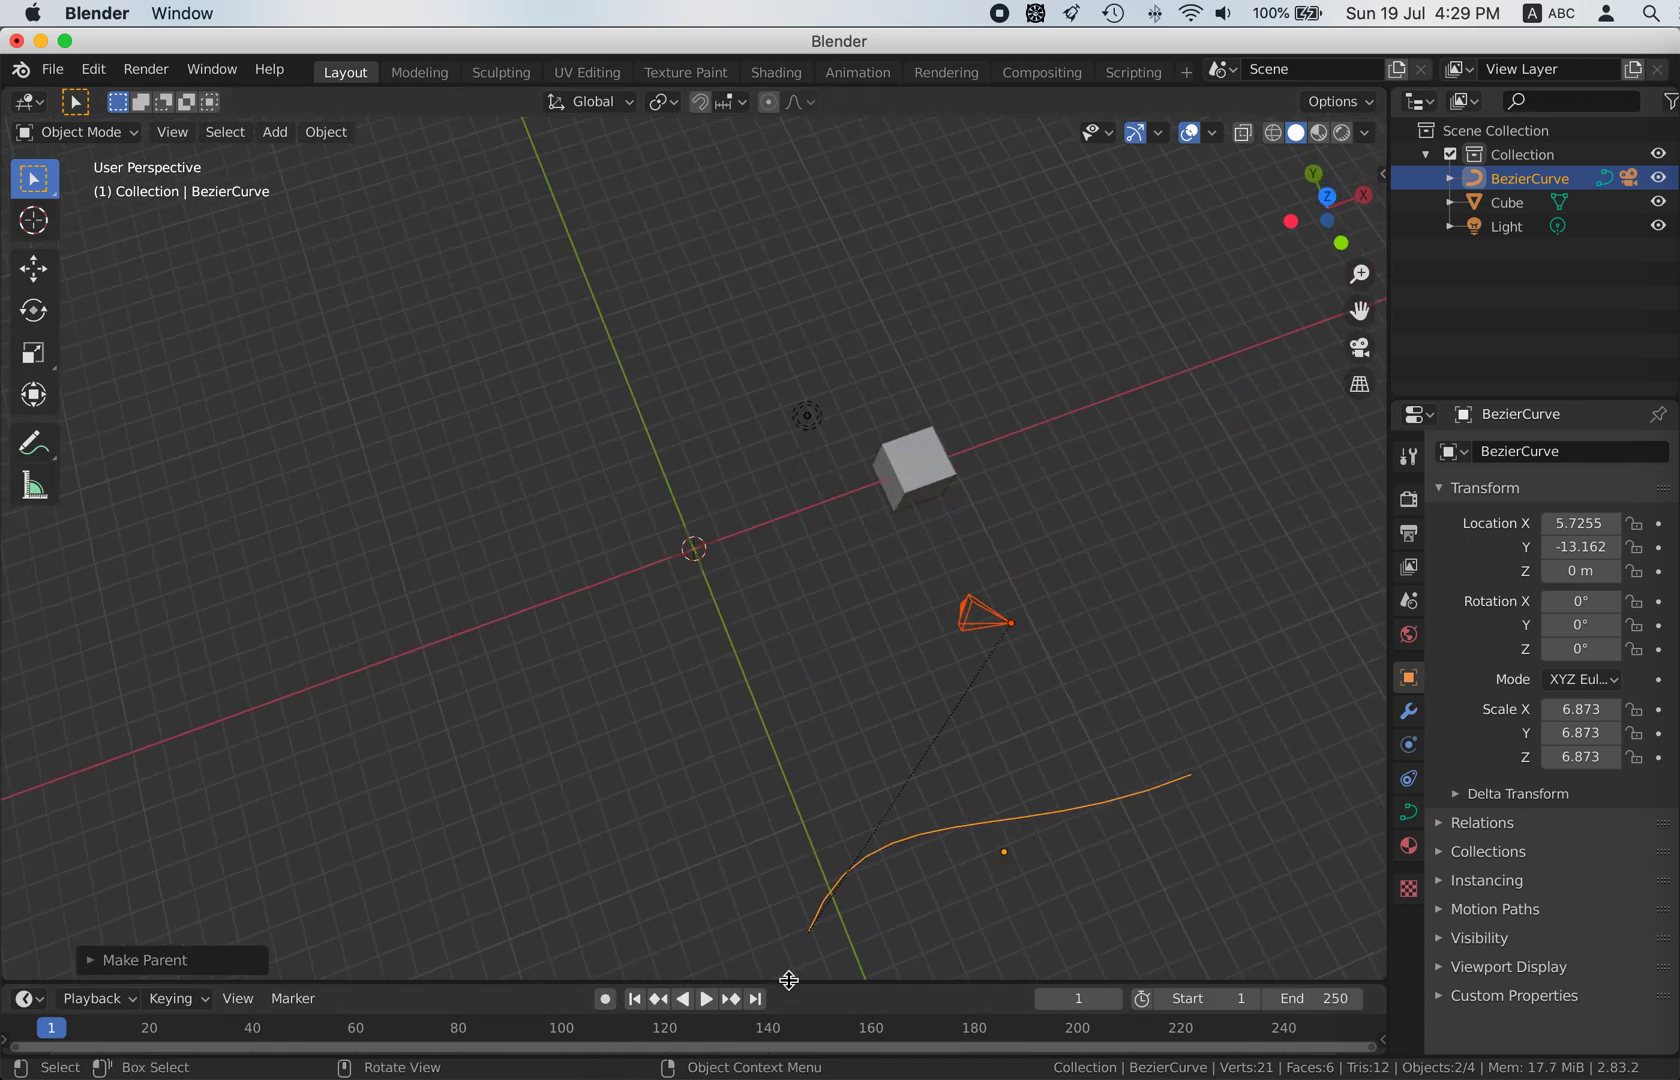
Enlarge the timeline and play the animation, stopping at frame 59
left_click_drag(774, 983, 788, 725)
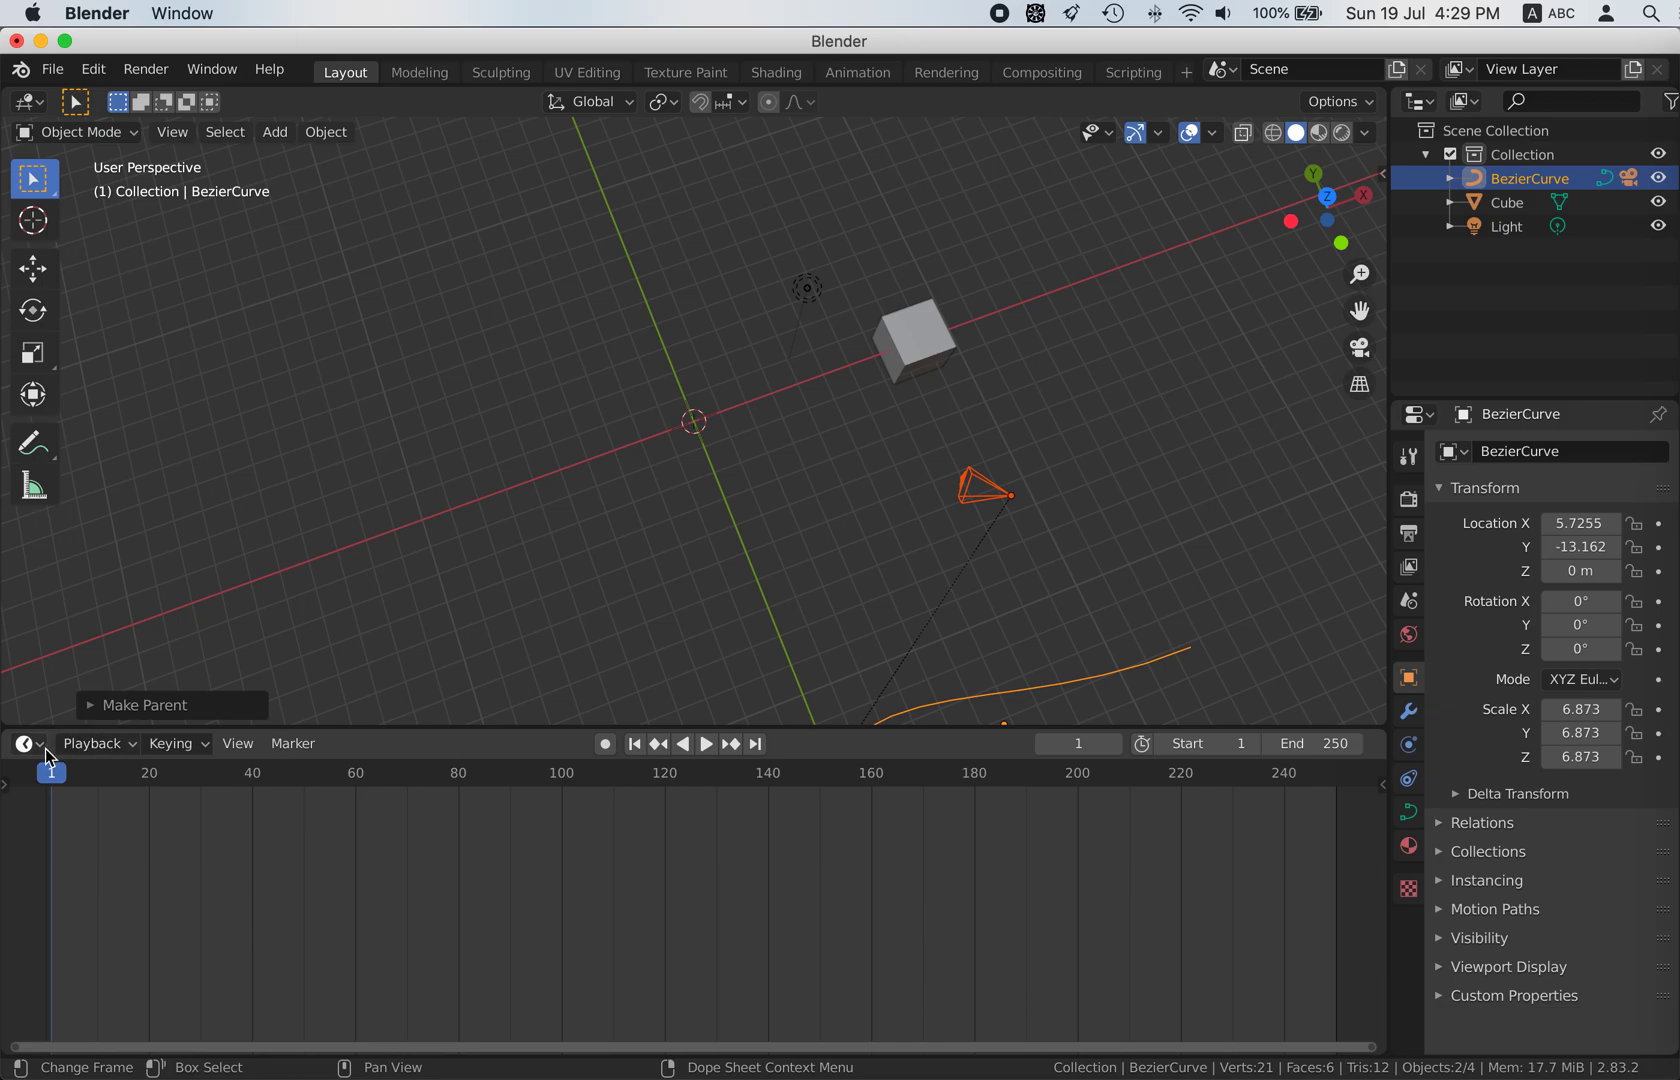
scroll(688, 456, "left", 2)
scroll(688, 456, "left", 1)
scroll(688, 456, "left", 2)
scroll(688, 456, "up", 2, "shift")
scroll(688, 456, "up", 2, "shift")
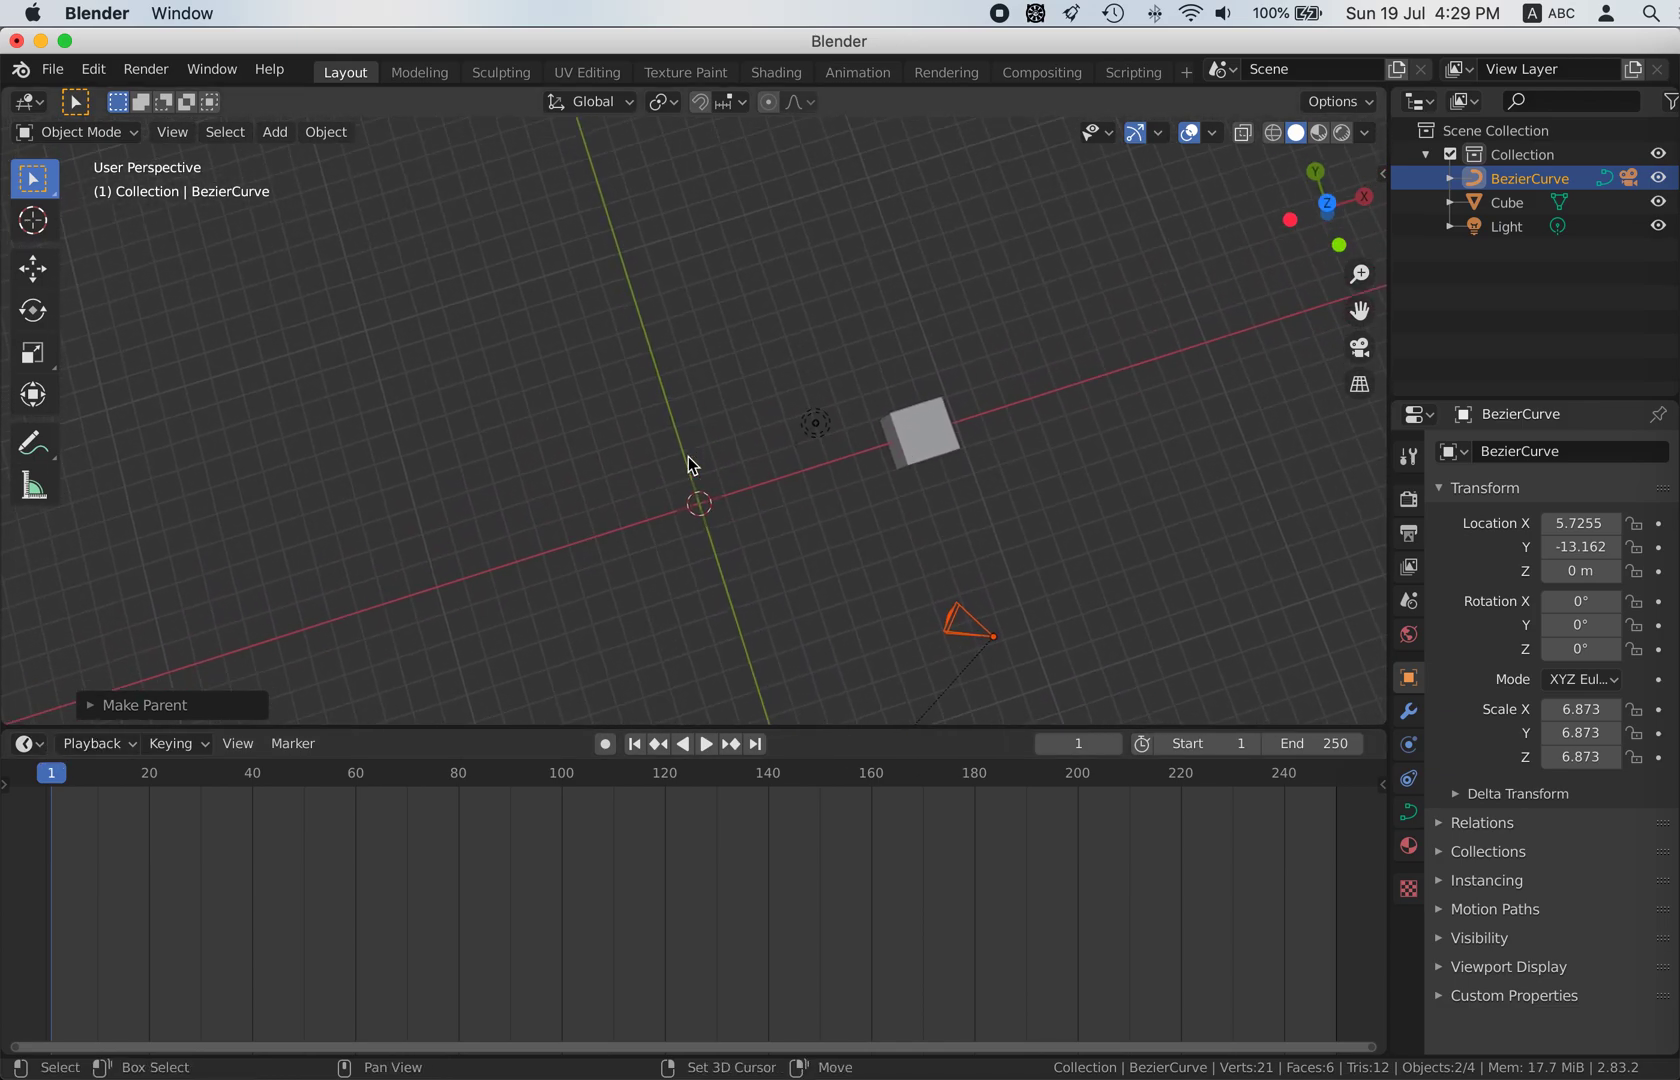
scroll(688, 456, "down", 3, "shift")
scroll(688, 456, "down", 2, "shift")
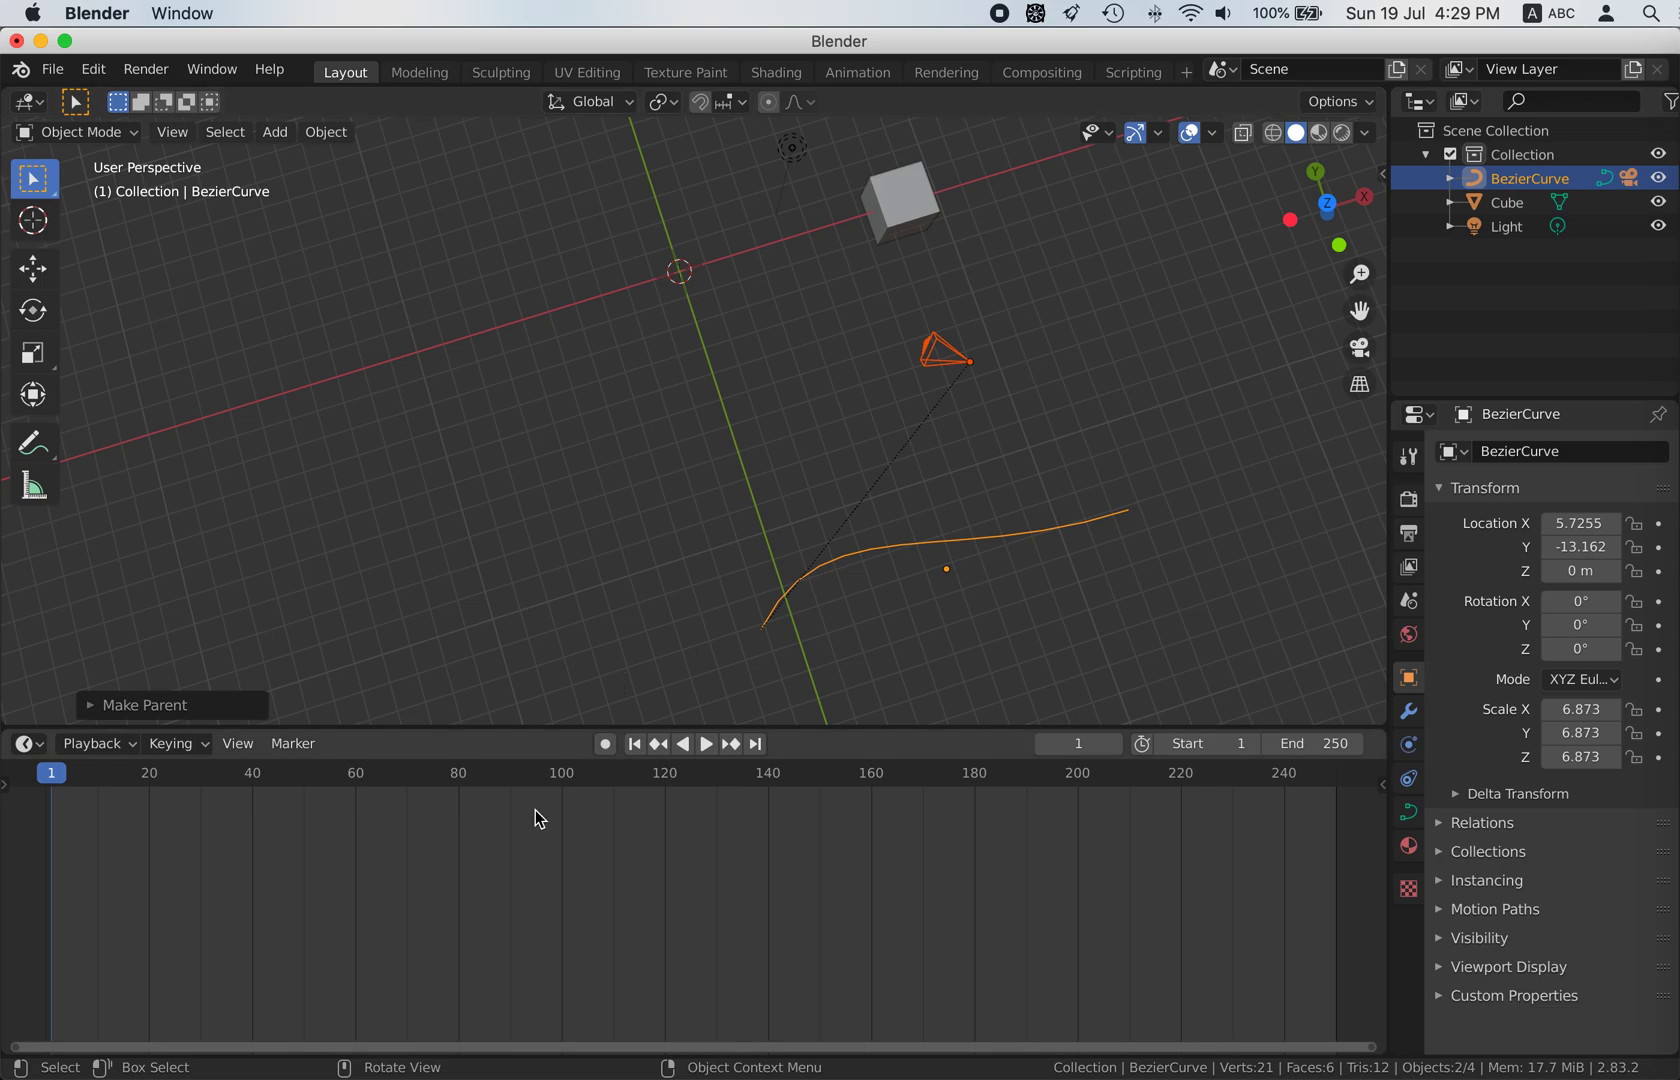
left_click(707, 745)
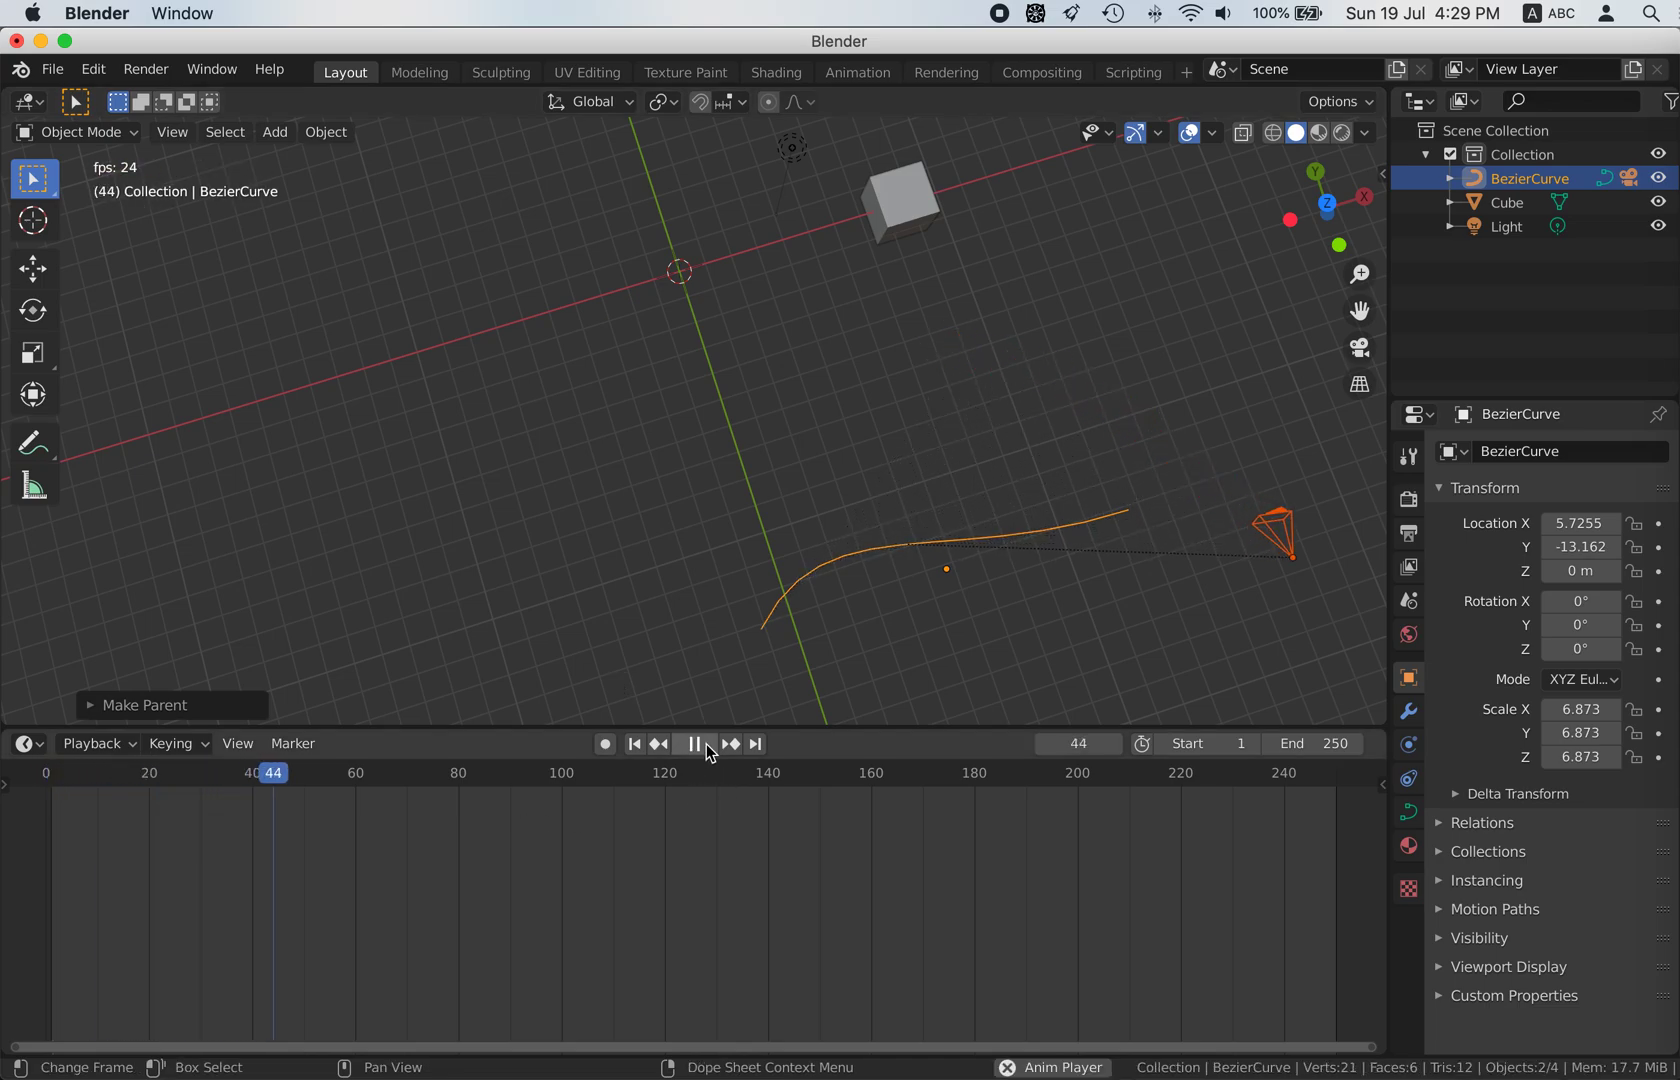
key("space")
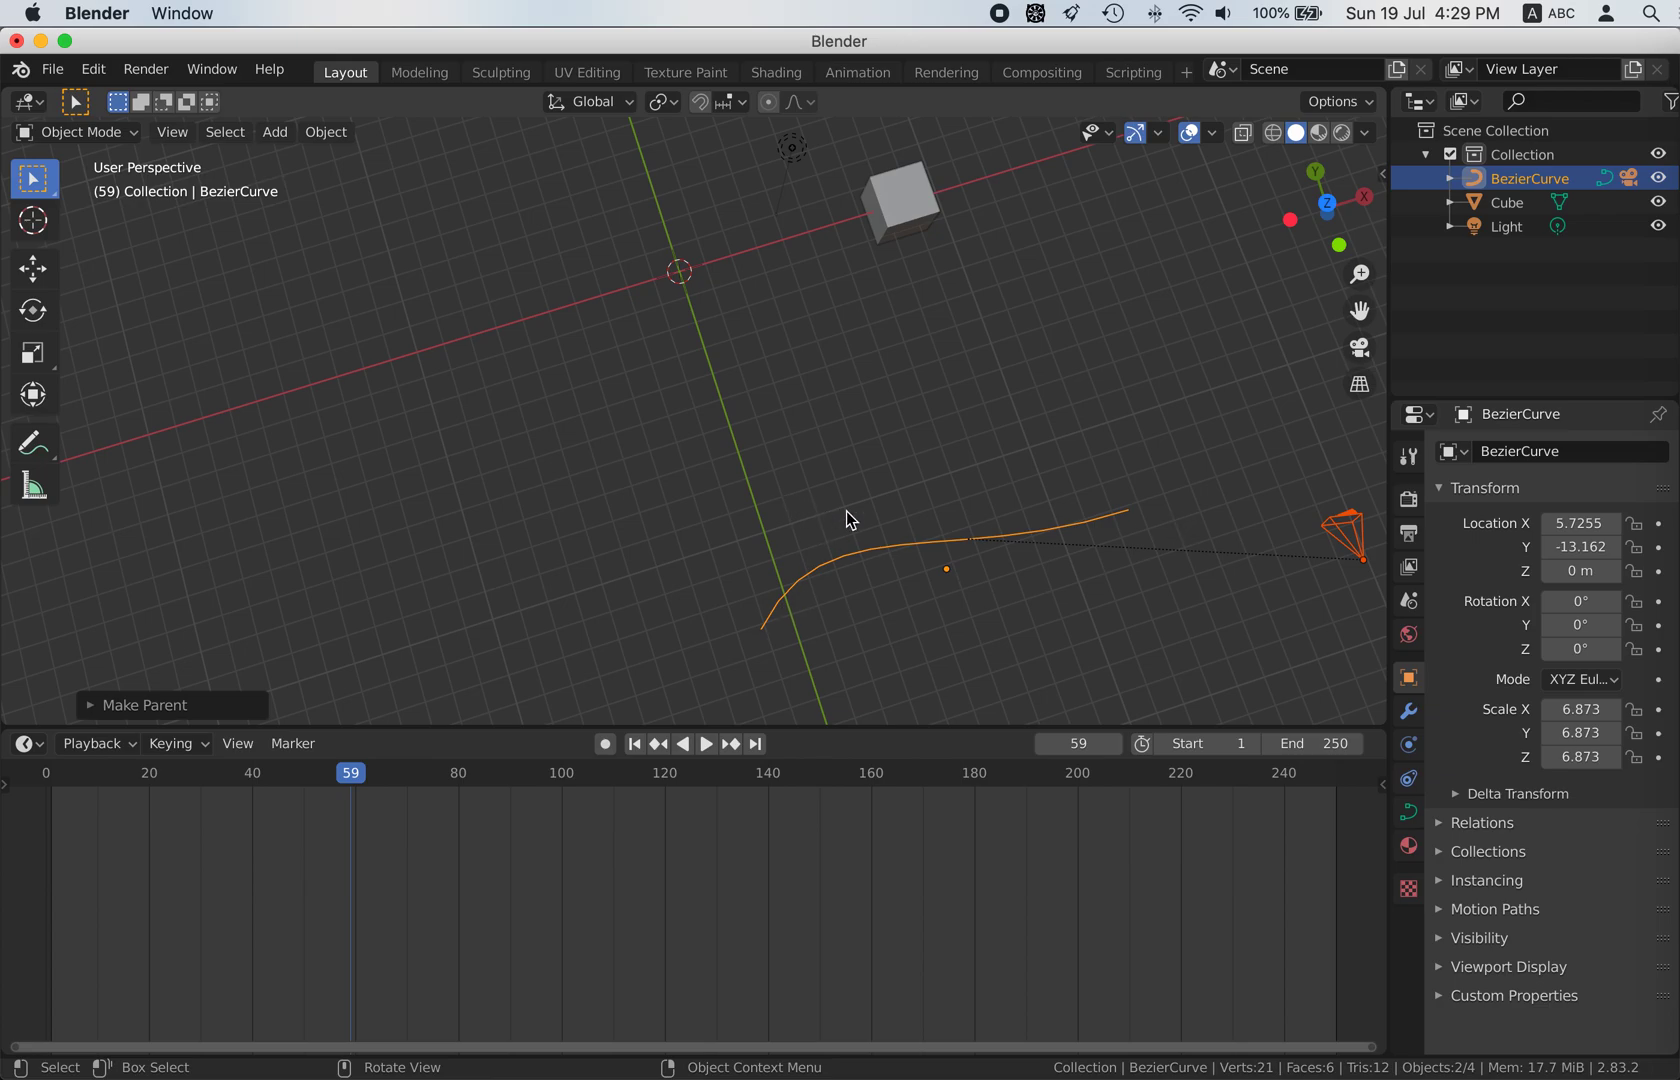
In top view, place the camera at the curve start, around X -4.84 m, Y -20.15 m
key("KP_7")
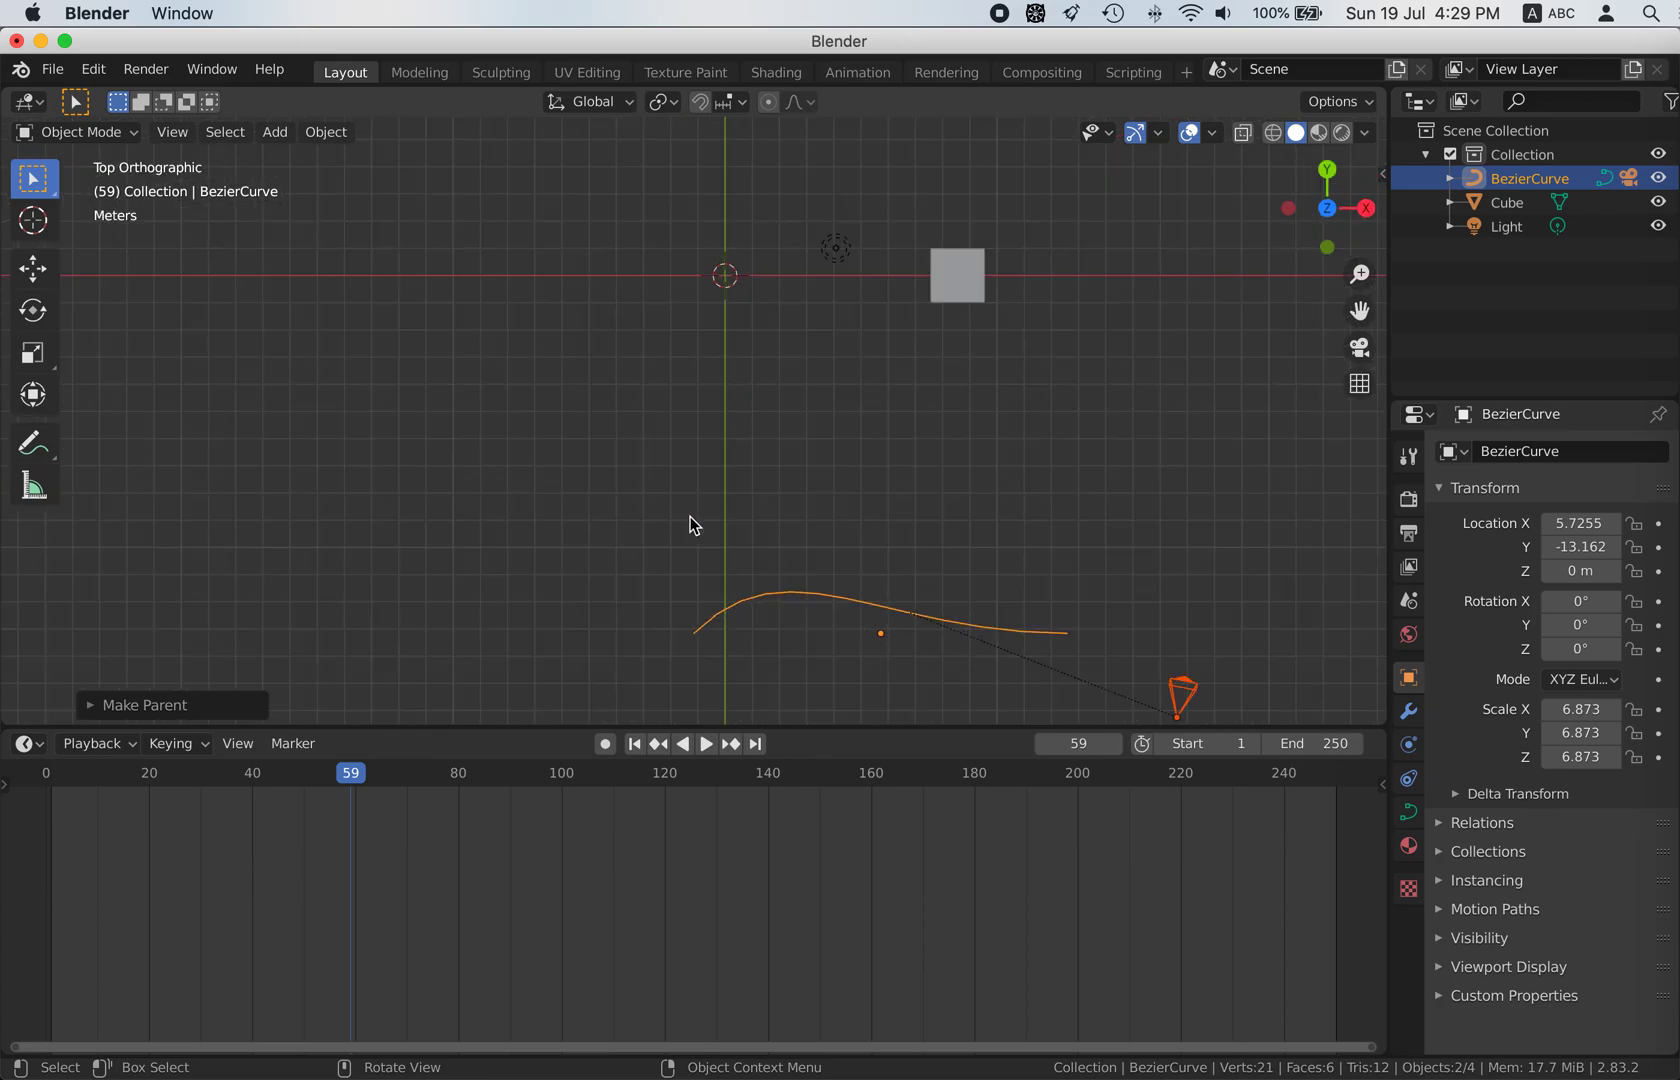
key("g")
left_click(819, 599)
left_click(1078, 599)
left_click(1183, 686)
key("g")
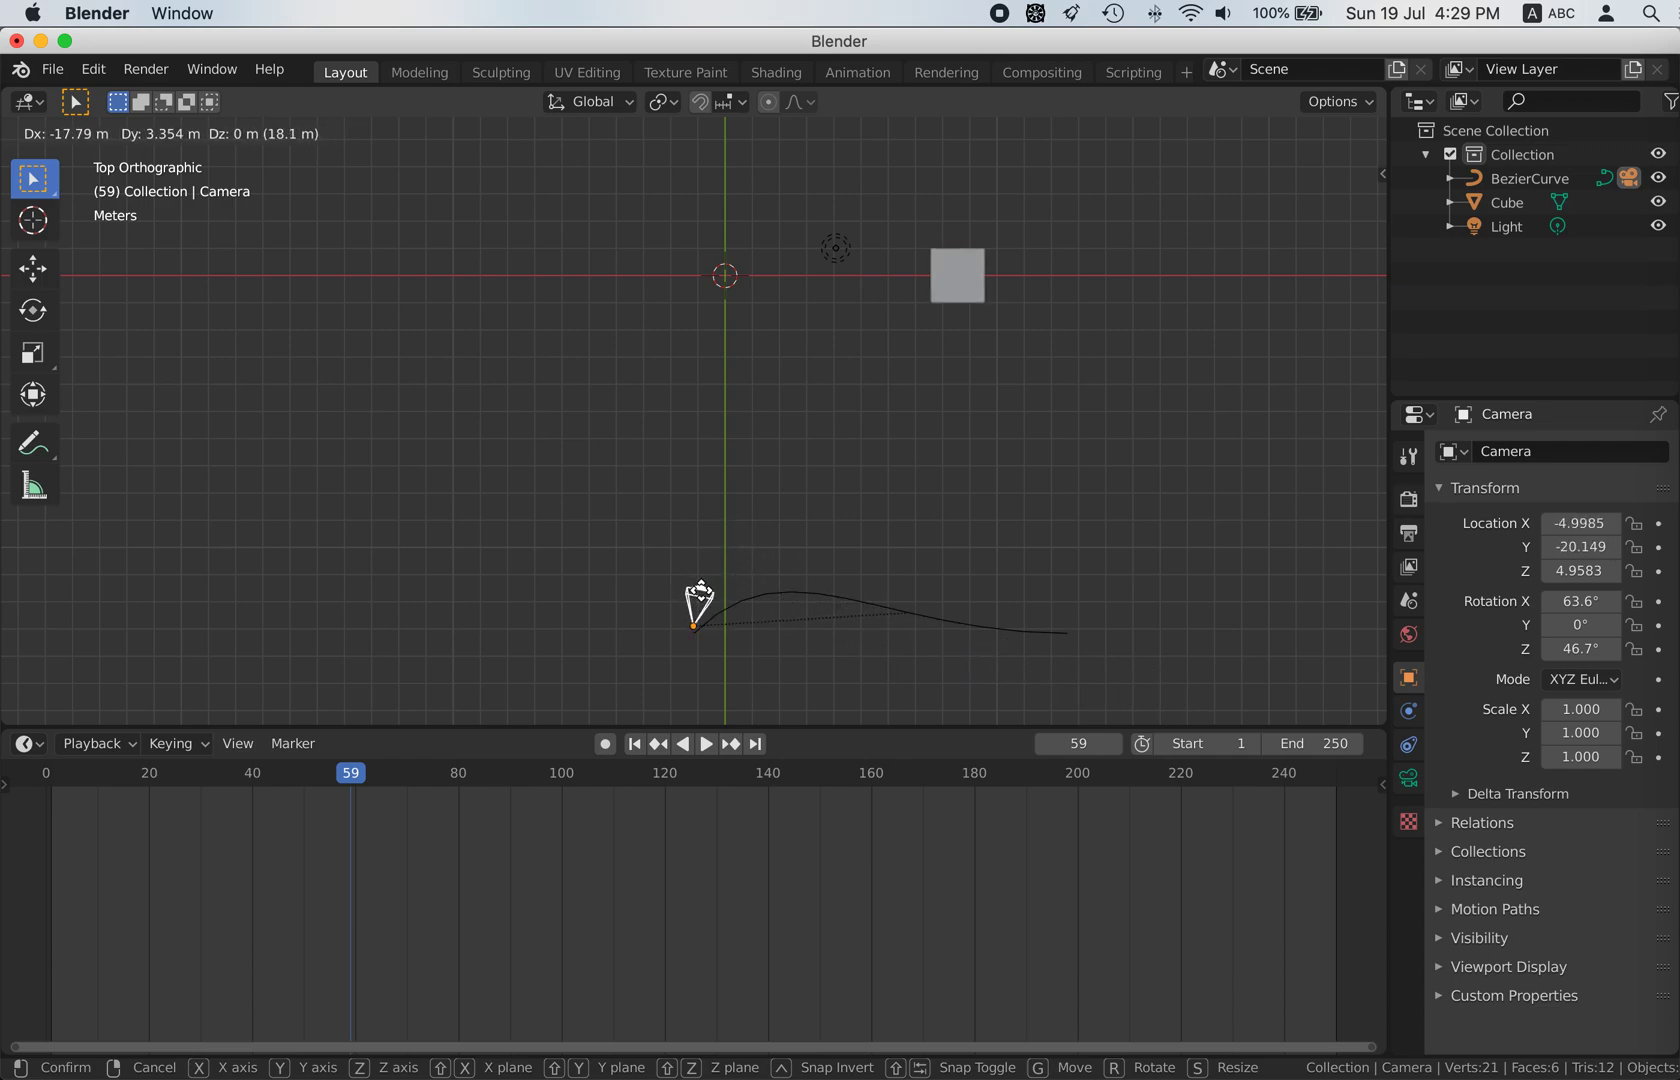
left_click(704, 604)
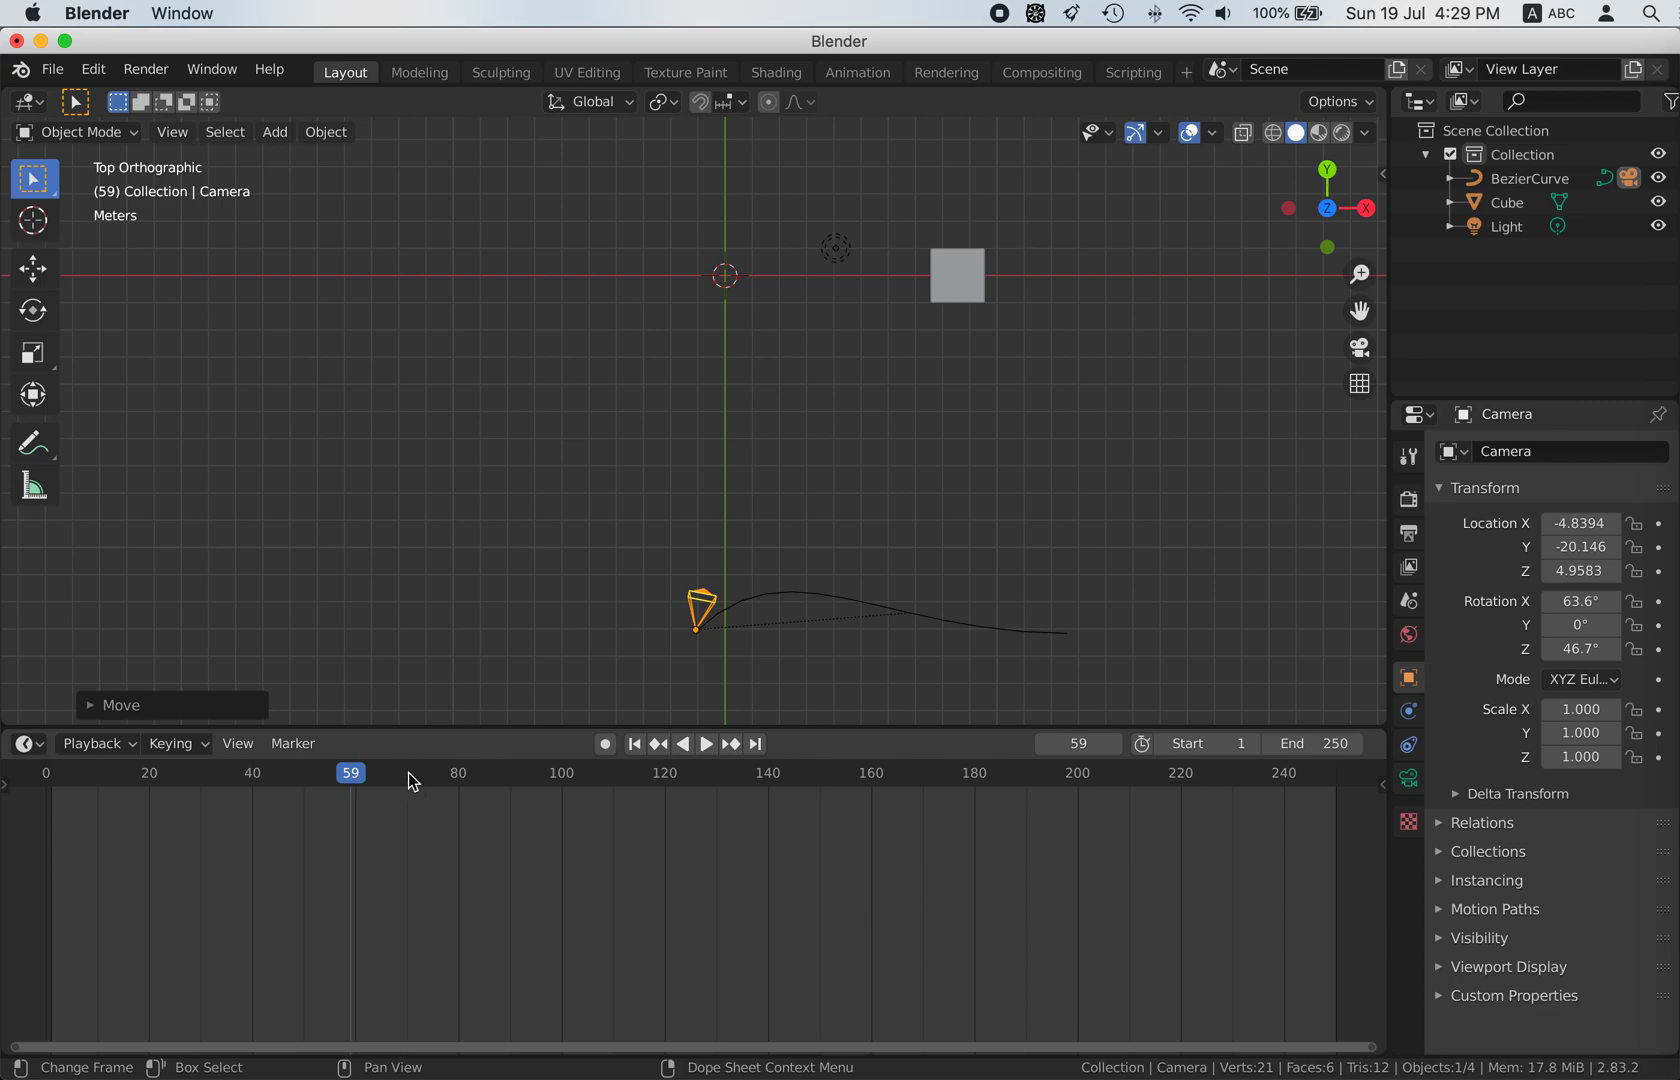
Play the animation to check the camera, then rewind to frame 0
key("space")
left_click(54, 815)
left_click_drag(54, 815, 18, 815)
key("space")
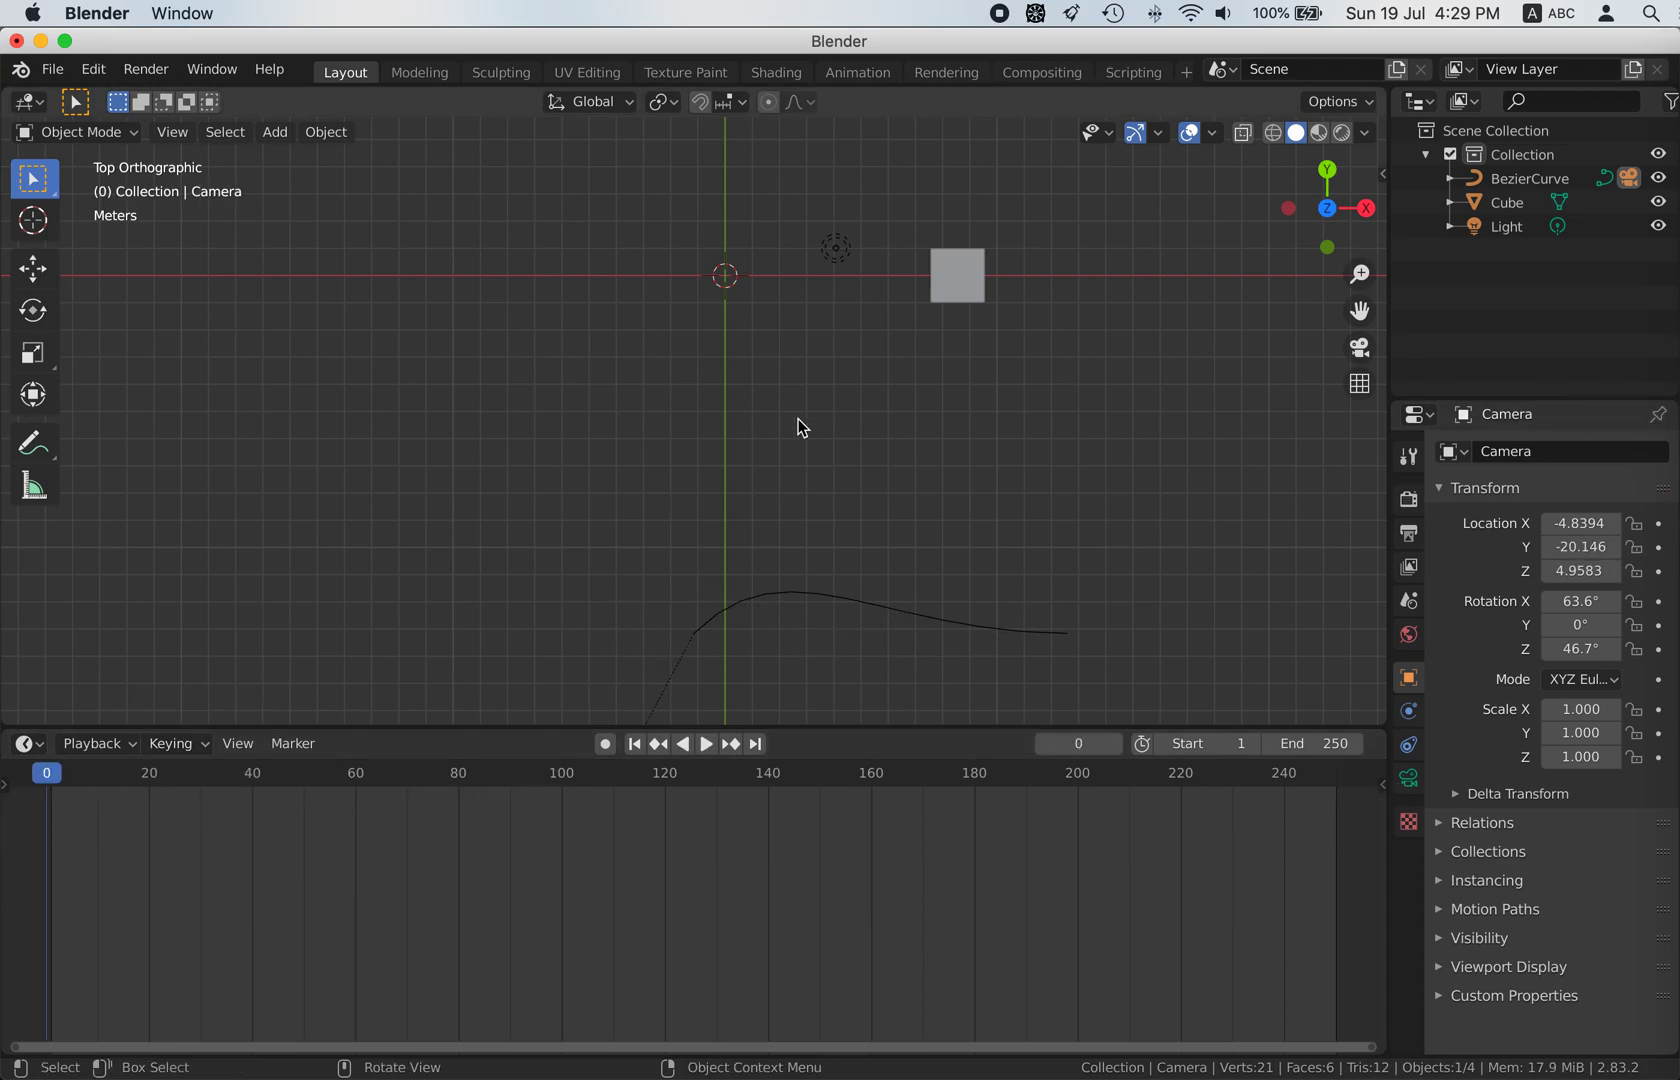
scroll(798, 424, "down", 5)
scroll(798, 424, "down", 3)
scroll(798, 424, "down", 3)
scroll(798, 424, "down", 3)
Lower the camera along global Z
left_click(167, 133)
scroll(734, 469, "up", 2)
scroll(734, 469, "up", 3)
scroll(734, 469, "up", 3)
scroll(734, 469, "up", 2)
scroll(734, 469, "up", 2)
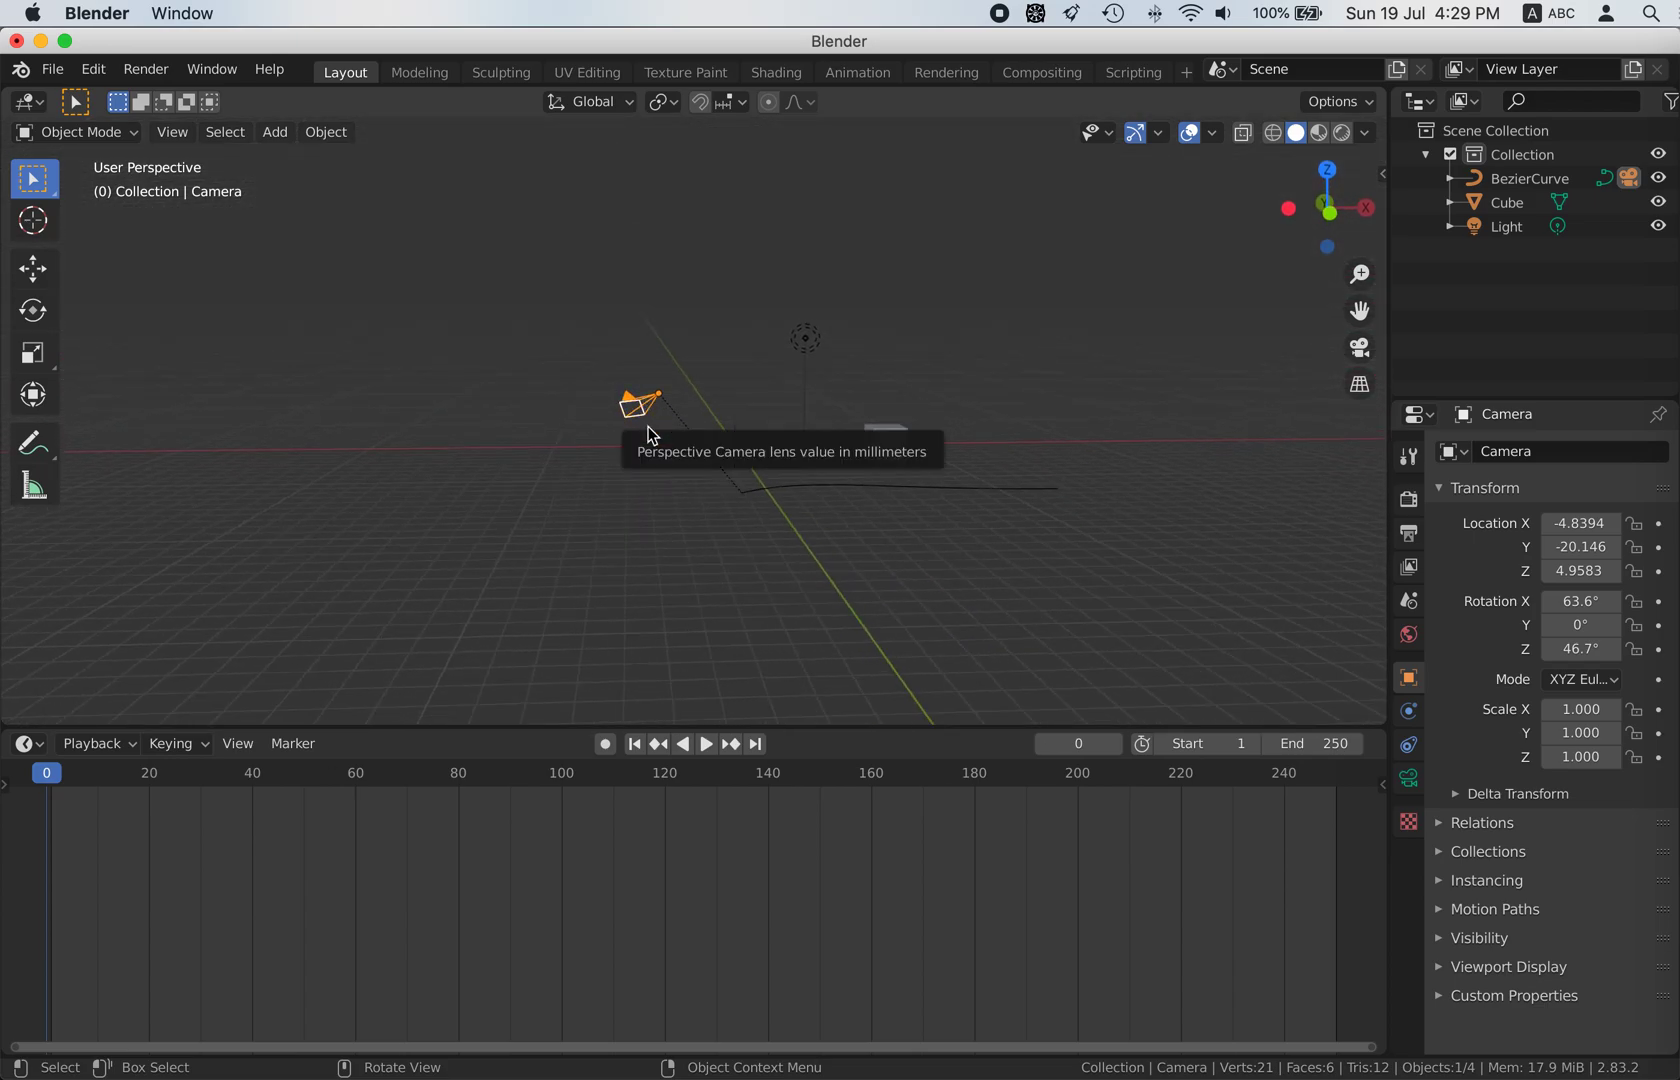
key("g")
key("z")
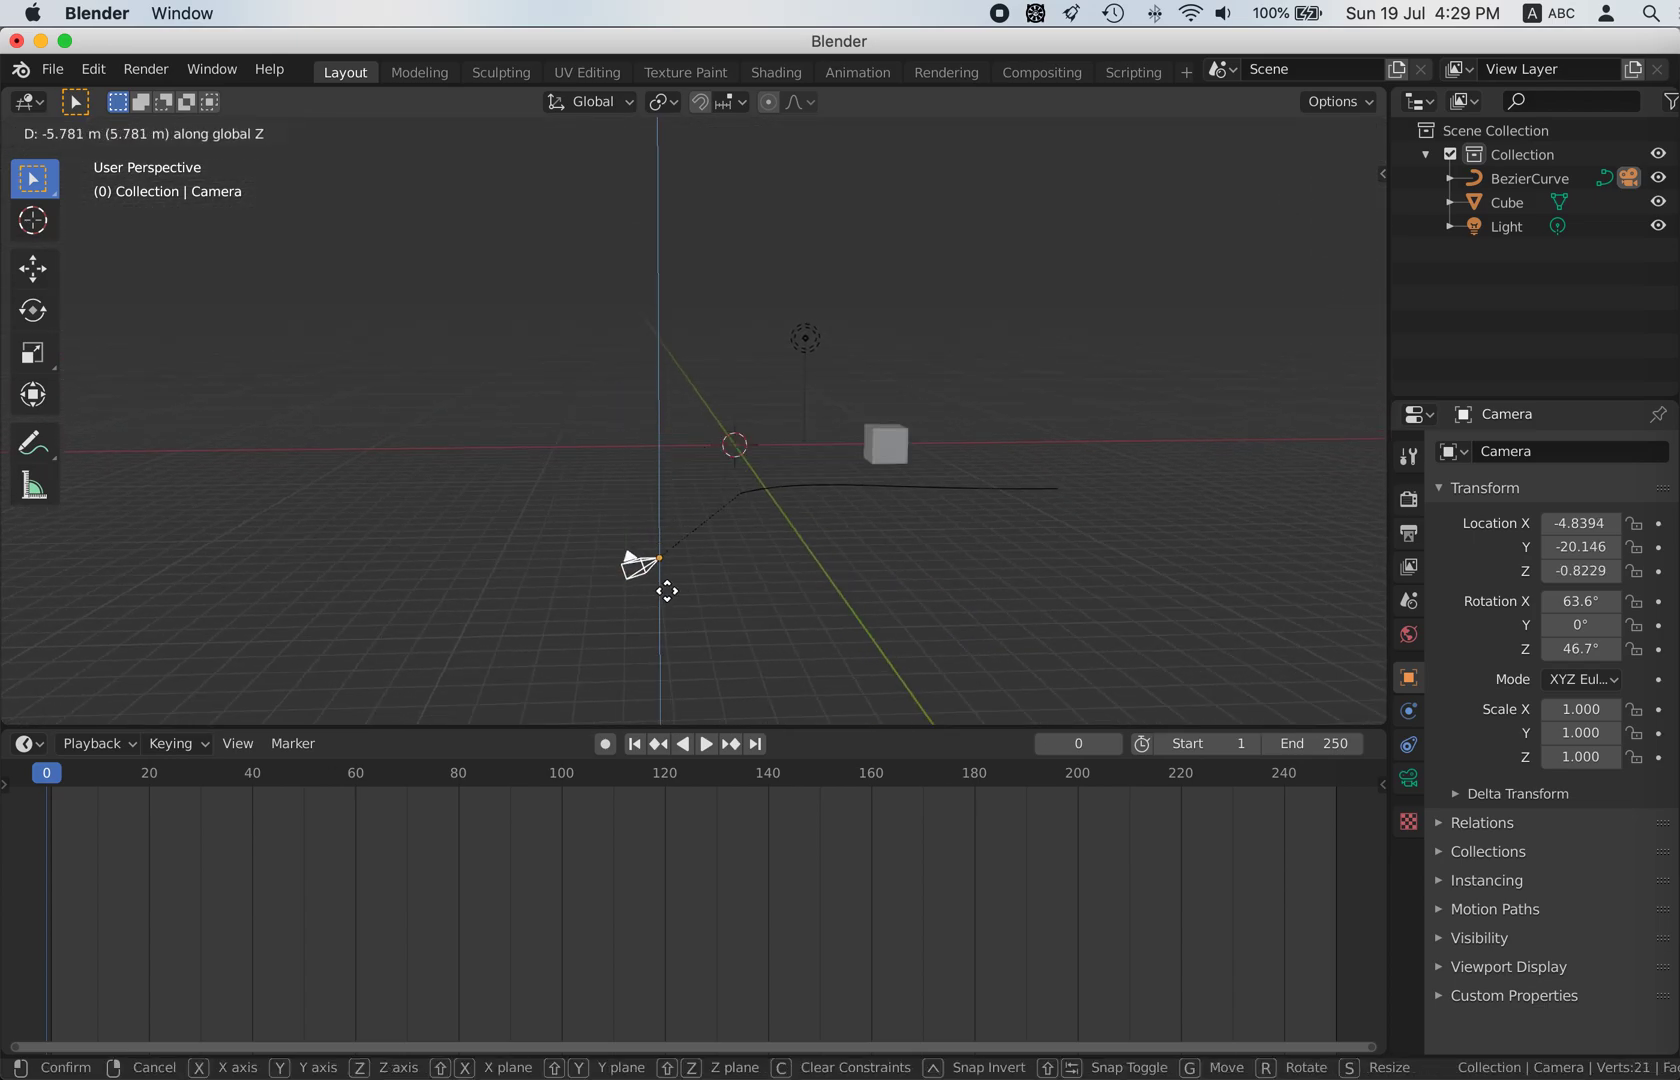
left_click(680, 698)
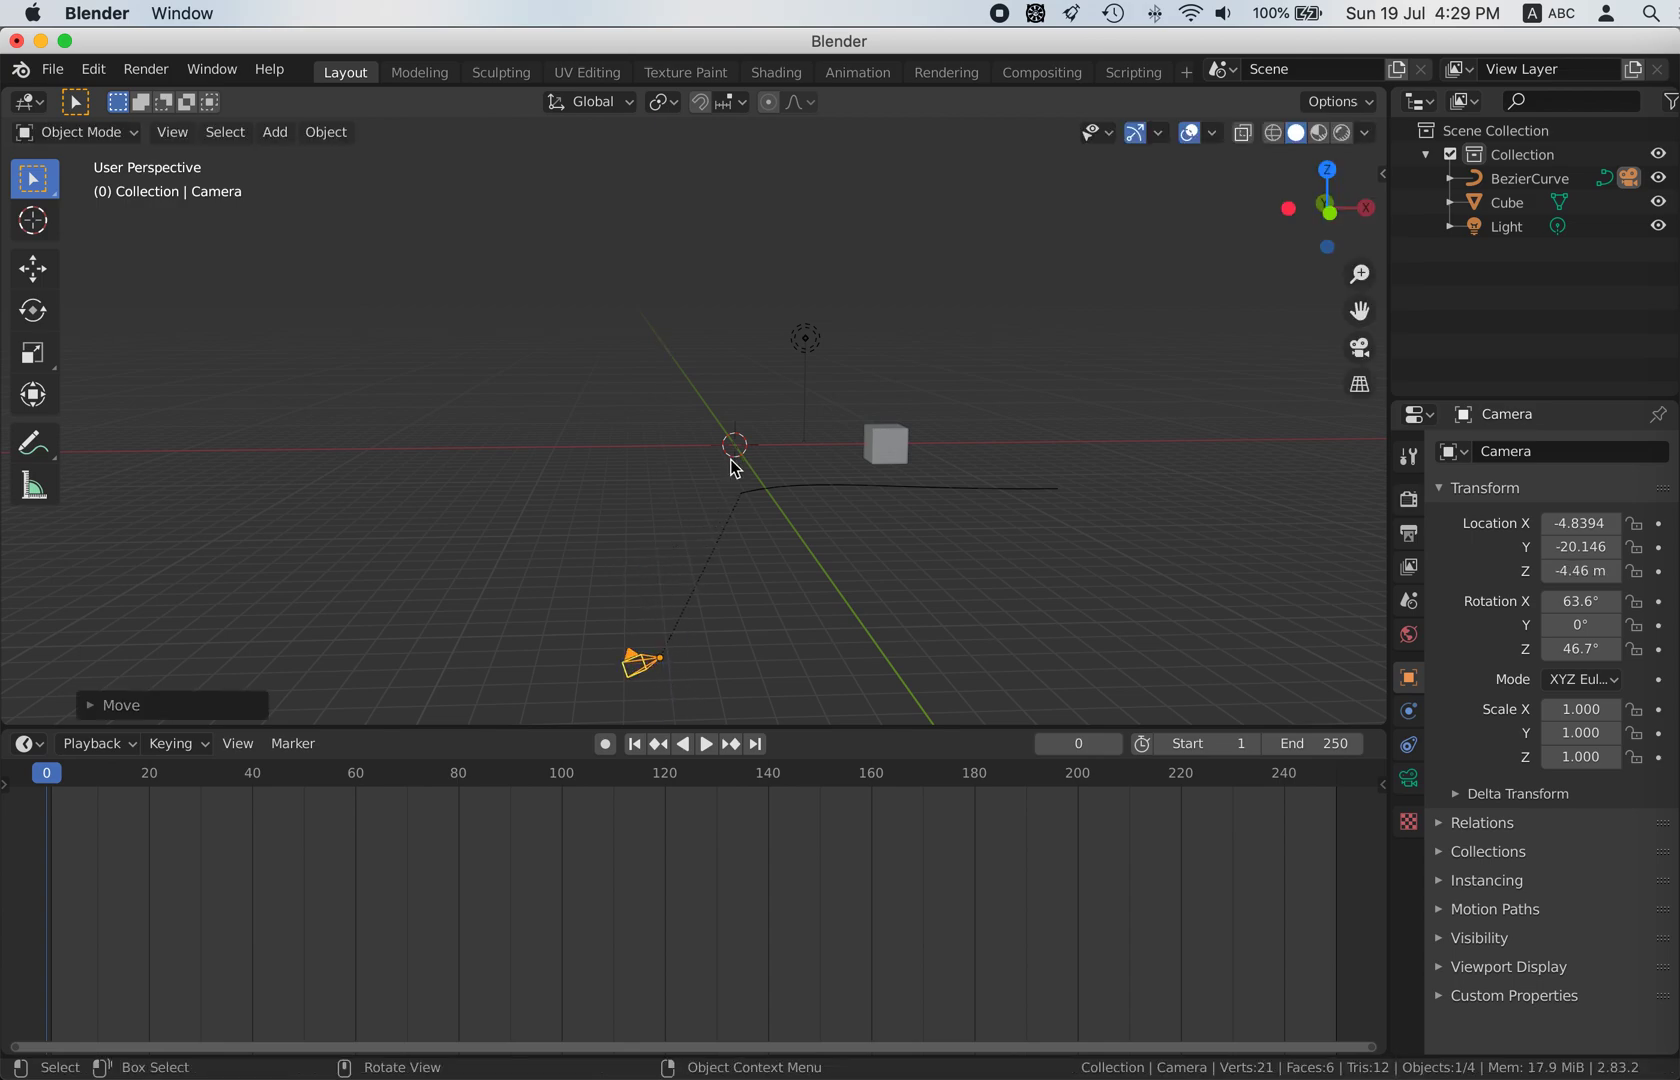
scroll(740, 449, "down", 1)
scroll(740, 449, "down", 4)
scroll(740, 449, "down", 1)
In top view, move the camera over the curve start, about X -1.13 m, Y -13.26 m
key("KP_7")
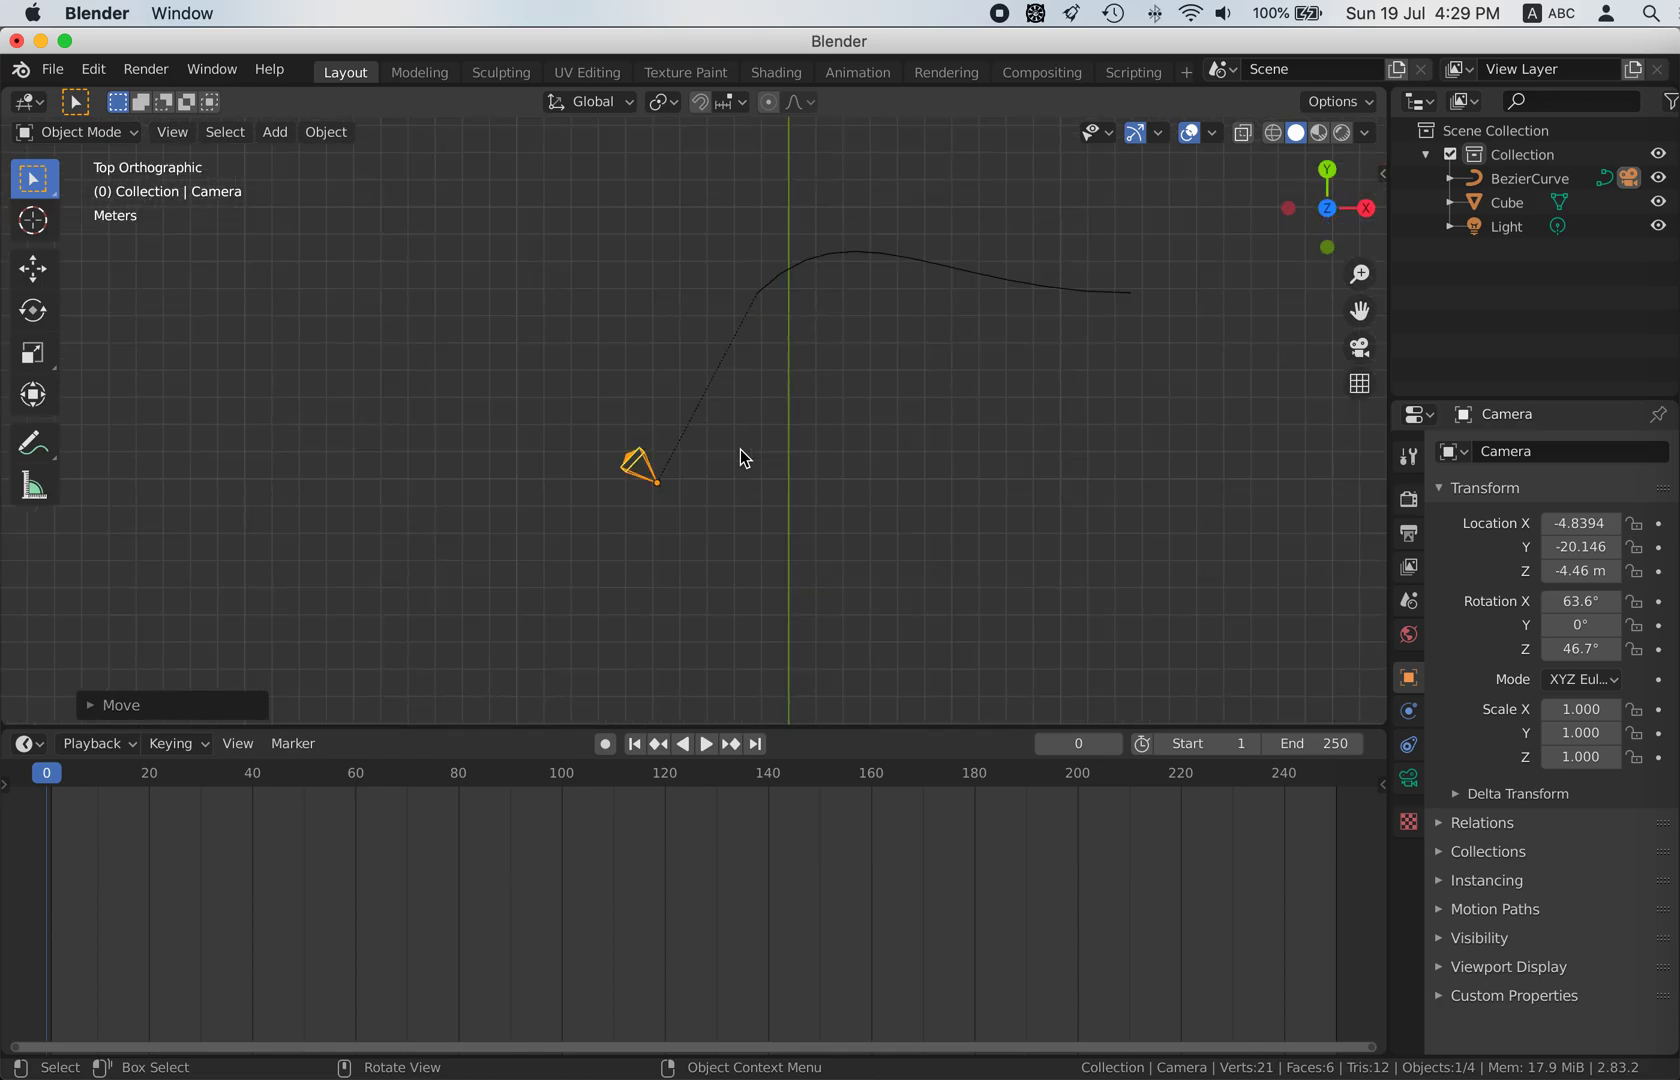
key("g")
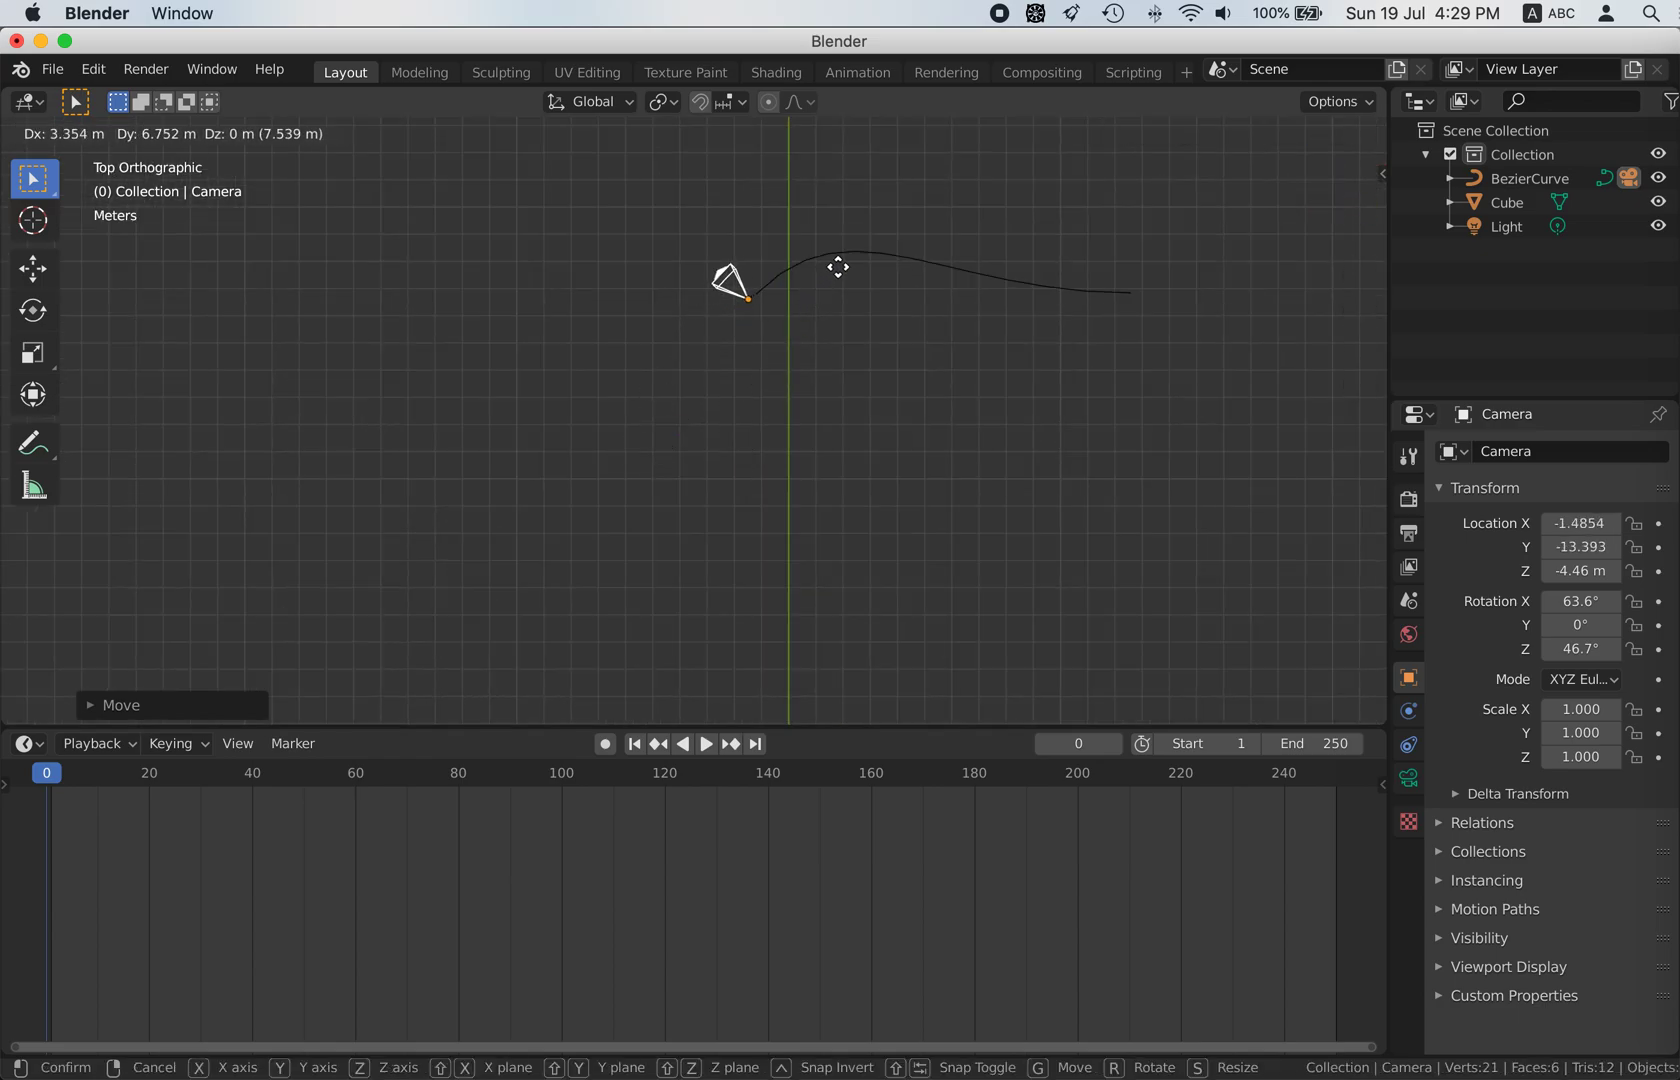
left_click(841, 264)
scroll(782, 401, "up", 5)
scroll(782, 395, "up", 2)
scroll(782, 395, "up", 2)
scroll(782, 395, "up", 2)
scroll(782, 395, "up", 2)
scroll(782, 395, "up", 2)
scroll(782, 395, "up", 2)
scroll(782, 395, "up", 2)
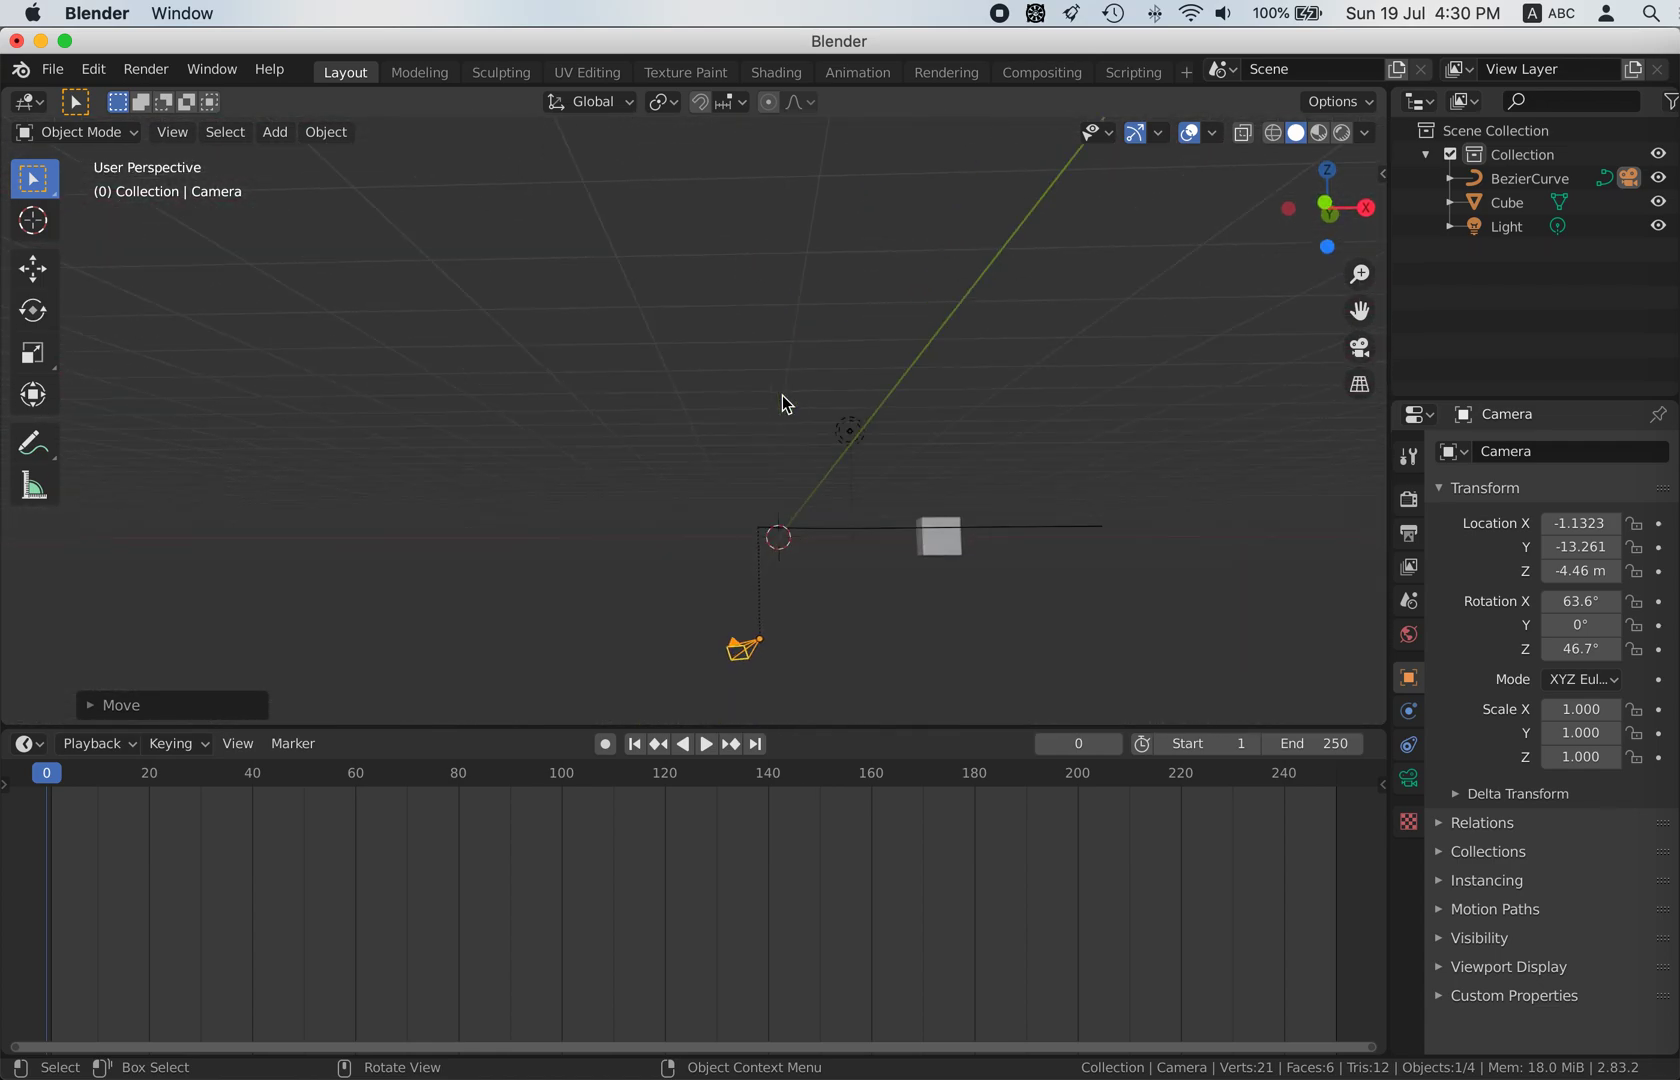
From the front view, raise the camera to about Z 0.04 m onto the curve start
left_click(177, 134)
left_click(177, 134)
left_click(182, 137)
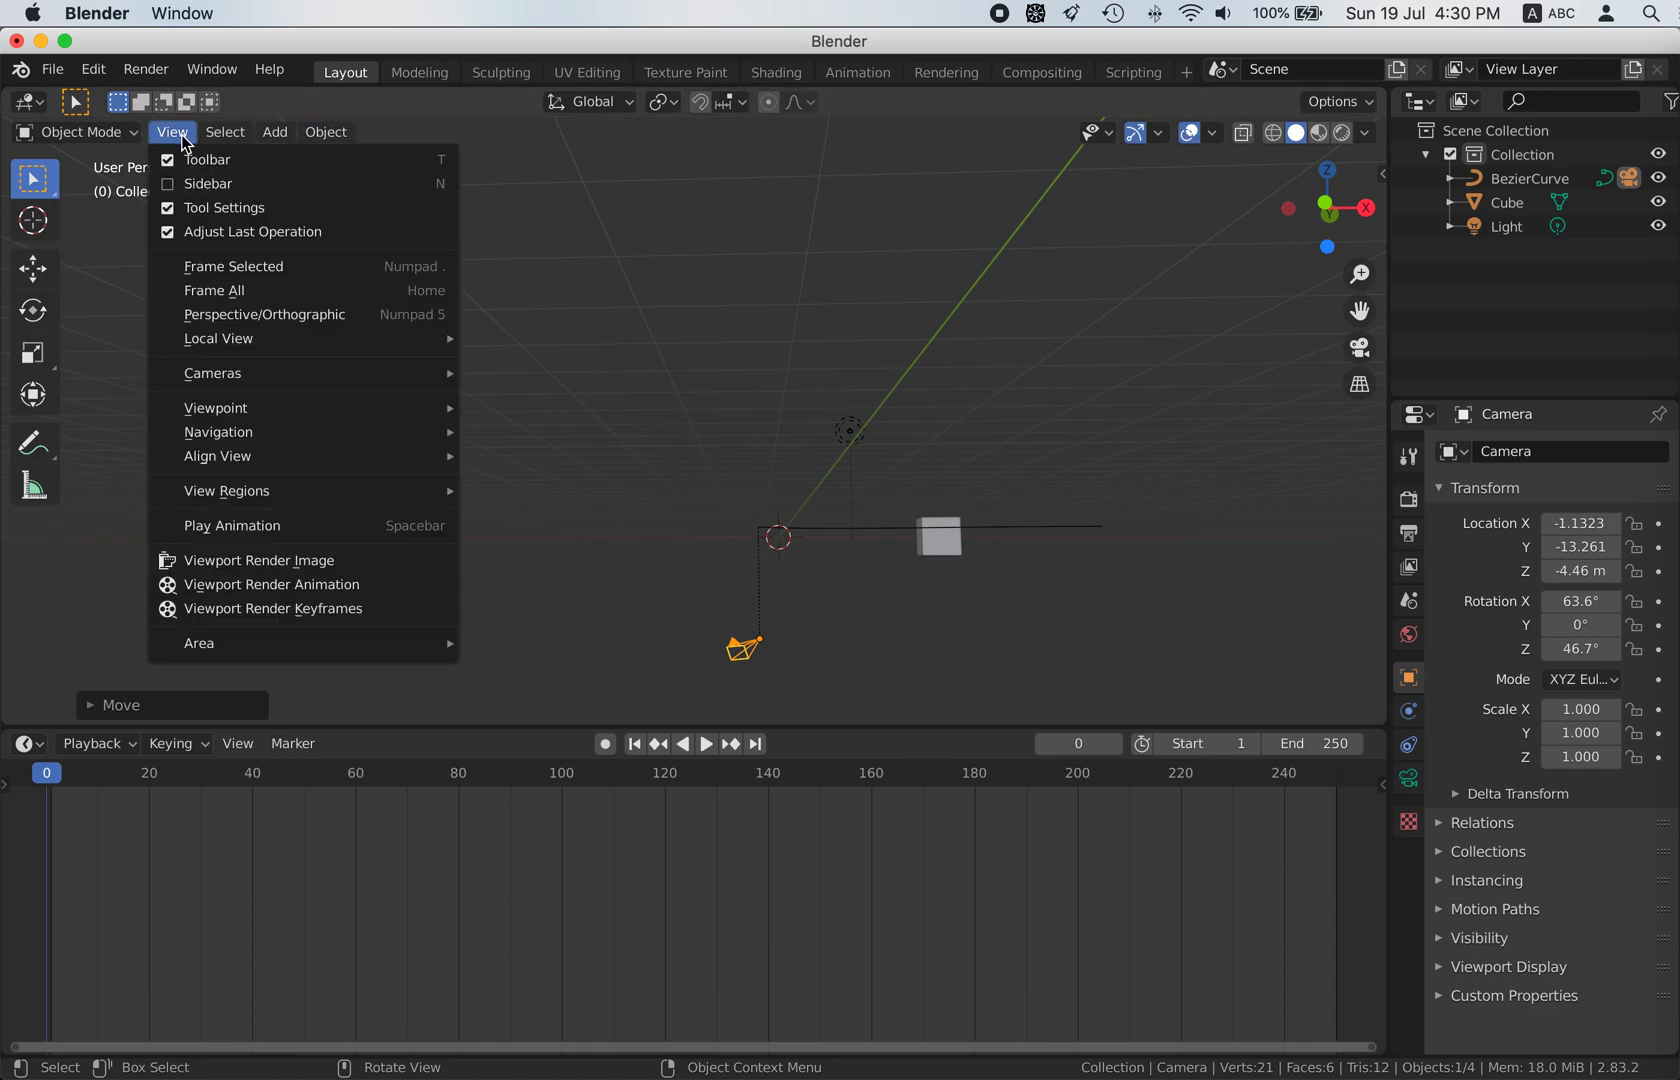
mouse_move(217, 408)
left_click(553, 510)
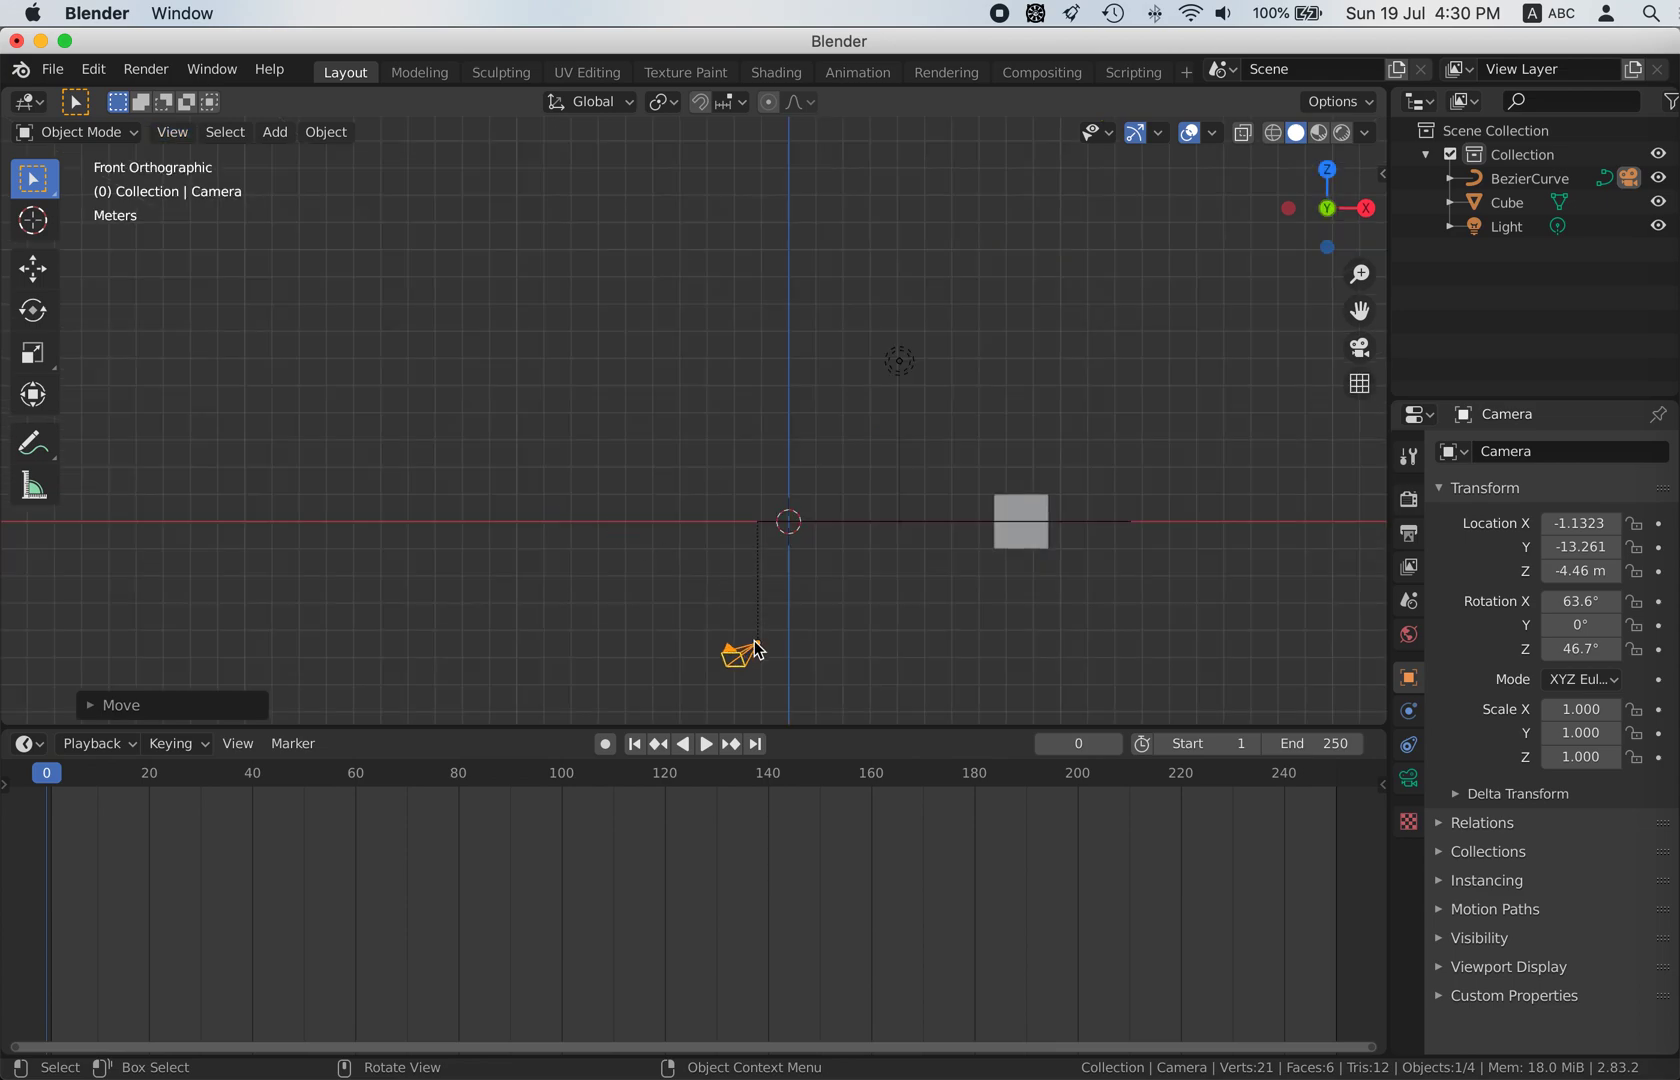
key("g")
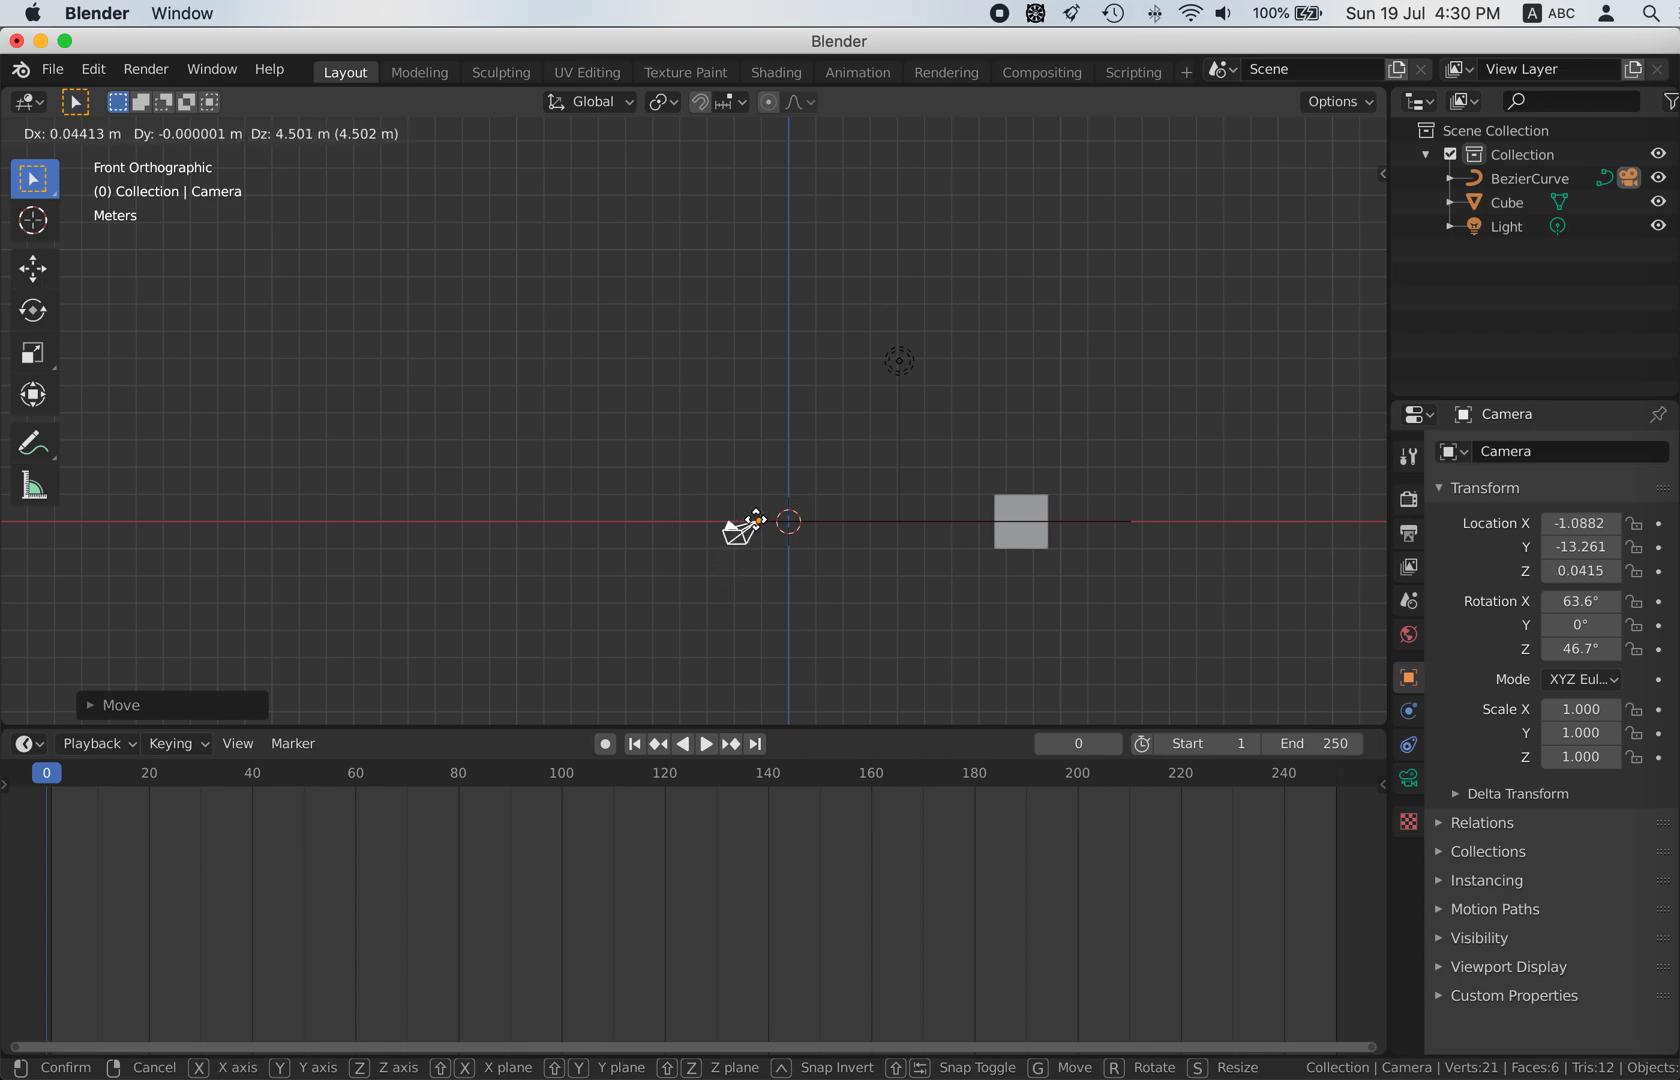
left_click(757, 527)
middle_click_drag(781, 455, 781, 462)
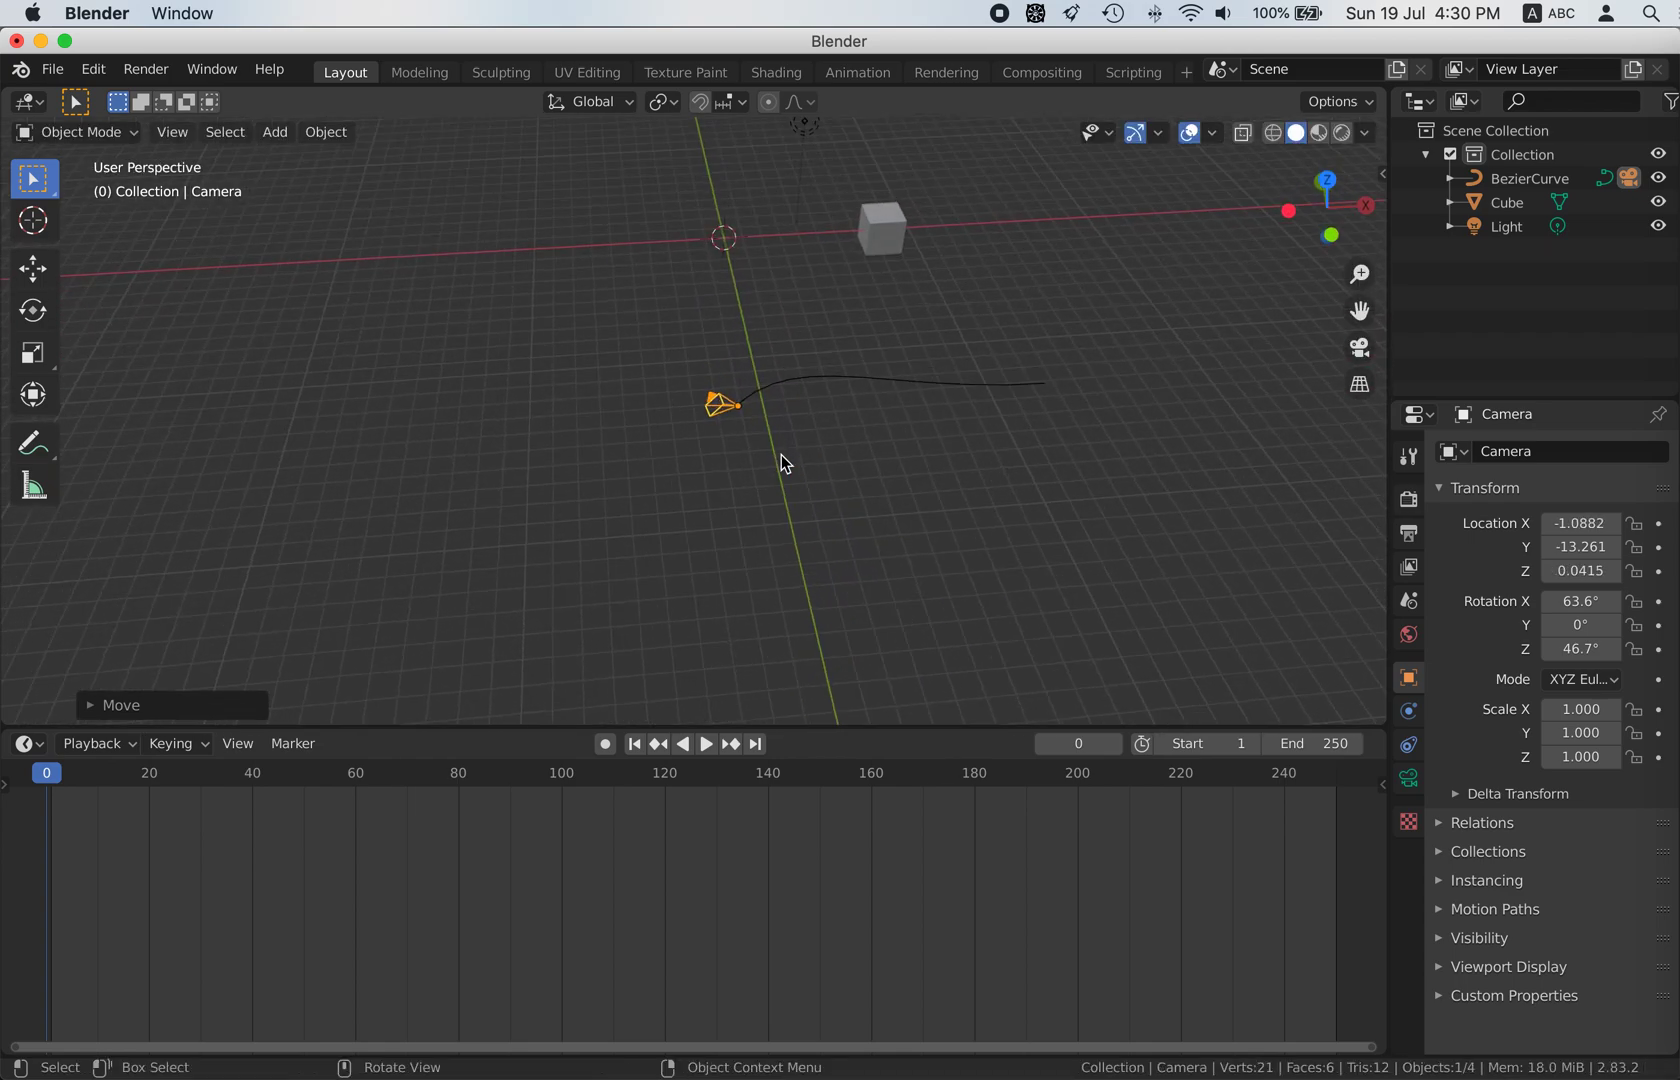
scroll(781, 455, "up", 5)
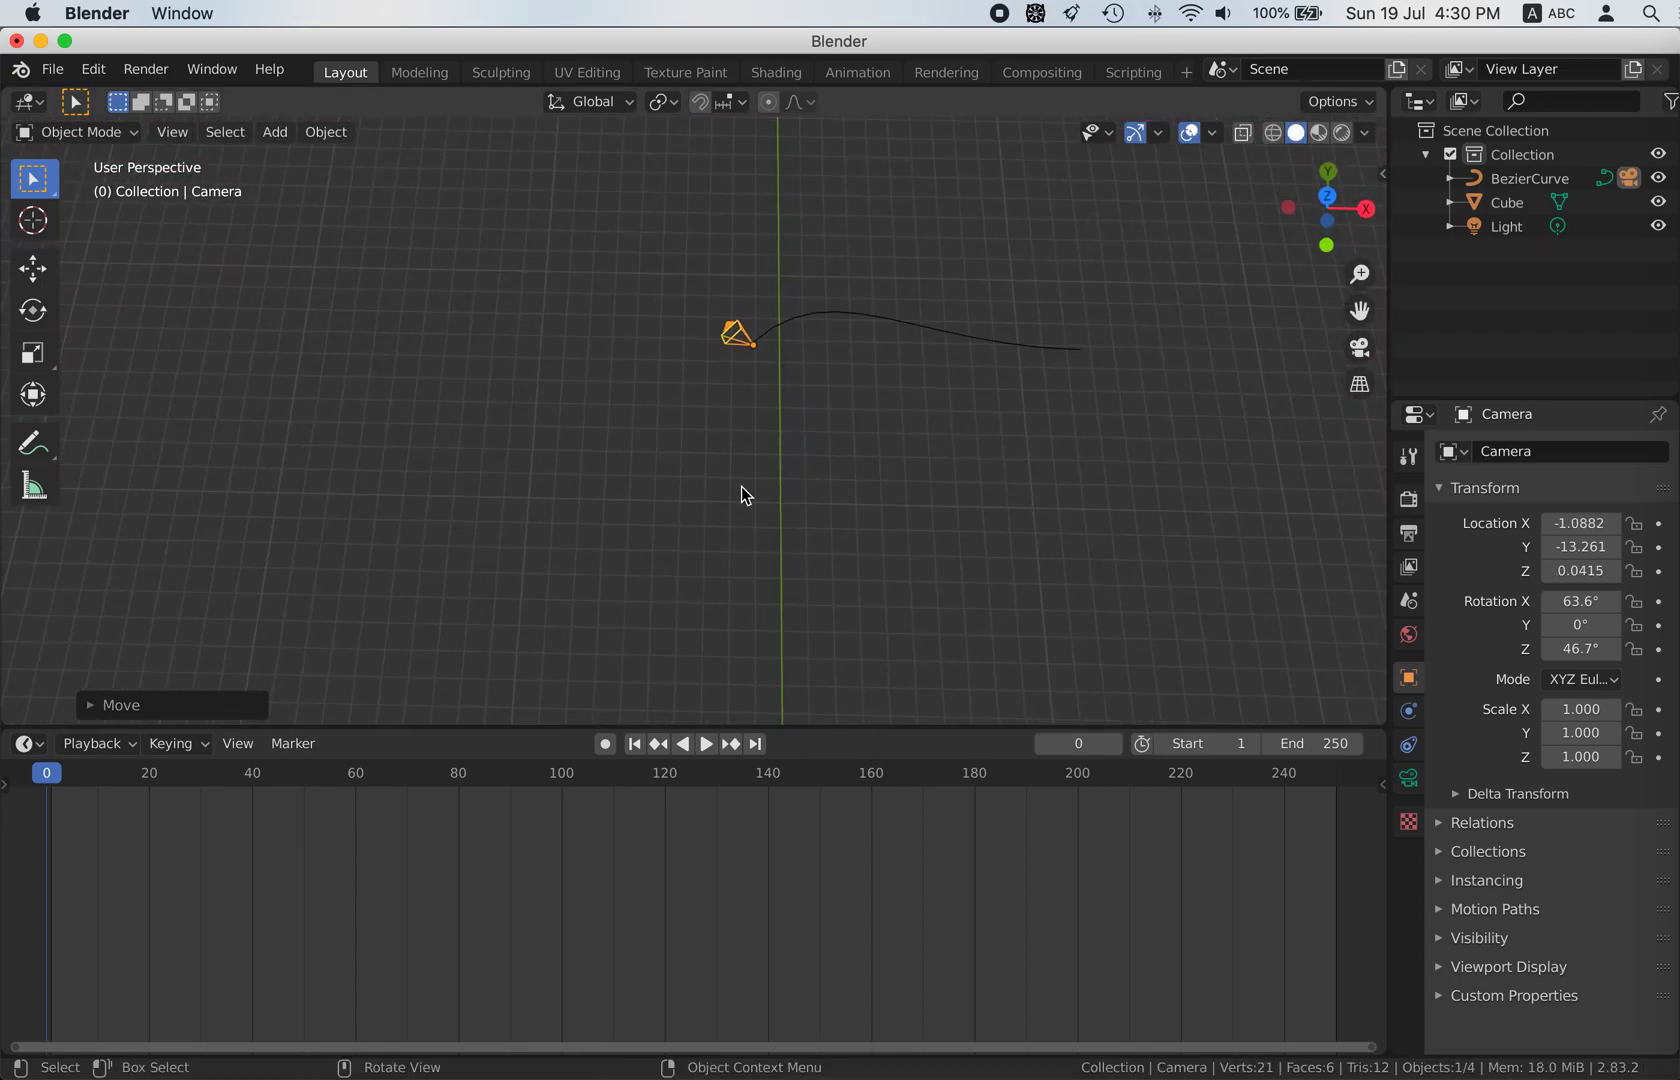
scroll(742, 486, "up", 3)
scroll(773, 499, "down", 2)
scroll(773, 499, "up", 5)
scroll(773, 499, "up", 2)
left_click(704, 744)
left_click(704, 744)
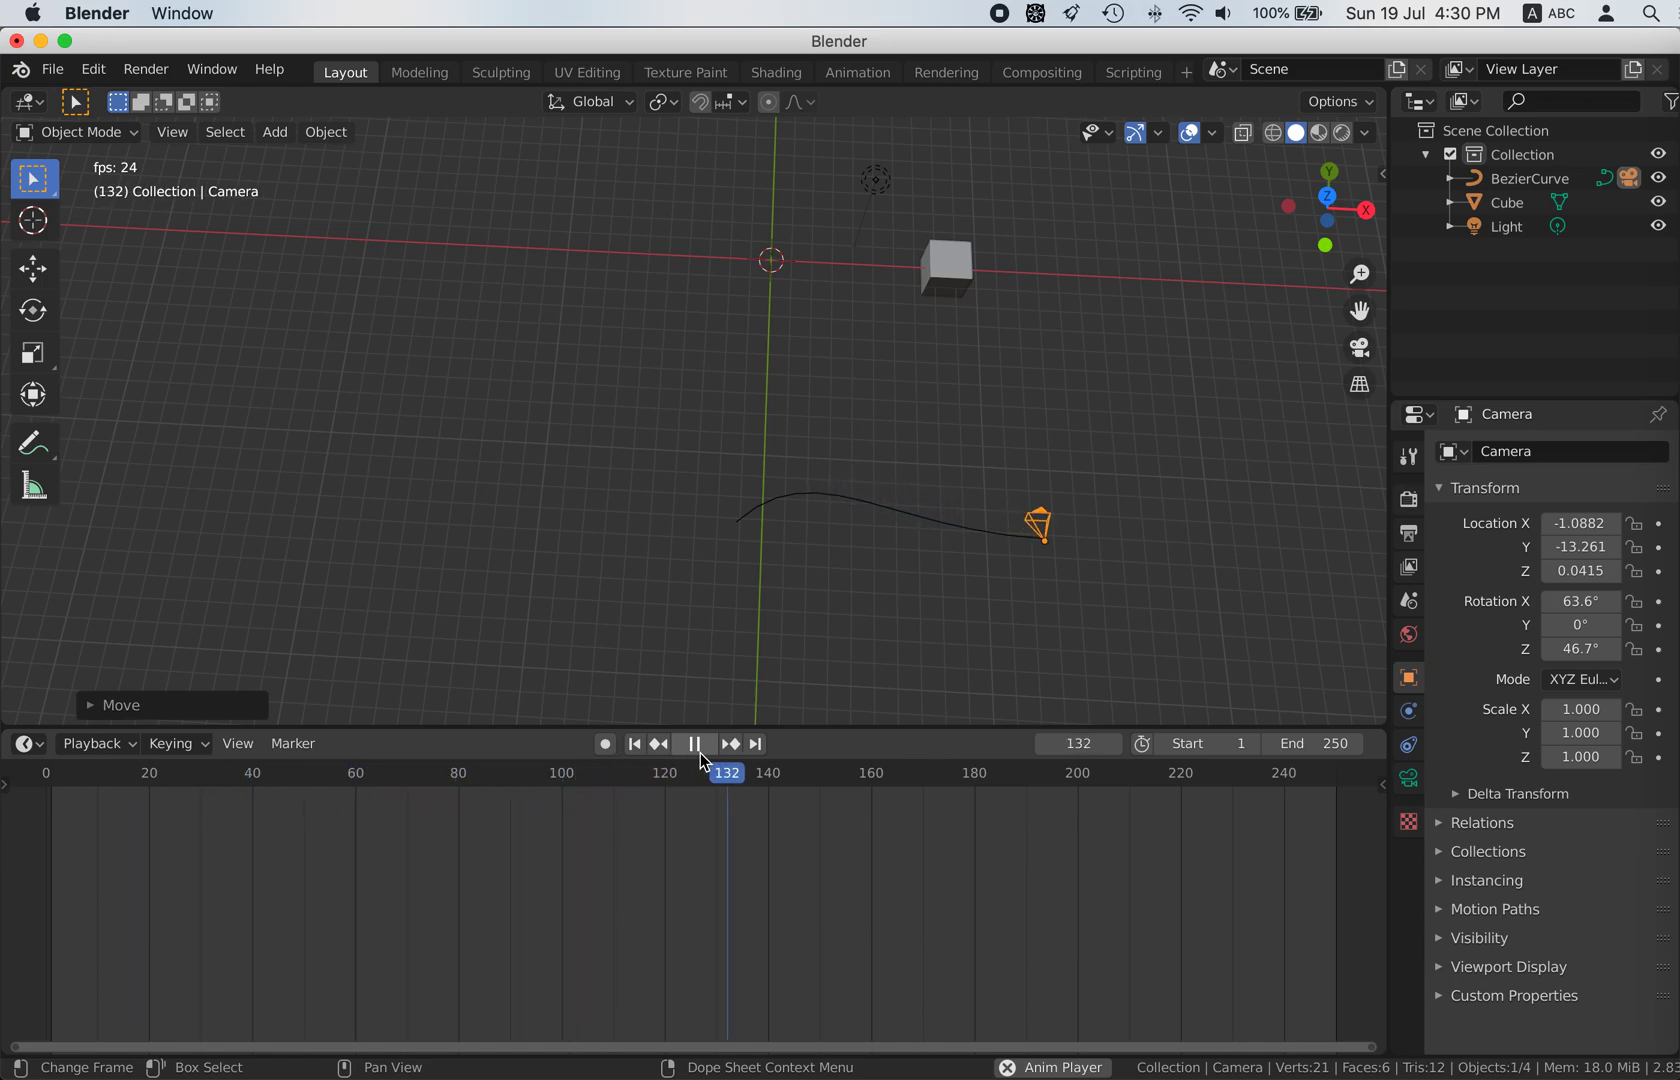
left_click(697, 745)
left_click_drag(736, 778, 39, 788)
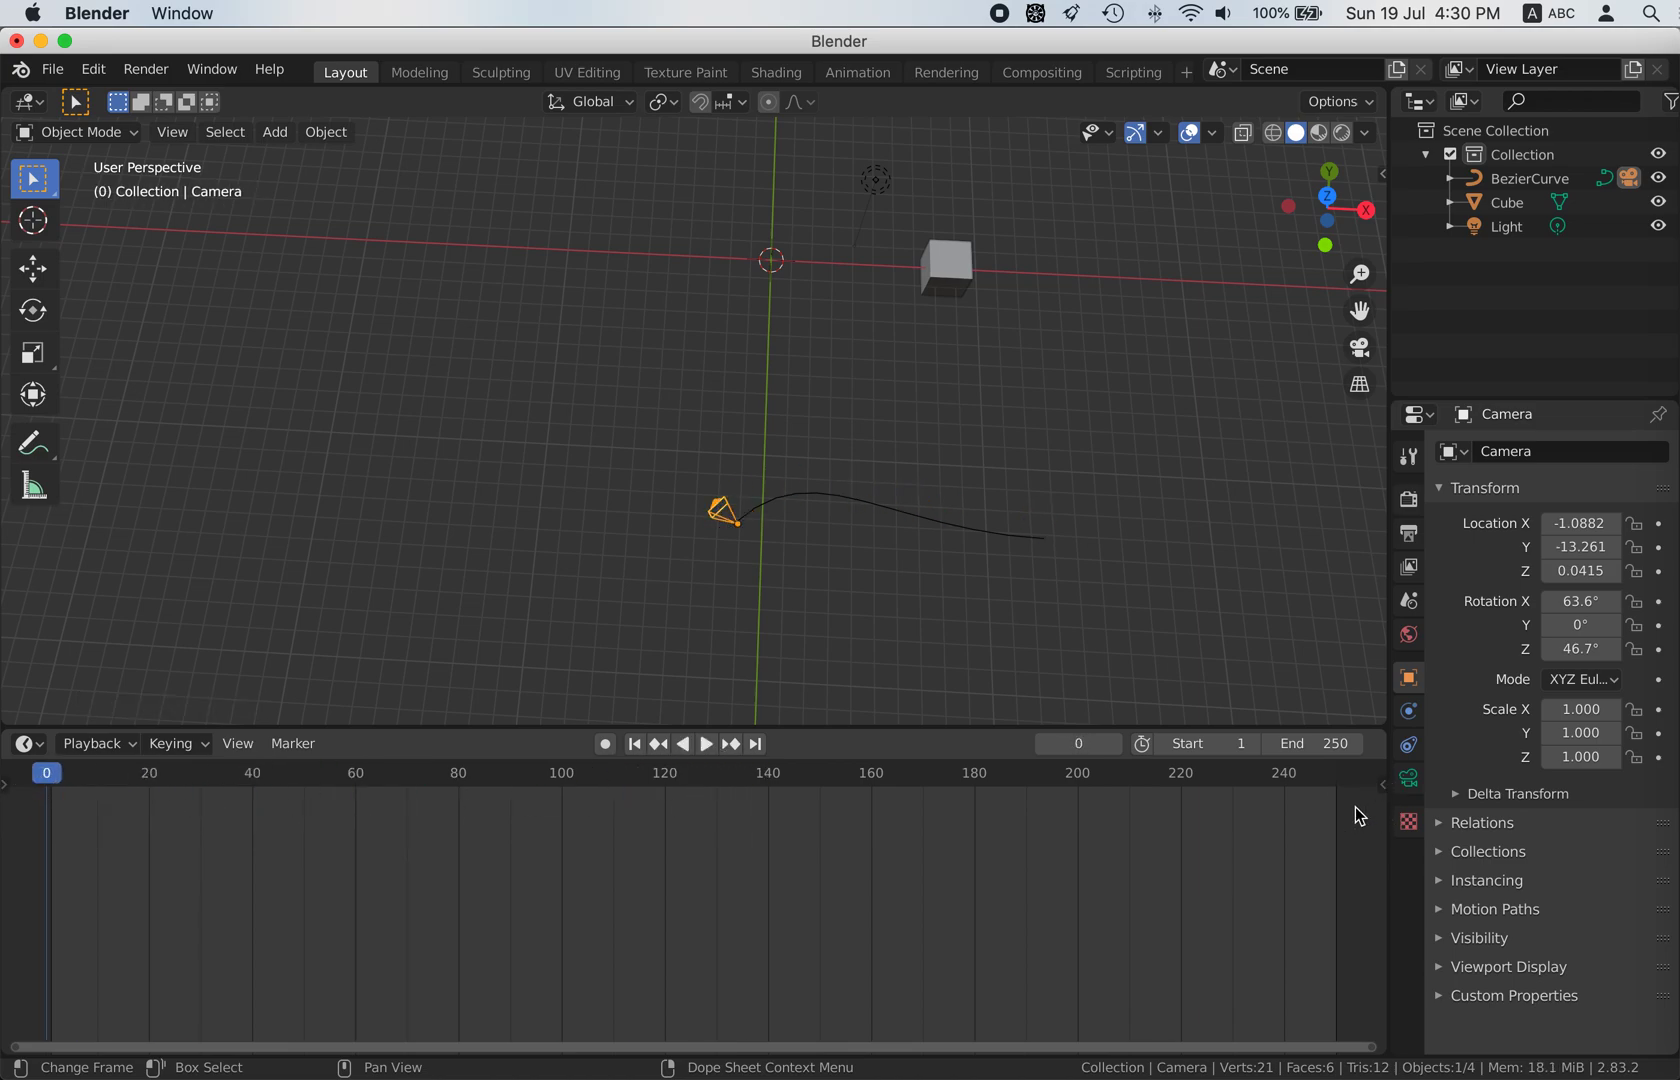
Switch to the camera view and play, then stop, the animation along the path
left_click(1365, 349)
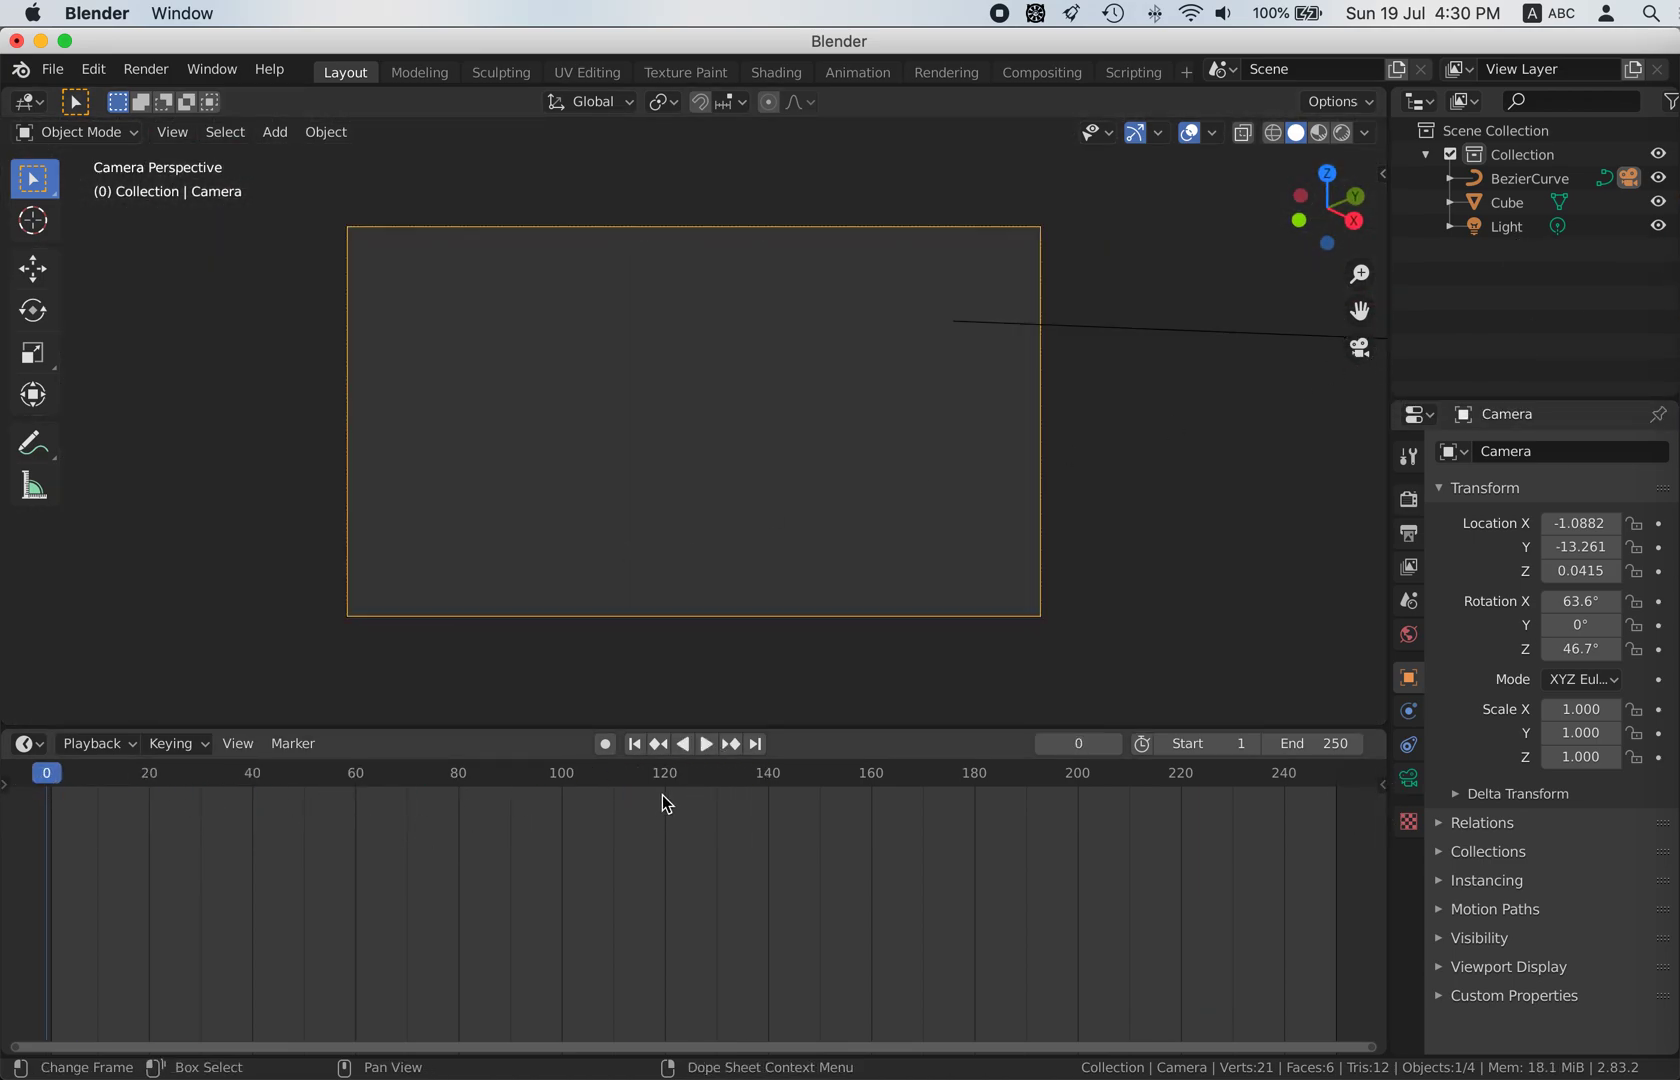
left_click(706, 744)
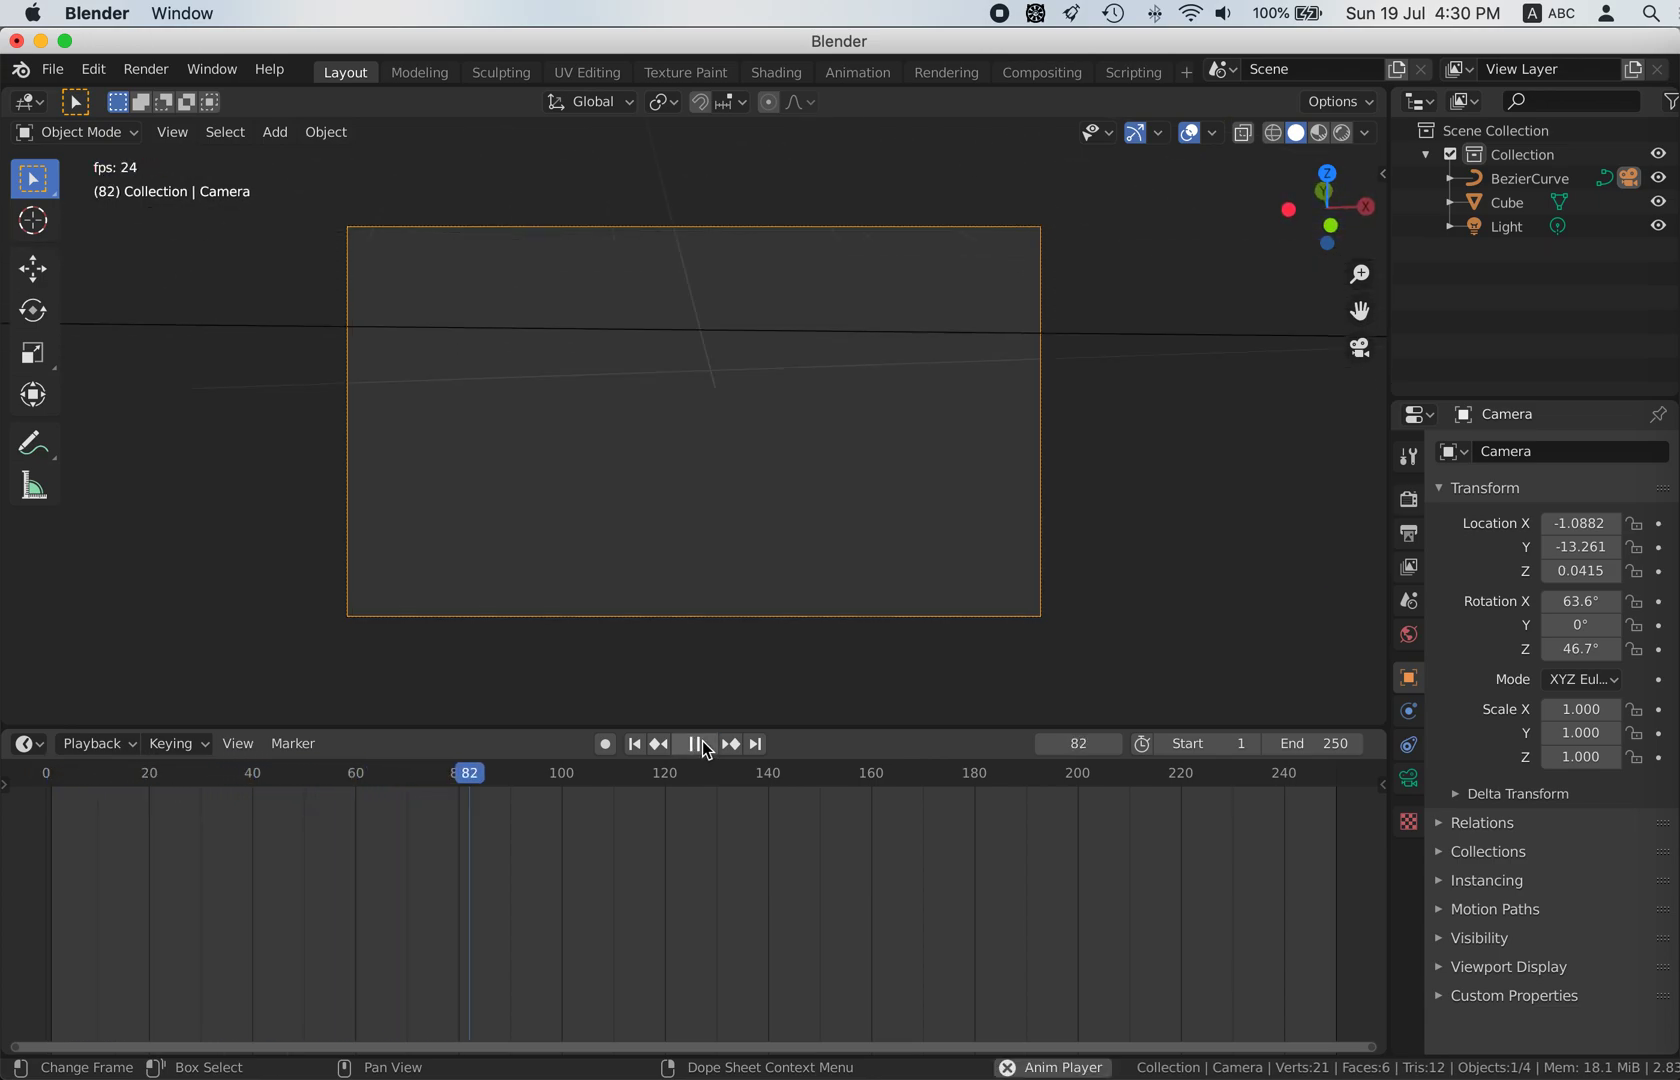
left_click(697, 744)
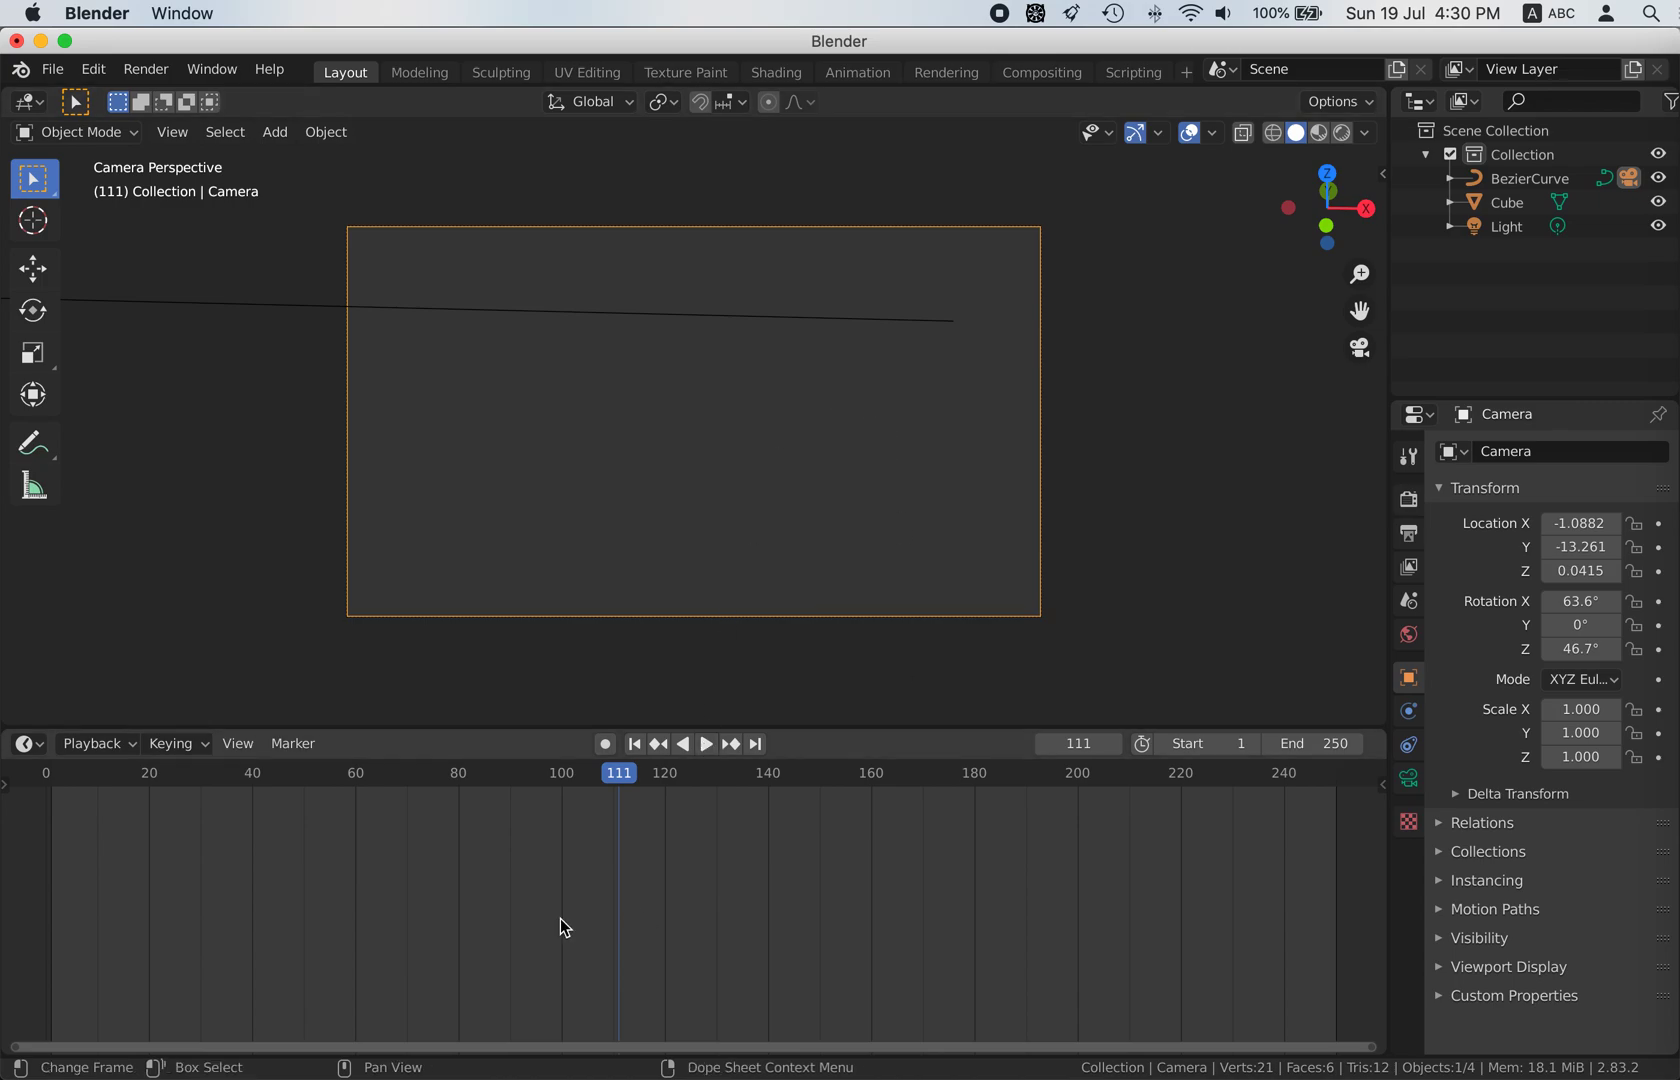
Rewind the timeline to frame 0 and reselect the camera
left_click_drag(434, 783, 46, 783)
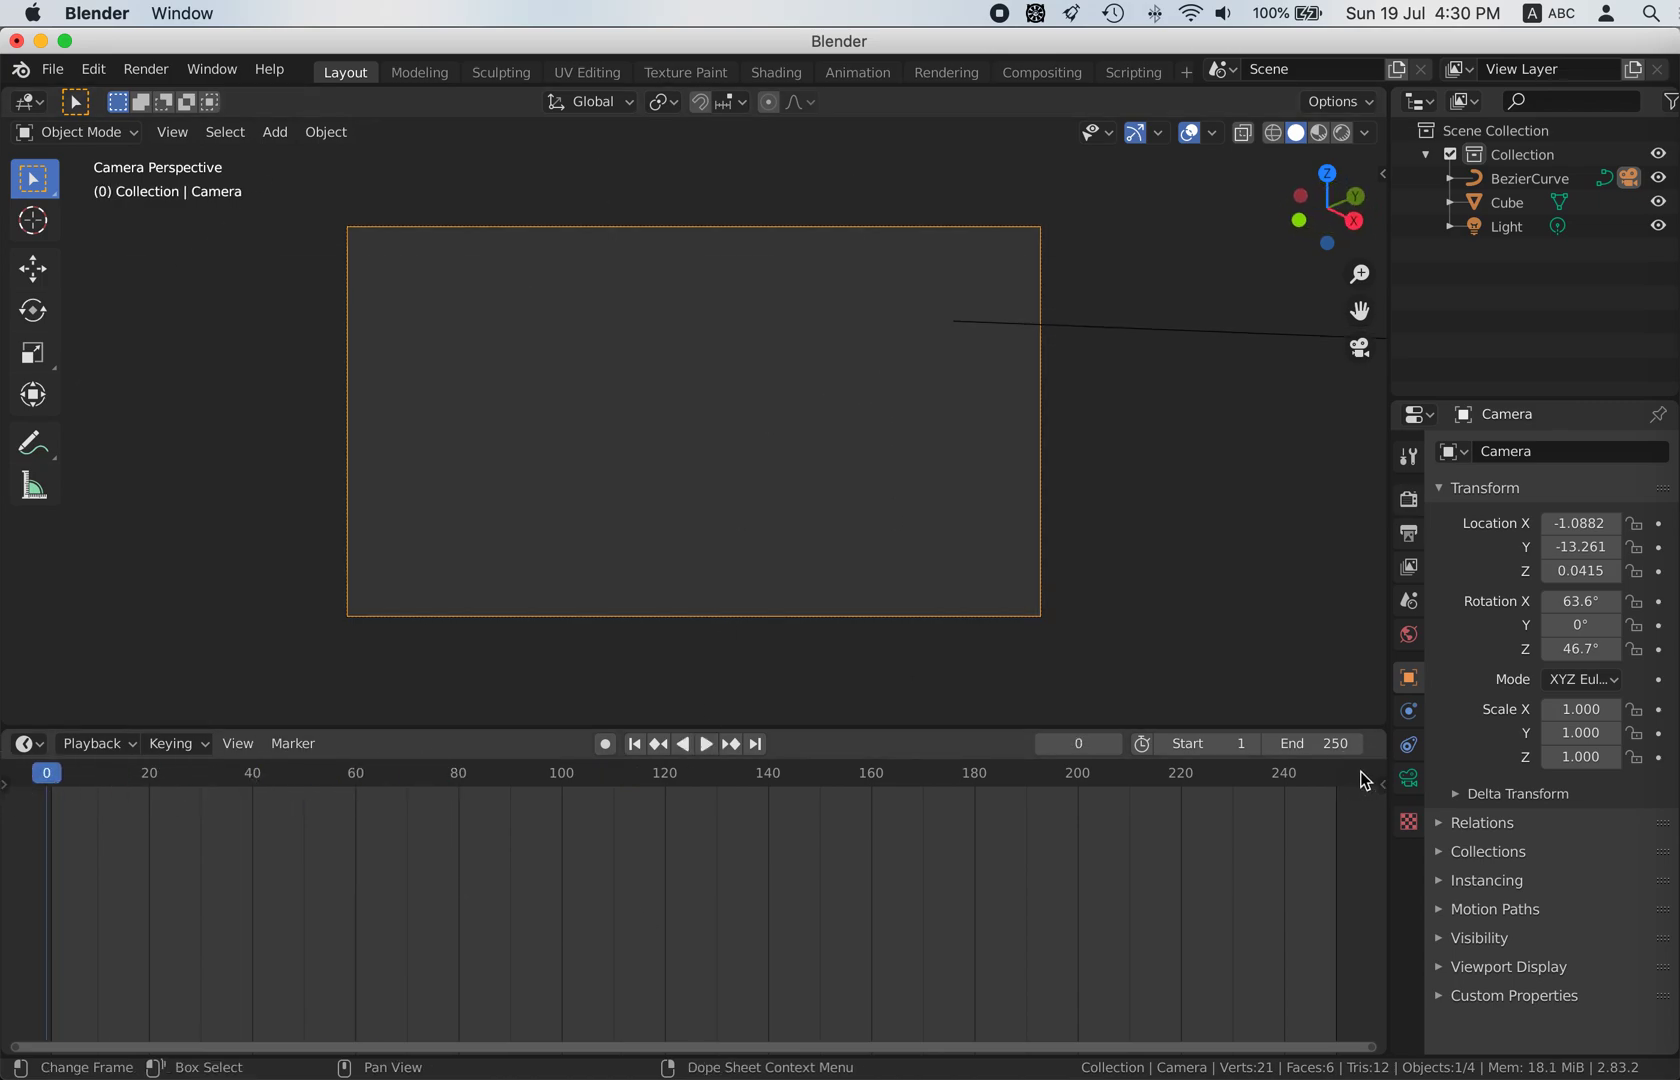
left_click(837, 349)
key("ctrl+z")
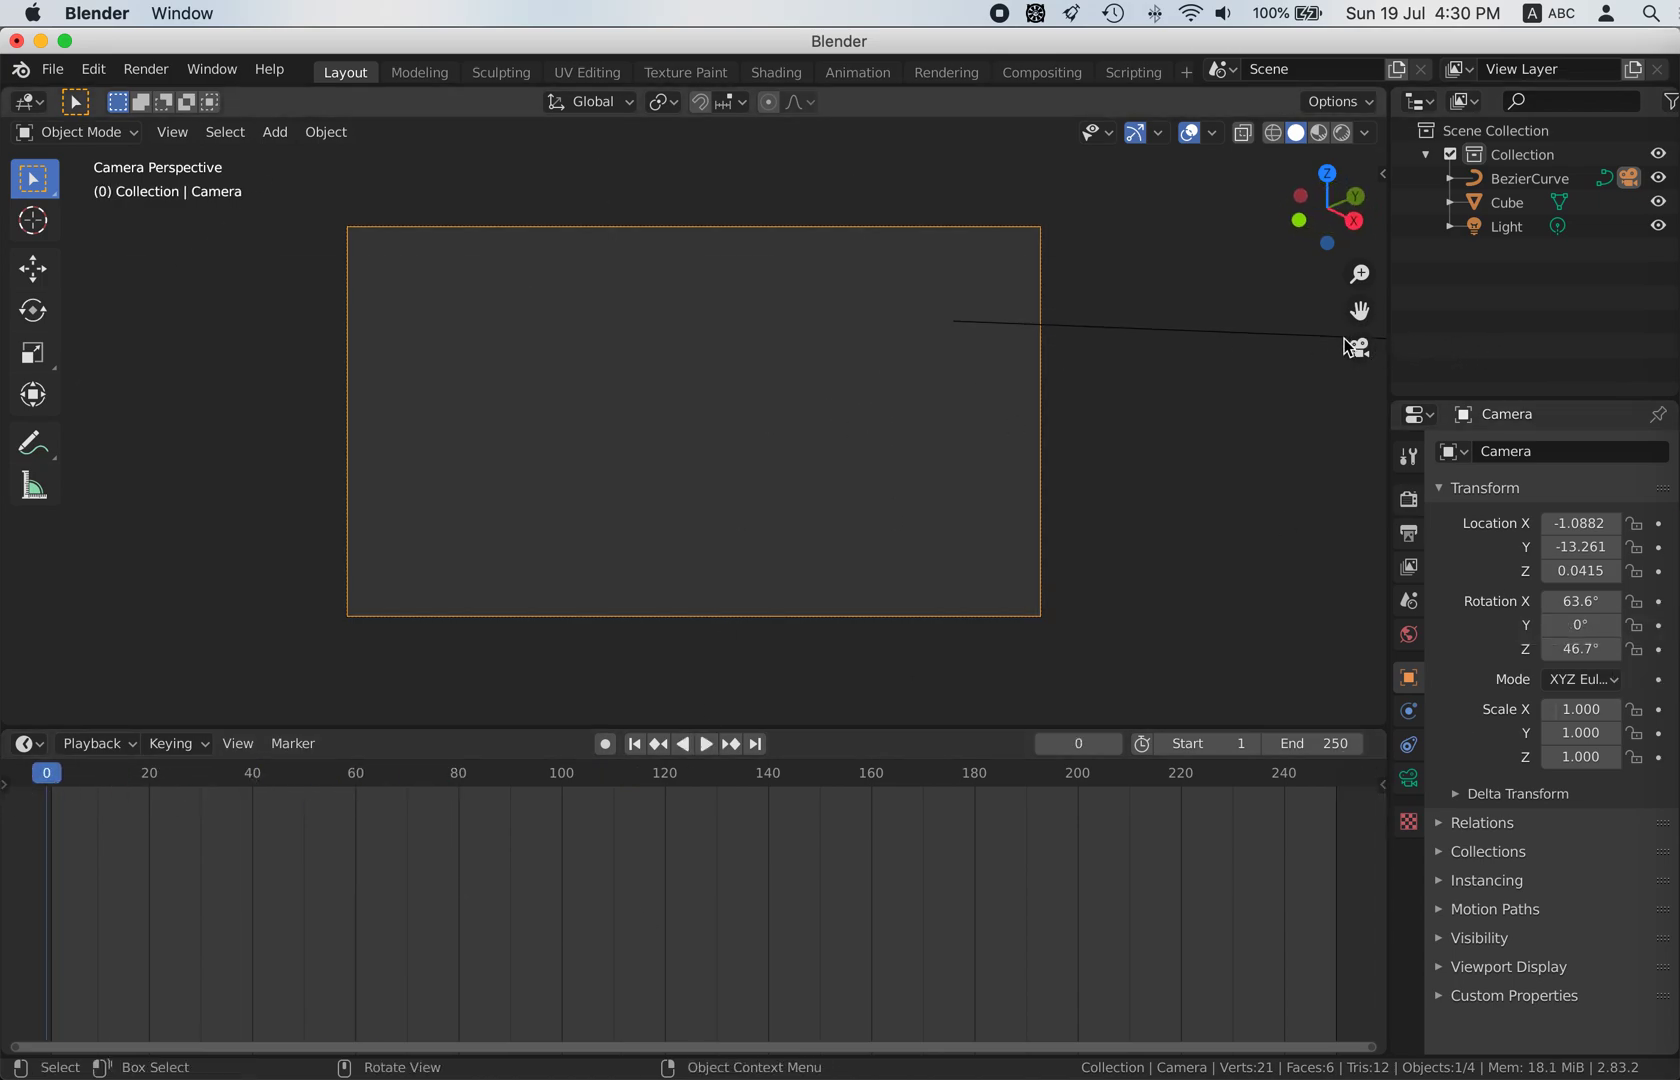
Enable Lock Camera to View in the sidebar and scrub the timeline back to frame 10
left_click(1382, 173)
left_click(1374, 289)
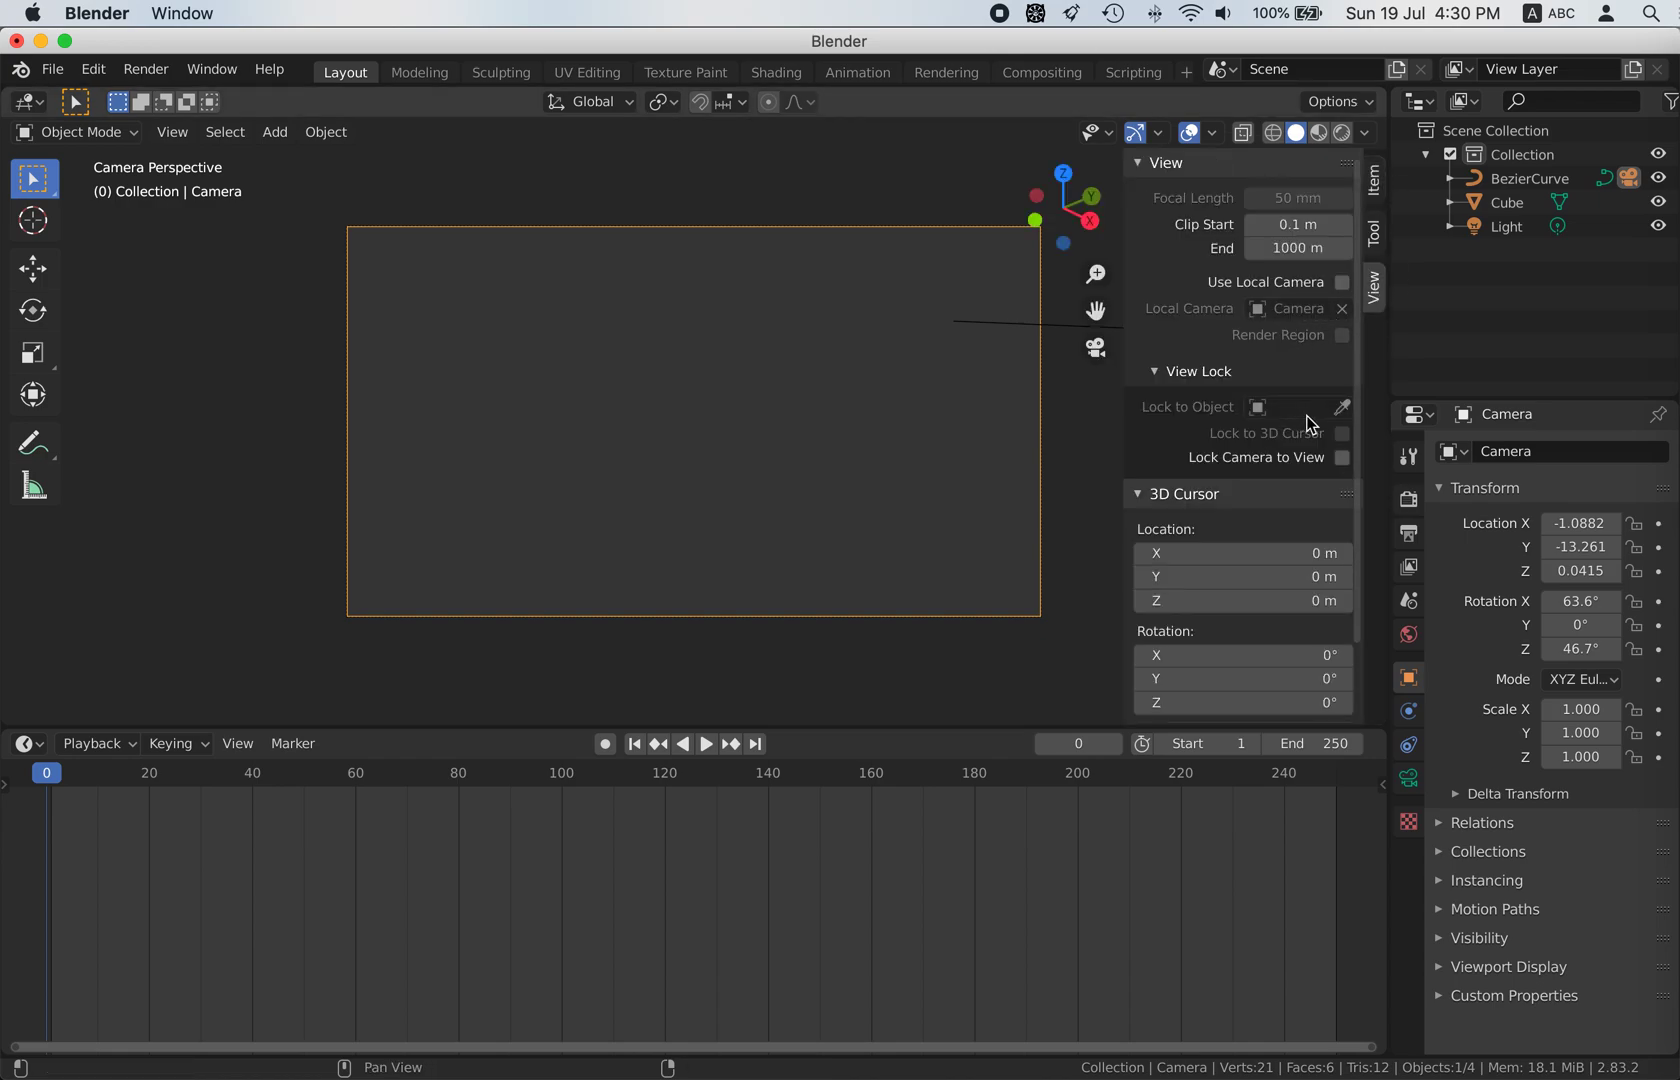
left_click(1341, 457)
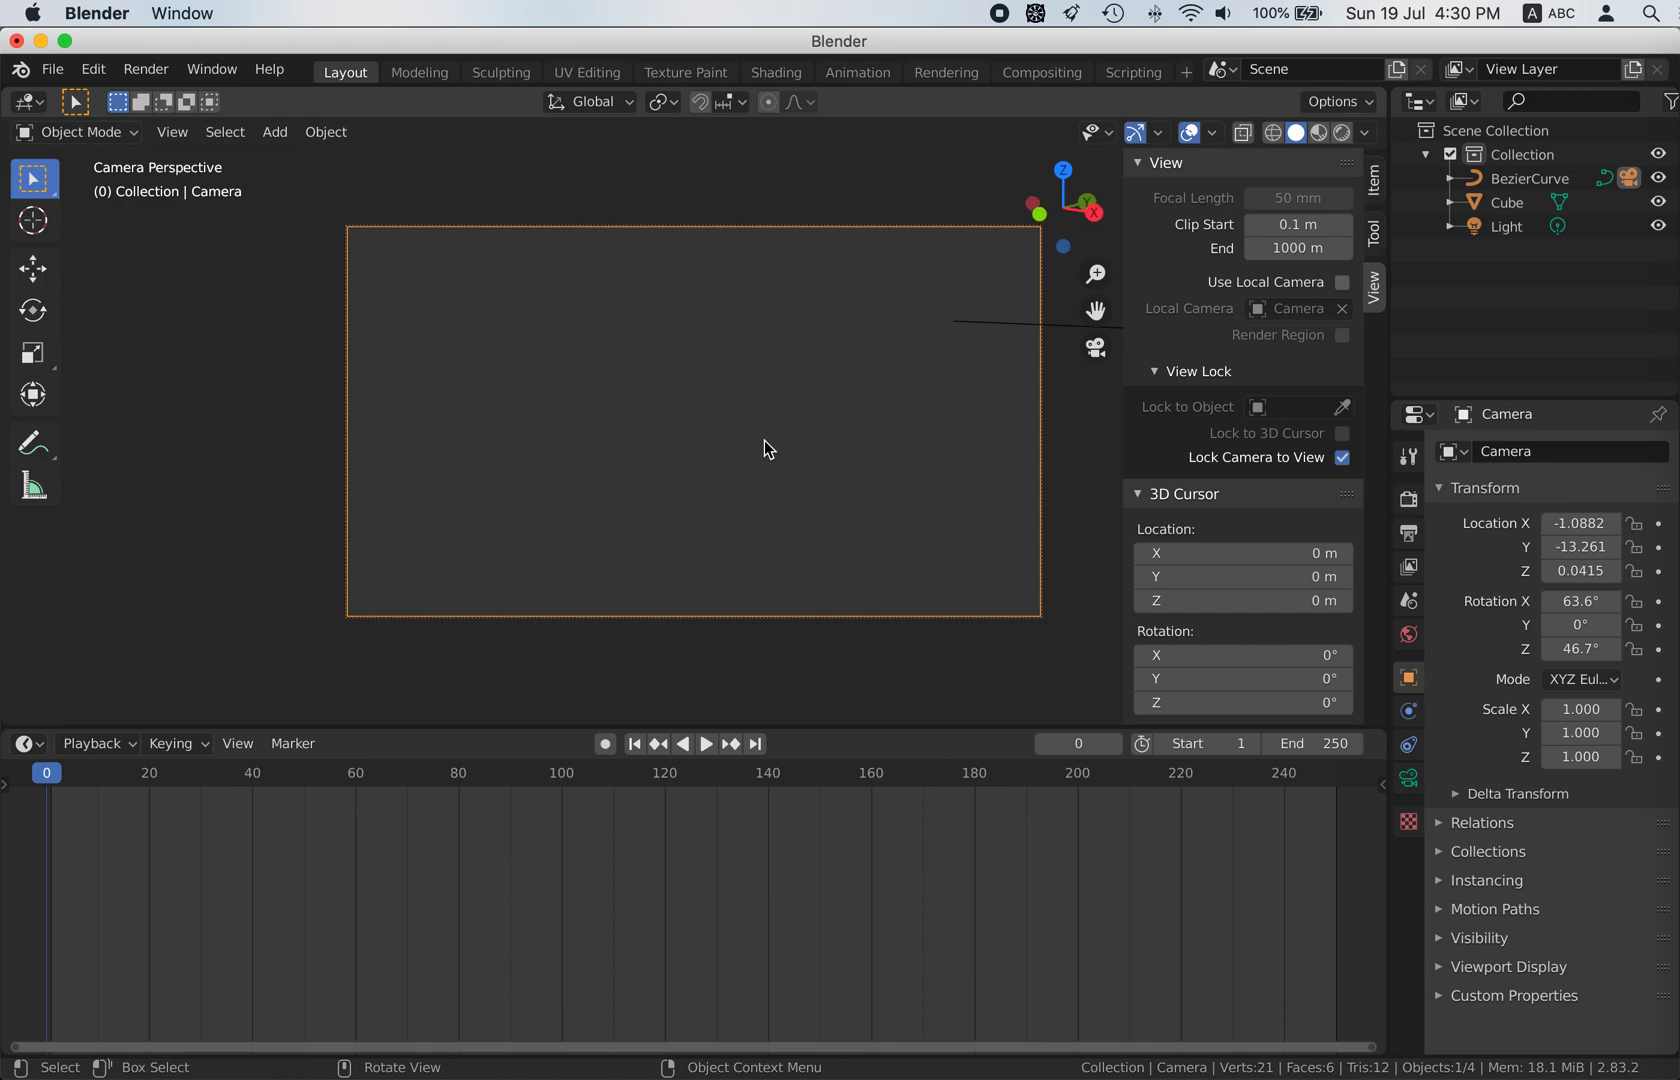
scroll(697, 428, "right", 5)
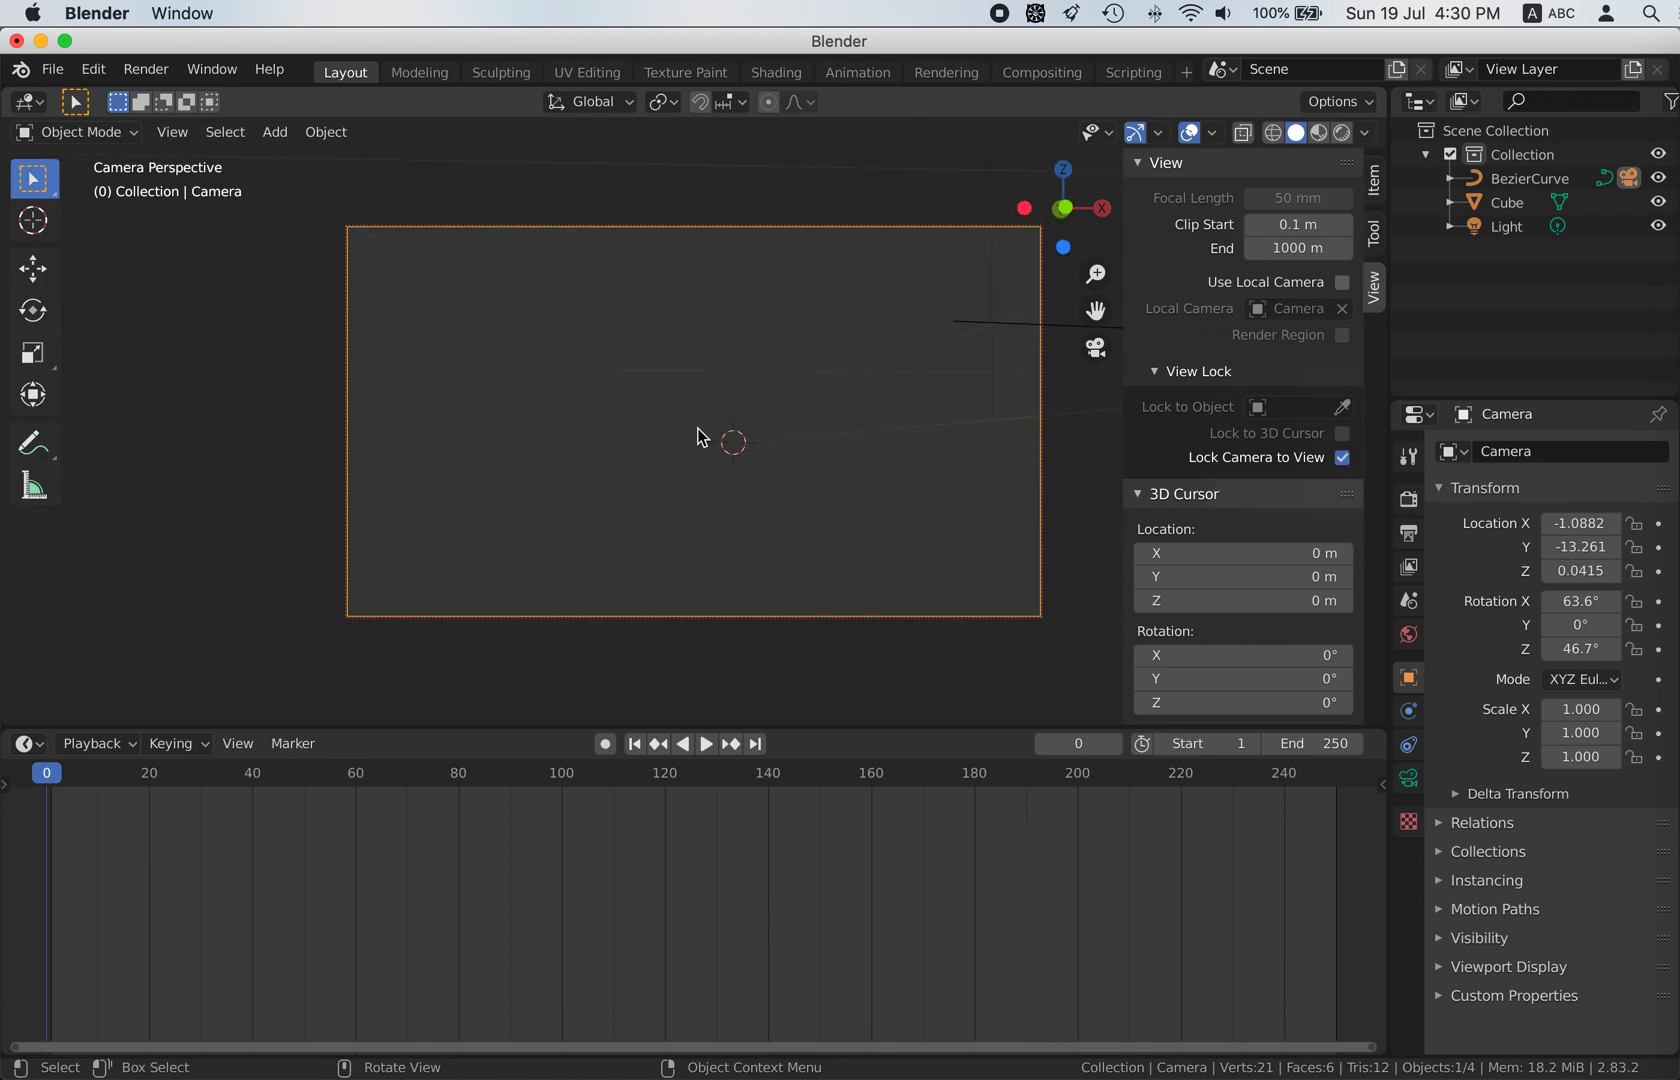
scroll(697, 434, "right", 3)
left_click_drag(46, 773, 210, 773)
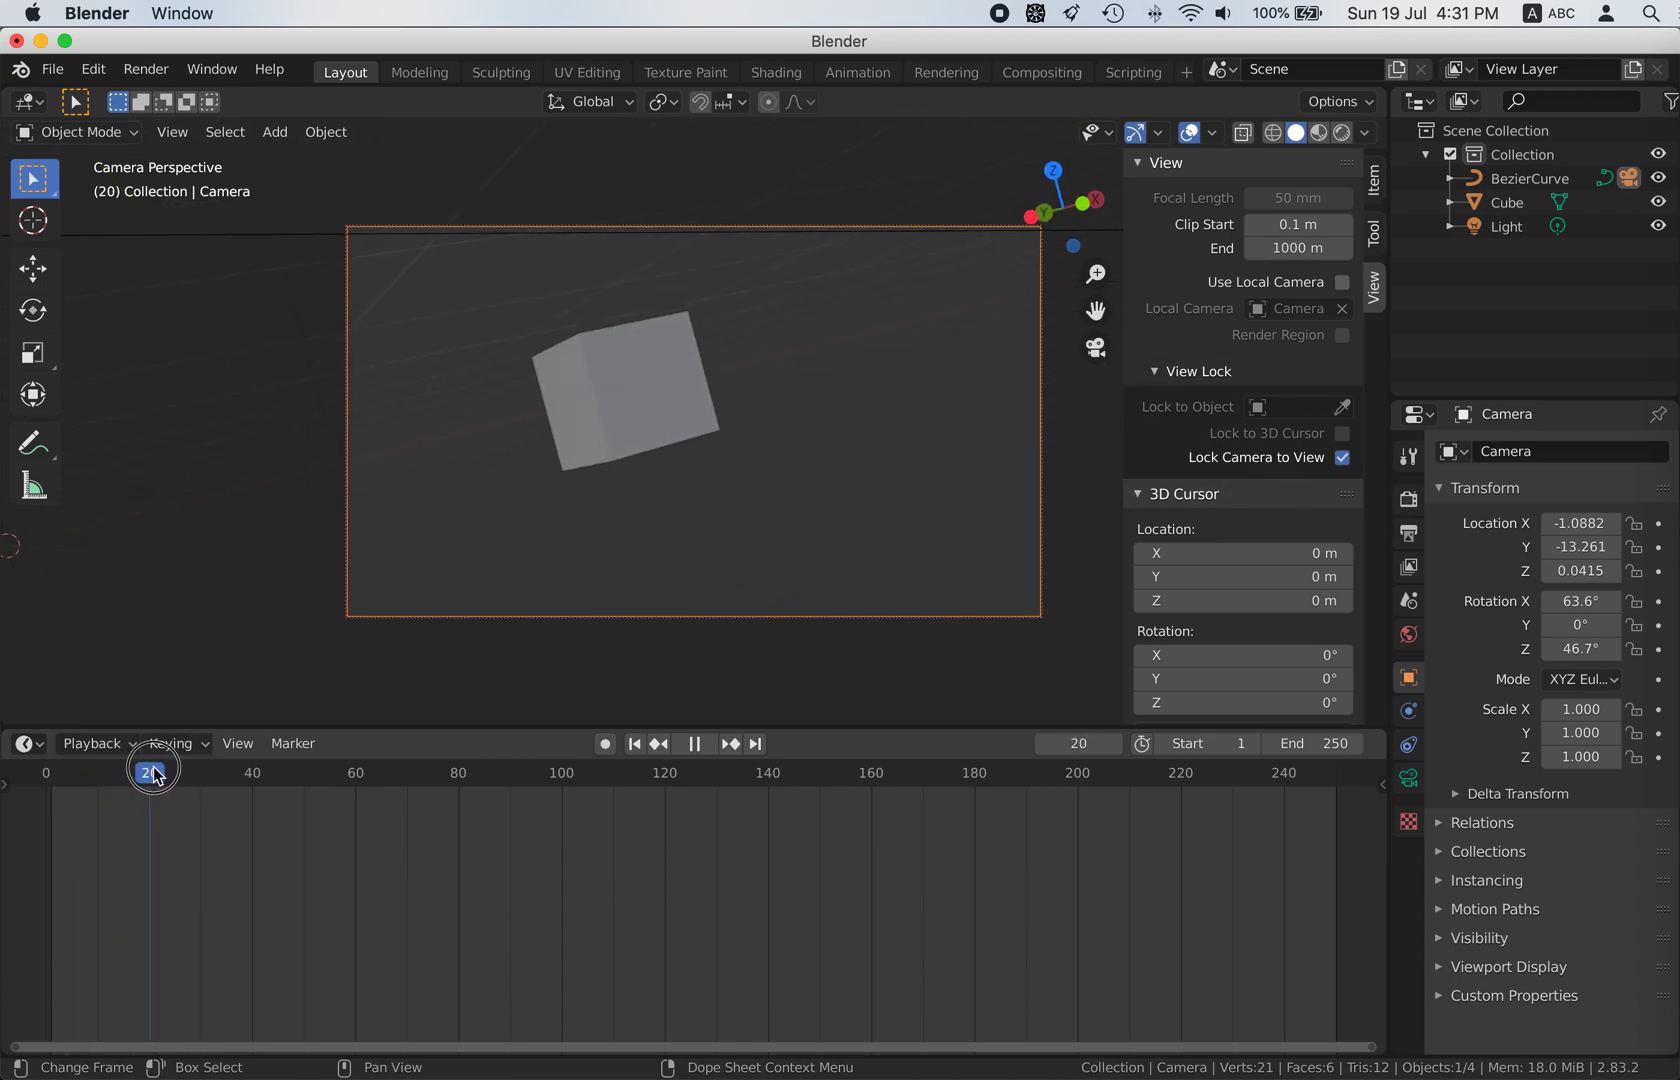
left_click_drag(210, 773, 98, 773)
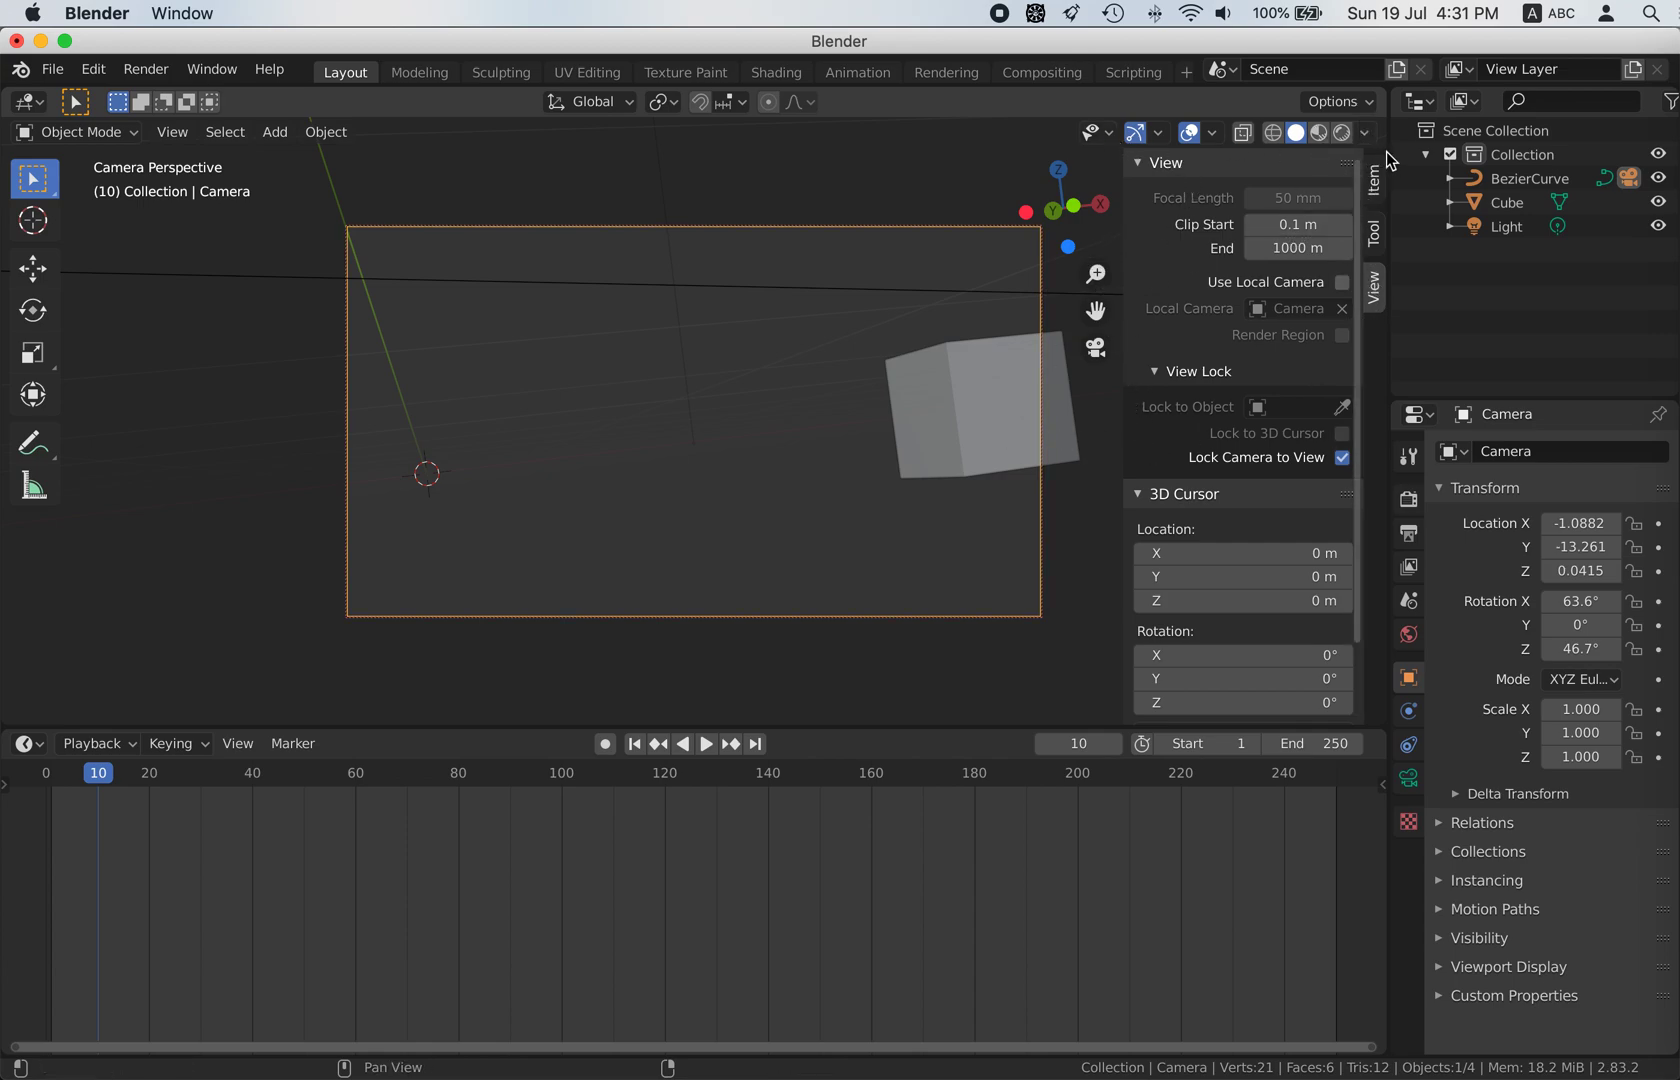
Deselect the camera and turn Lock Camera to View off again
left_click(654, 394)
left_click(1343, 457)
scroll(655, 436, "down", 10)
right_click(655, 434)
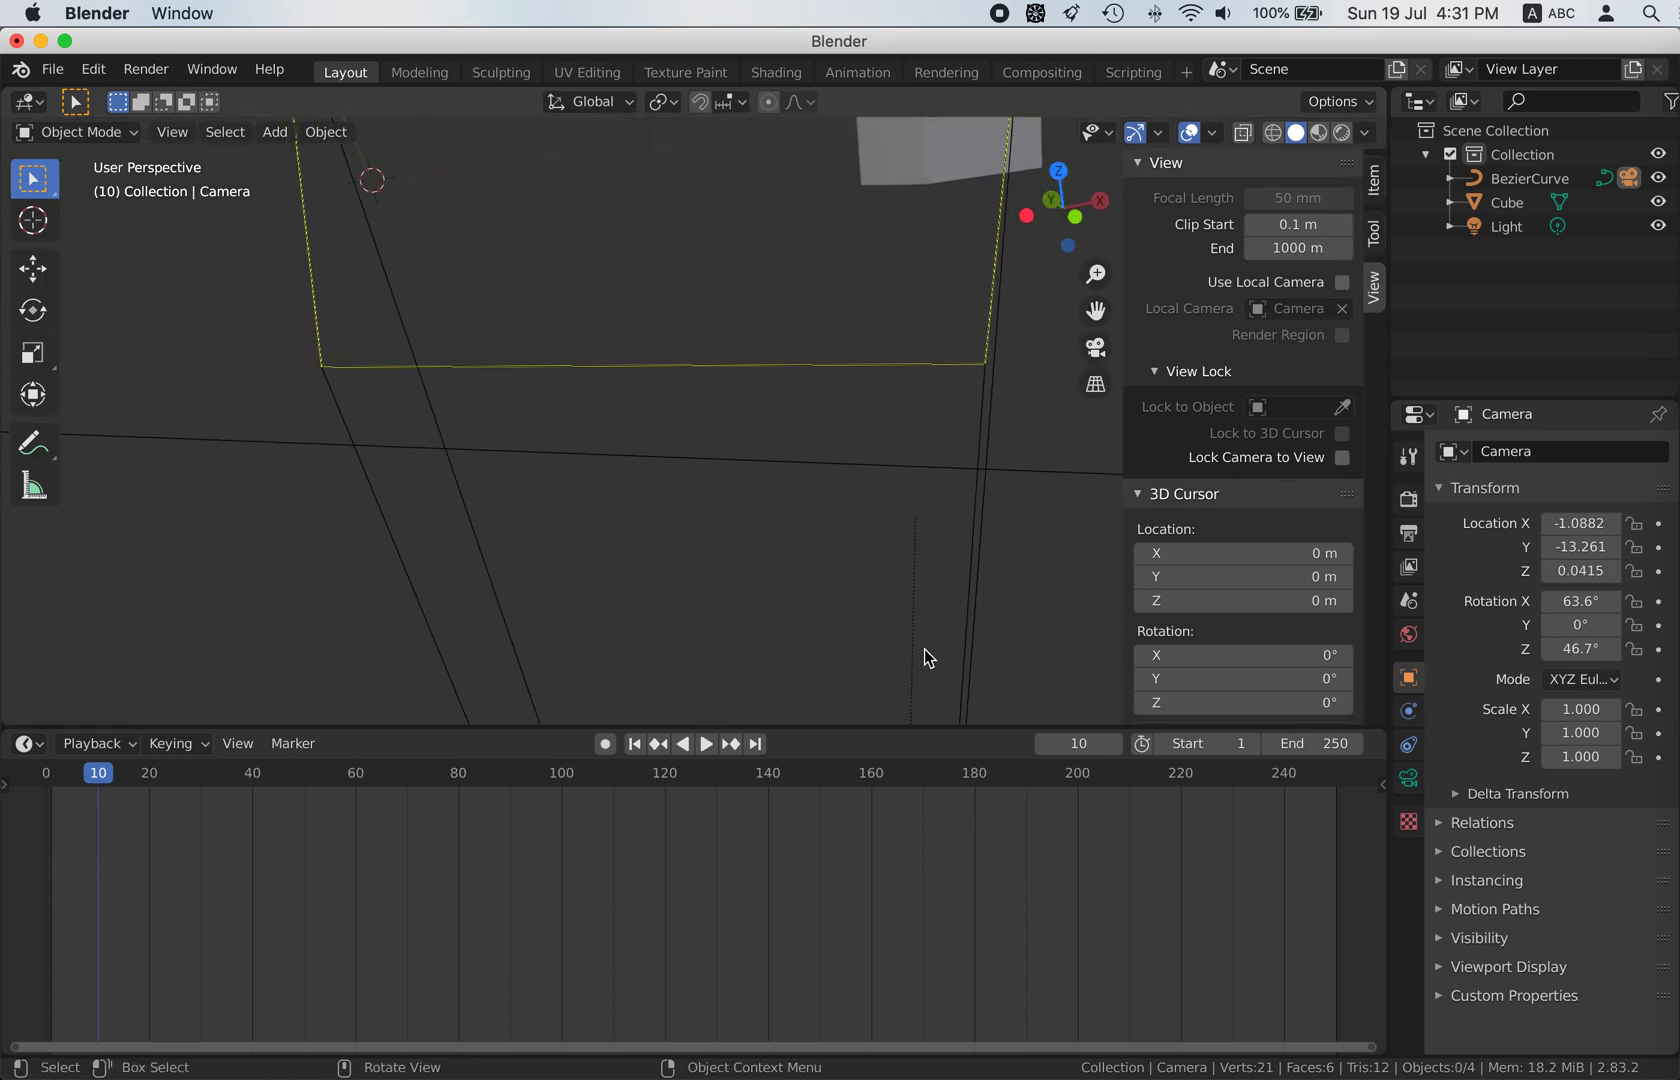